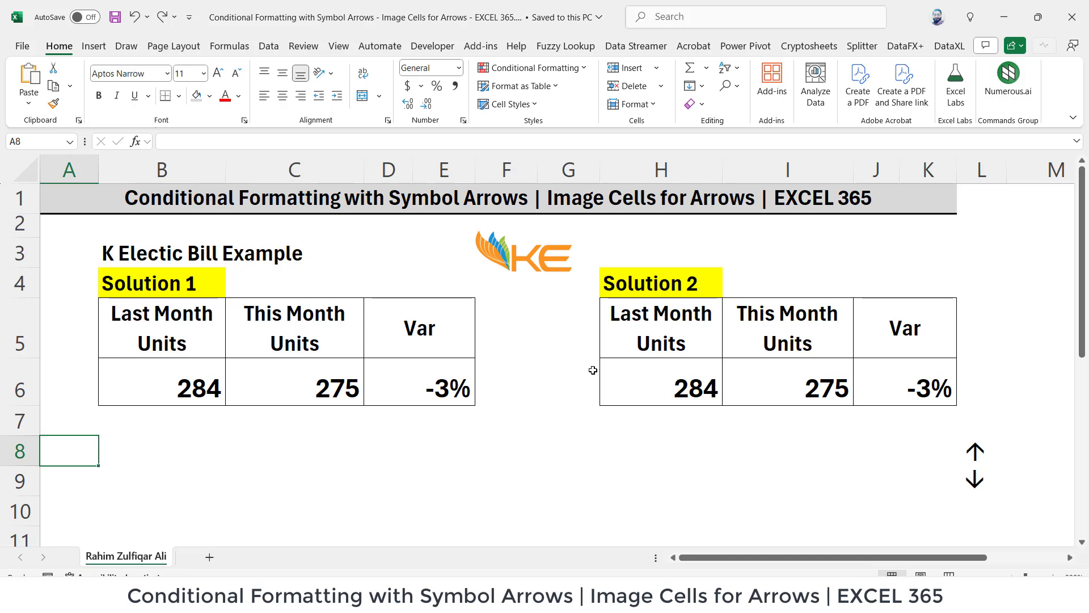
Browse the icon styles in a new icon-set conditional formatting rule, then discard the rule.
{"action": "left_click", "coordinate": [563, 69]}
{"action": "mouse_move", "coordinate": [558, 83]}
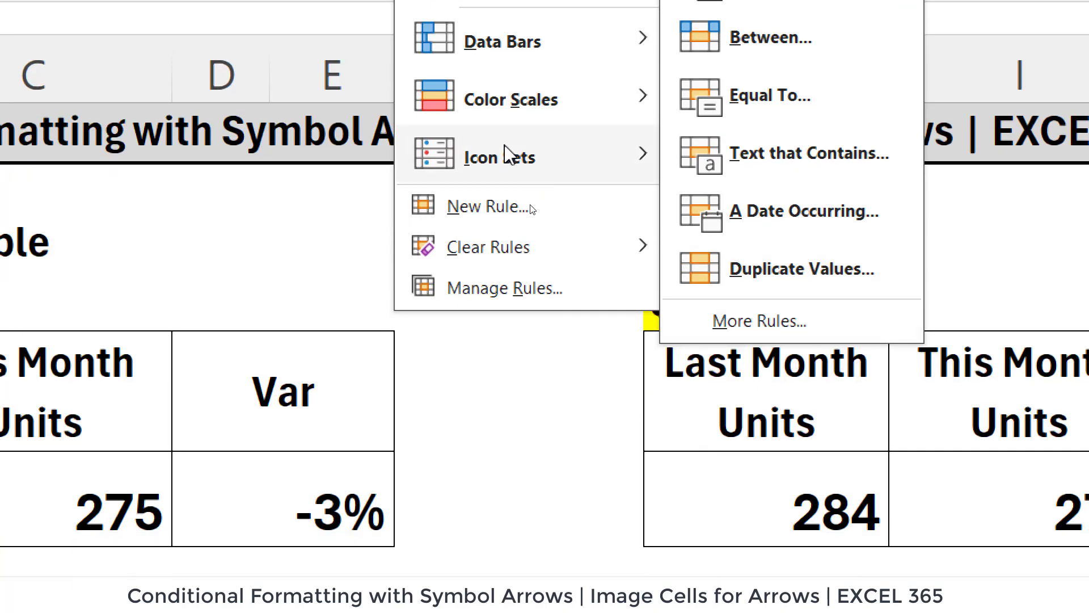
{"action": "mouse_move", "coordinate": [506, 340]}
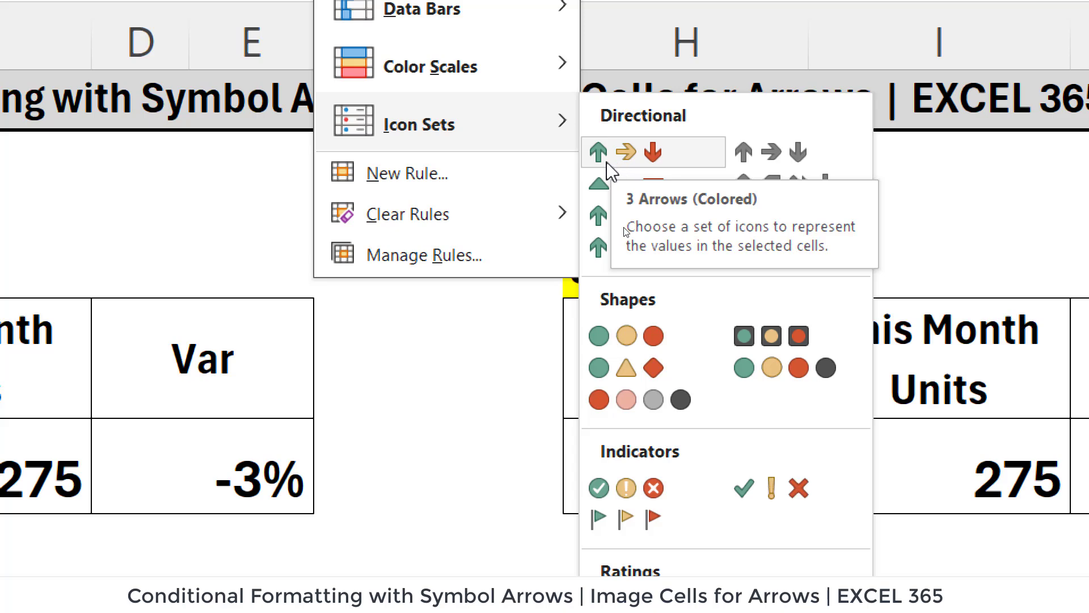
{"action": "left_click", "coordinate": [686, 445]}
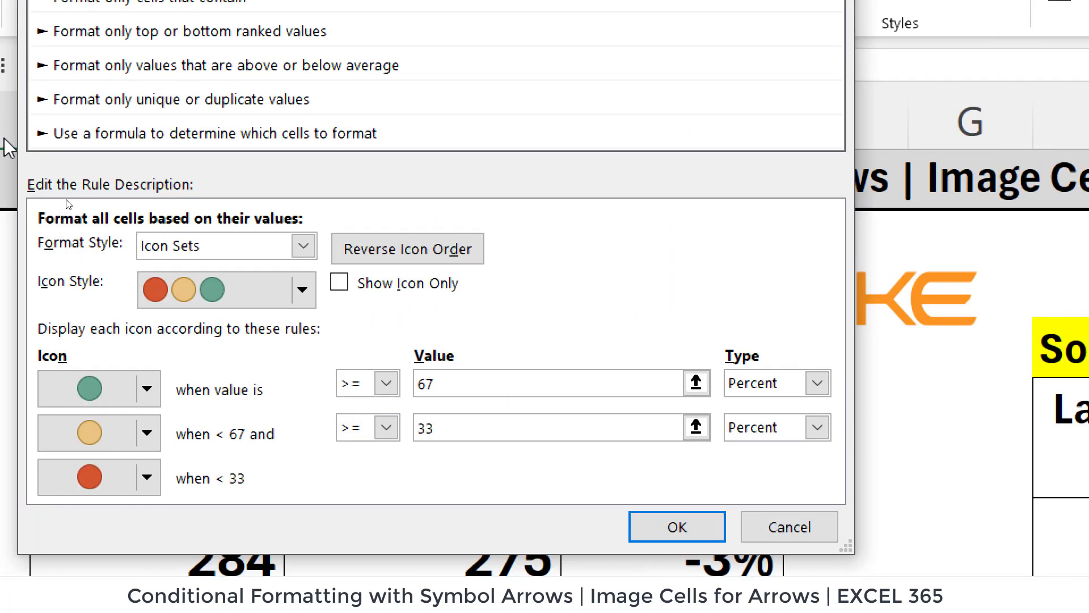
{"action": "left_click", "coordinate": [393, 292]}
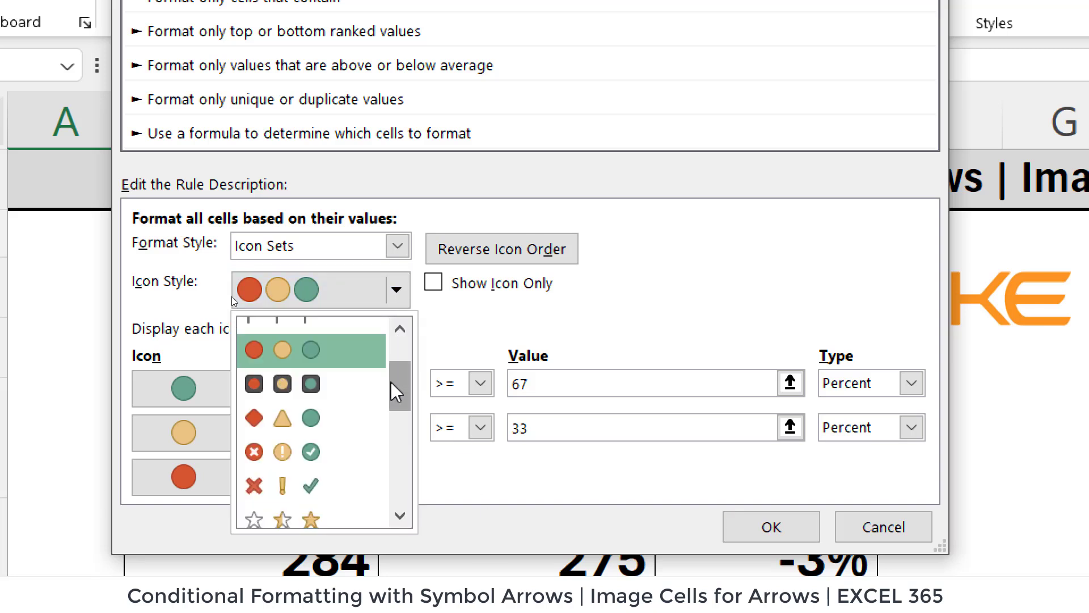
{"action": "left_click_drag", "start_coordinate": [393, 369], "coordinate": [404, 339]}
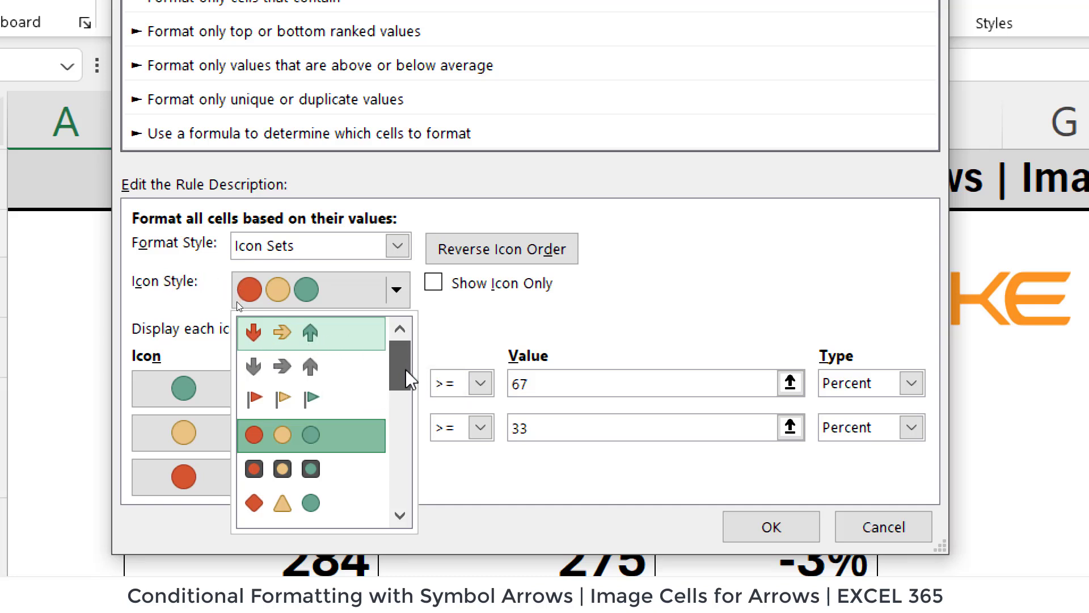
{"action": "left_click_drag", "start_coordinate": [405, 369], "coordinate": [392, 351]}
{"action": "left_click", "coordinate": [855, 522]}
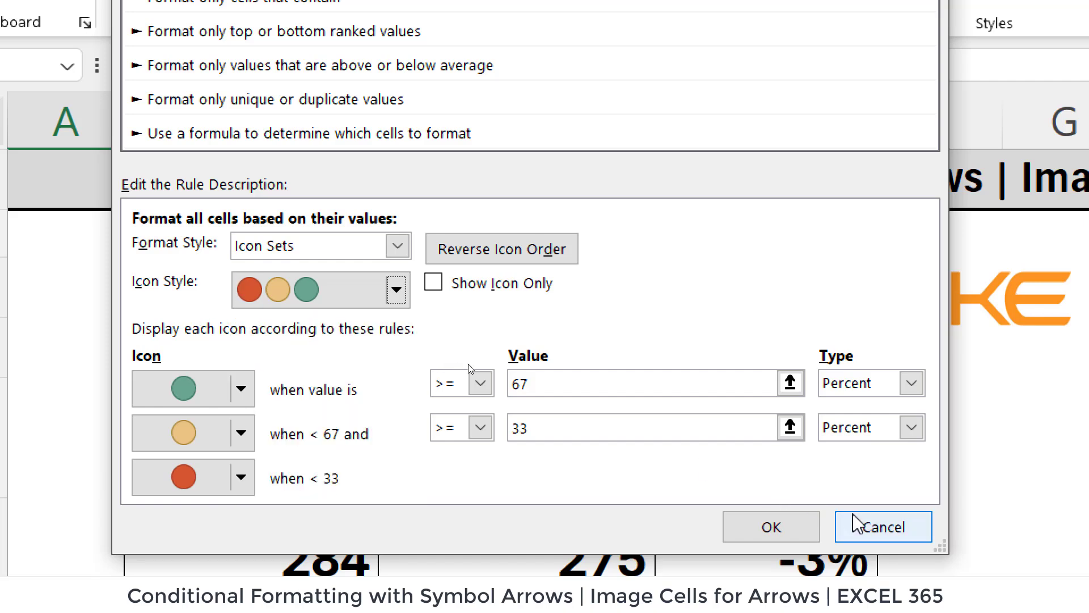
{"action": "left_click", "coordinate": [862, 519]}
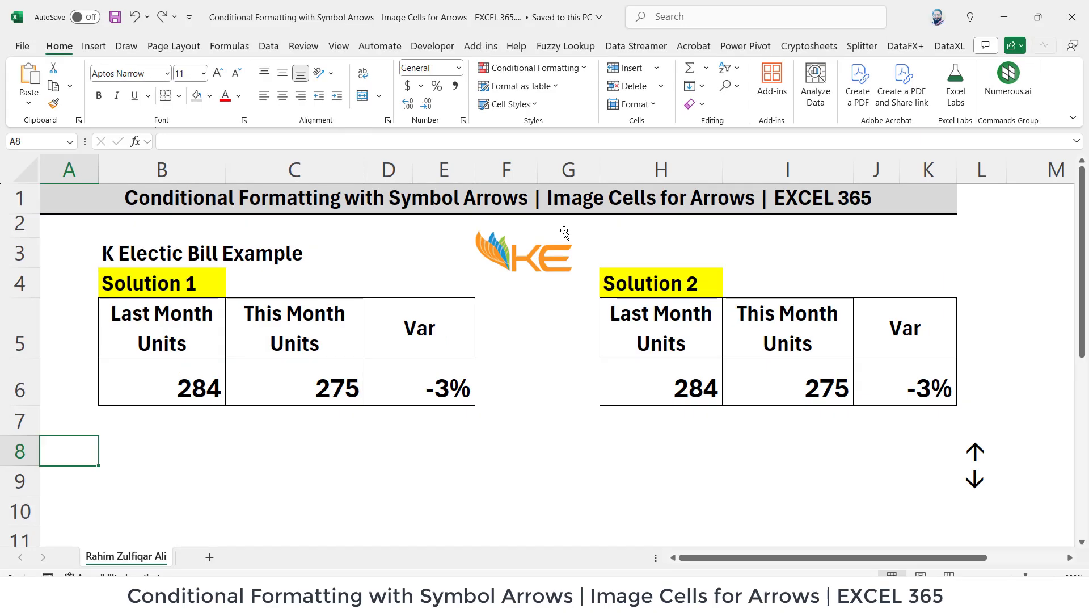
Select the empty Var cell D6, then select and deselect the KE logo picture.
{"action": "left_click", "coordinate": [426, 449]}
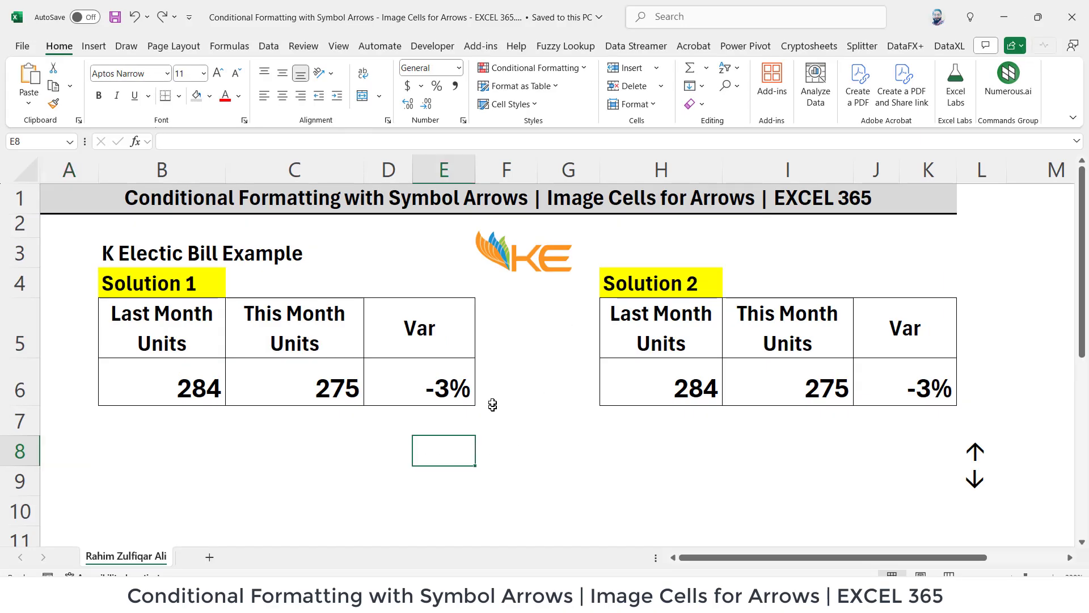
{"action": "left_click", "coordinate": [378, 372]}
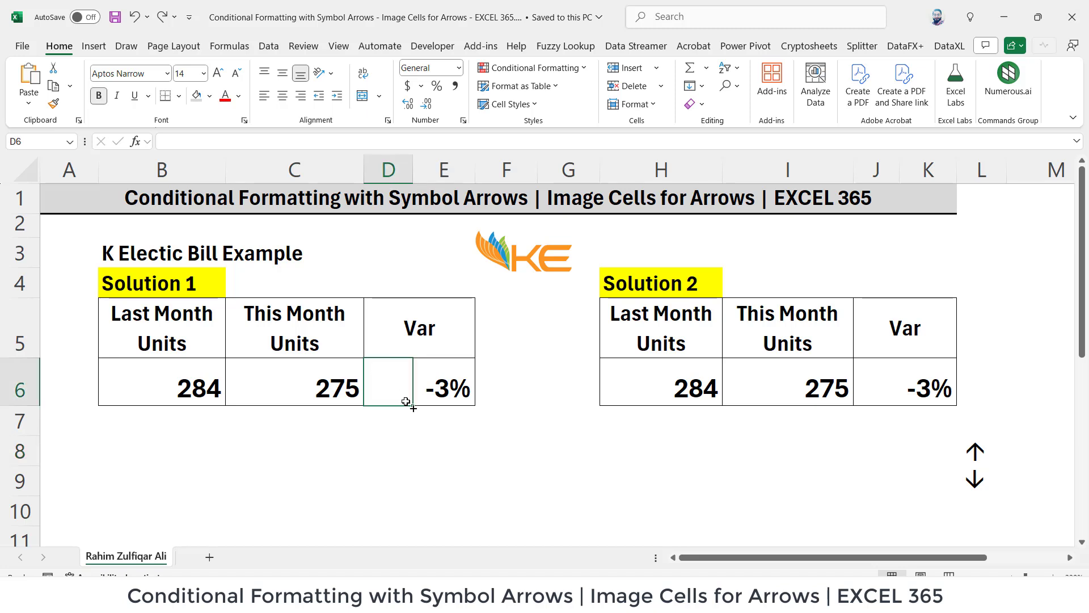
{"action": "left_click", "coordinate": [434, 388]}
{"action": "left_click", "coordinate": [382, 377]}
{"action": "left_click", "coordinate": [329, 454]}
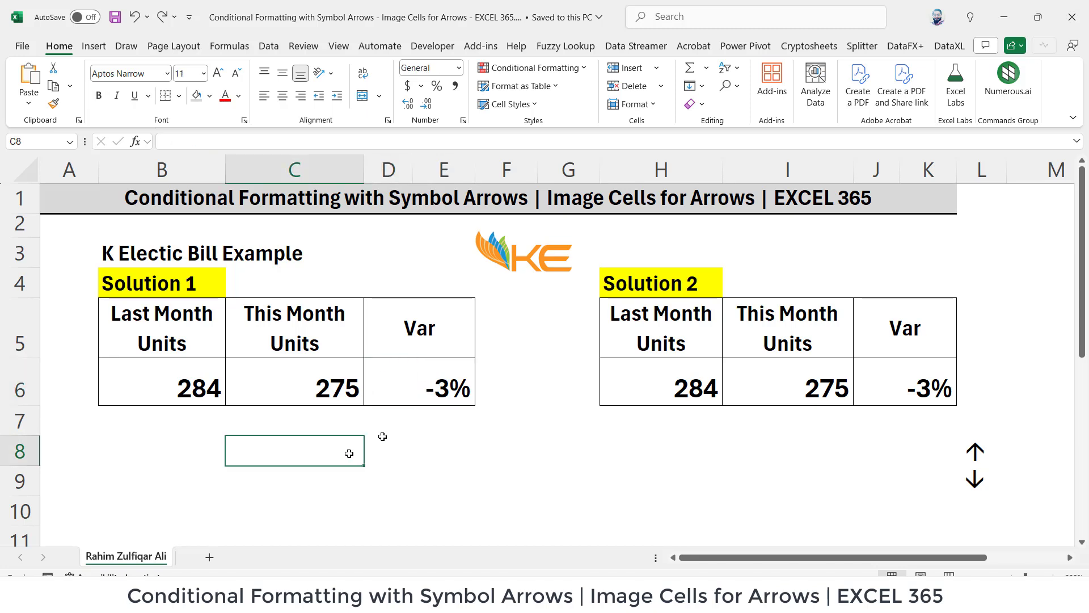
{"action": "left_click", "coordinate": [544, 312]}
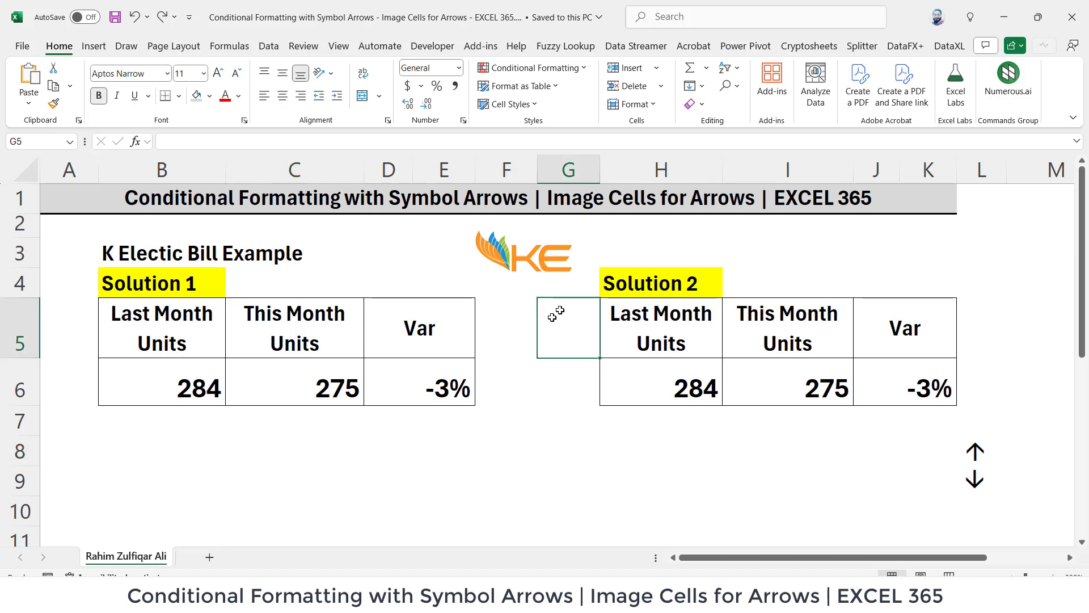
{"action": "left_click", "coordinate": [532, 278]}
{"action": "left_click", "coordinate": [543, 338]}
{"action": "left_click", "coordinate": [288, 423]}
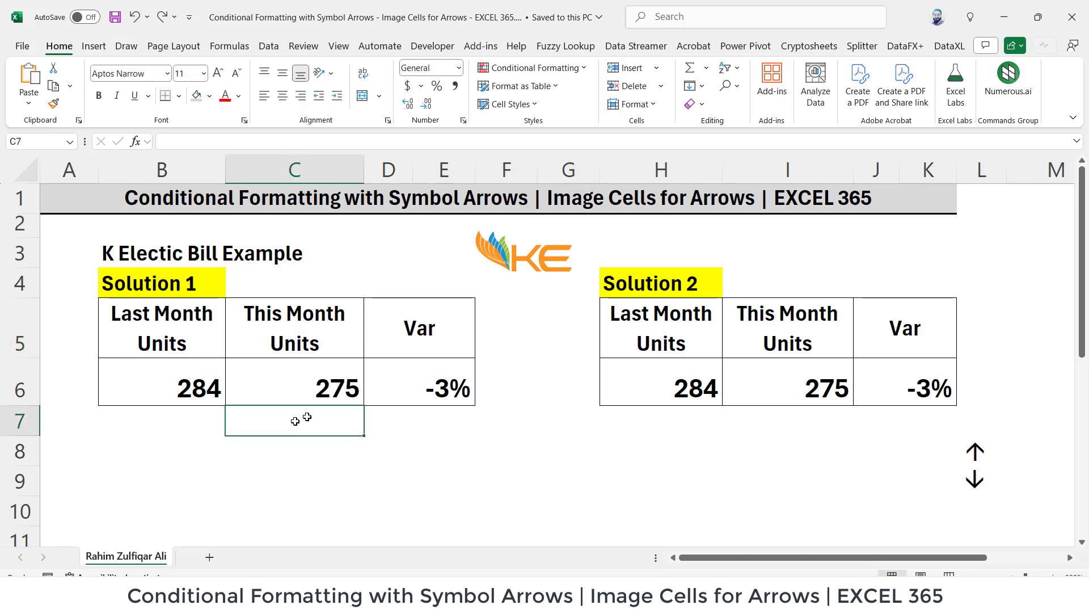
Check the units values 284 and 275, E6's variance formula and the empty arrow cell D6.
{"action": "left_click", "coordinate": [199, 337]}
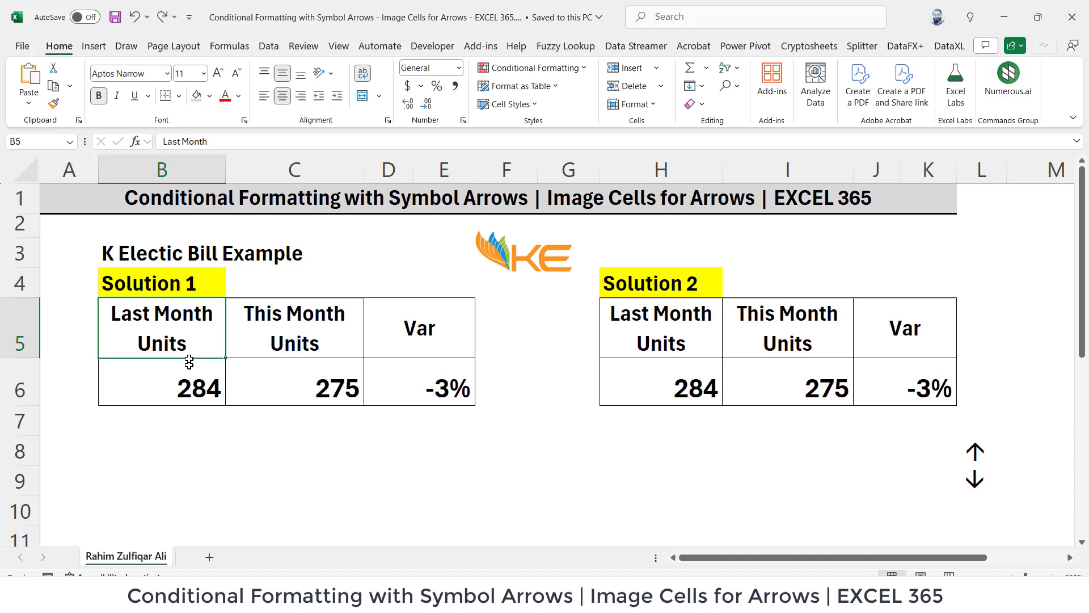
{"action": "left_click", "coordinate": [185, 391]}
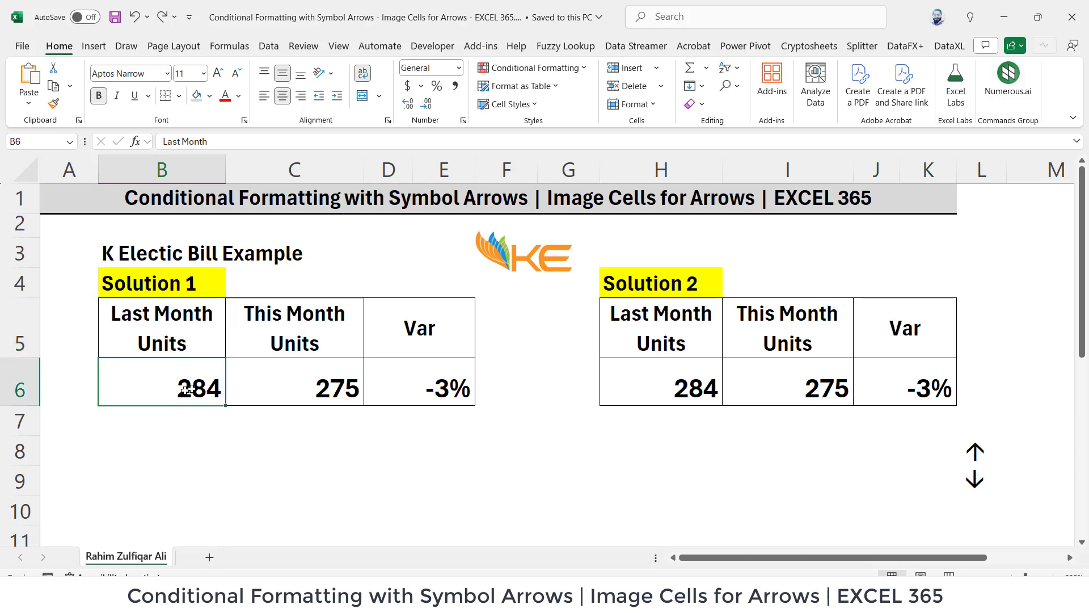
{"action": "left_click", "coordinate": [306, 319]}
{"action": "left_click", "coordinate": [326, 383]}
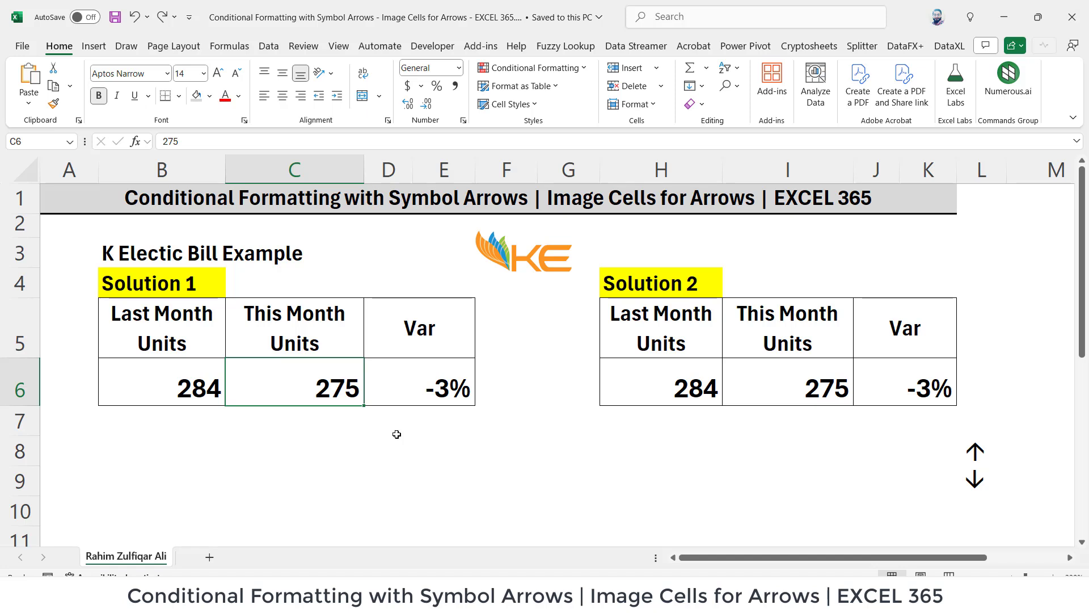
{"action": "left_click", "coordinate": [465, 392]}
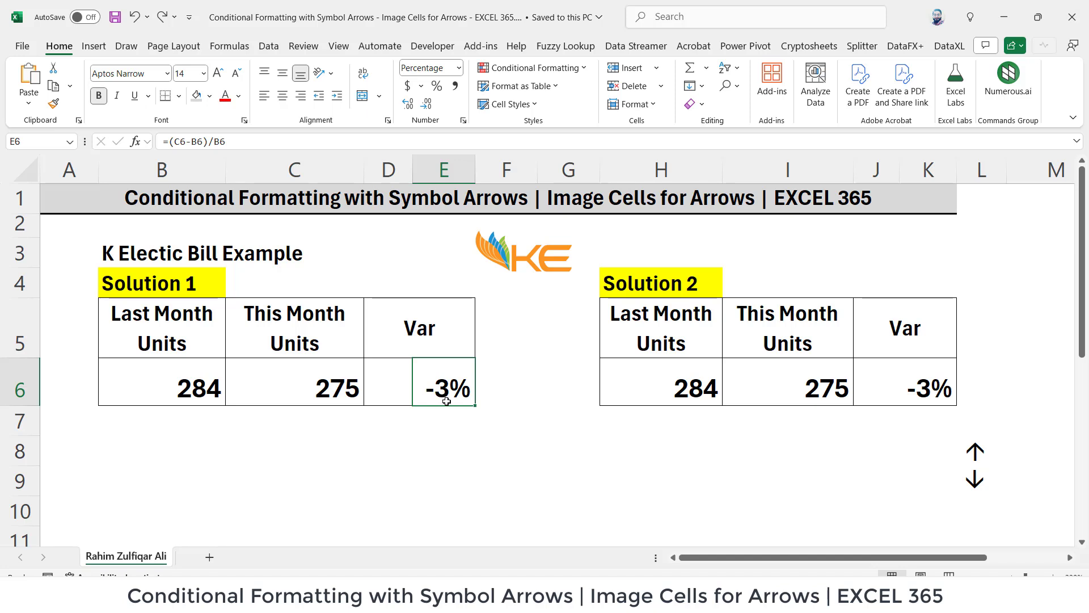
{"action": "left_click", "coordinate": [391, 385]}
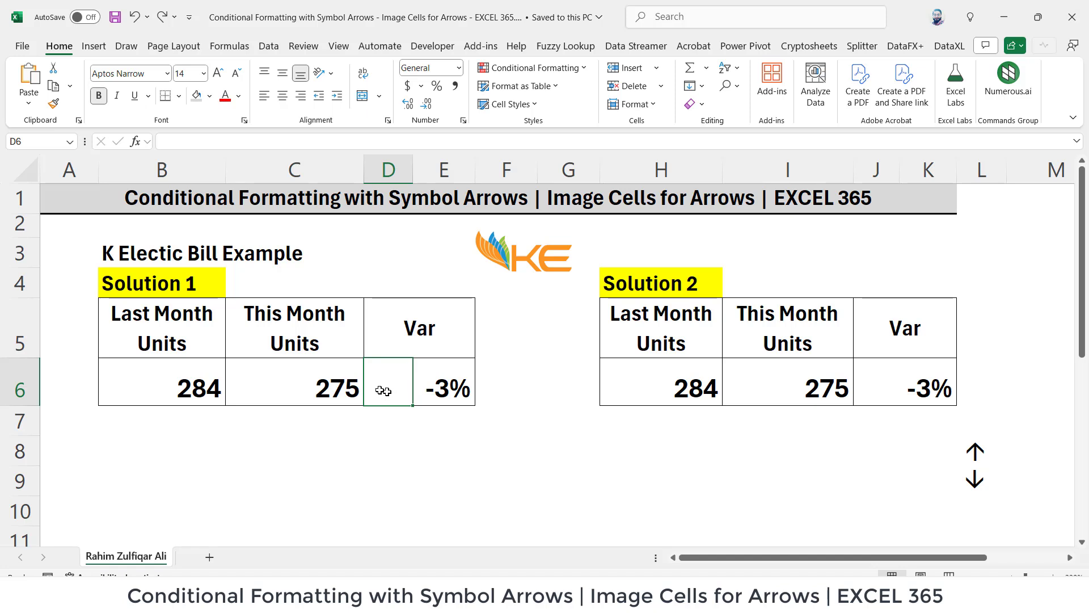
View the icon set choices for D6 and close them without applying any.
{"action": "left_click", "coordinate": [557, 70]}
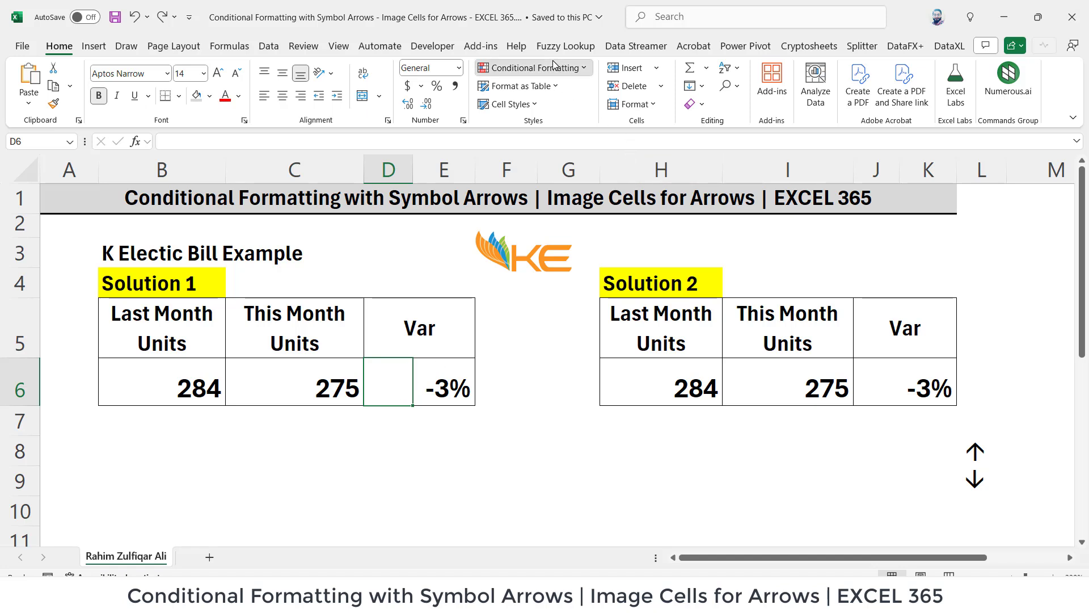
{"action": "mouse_move", "coordinate": [563, 208]}
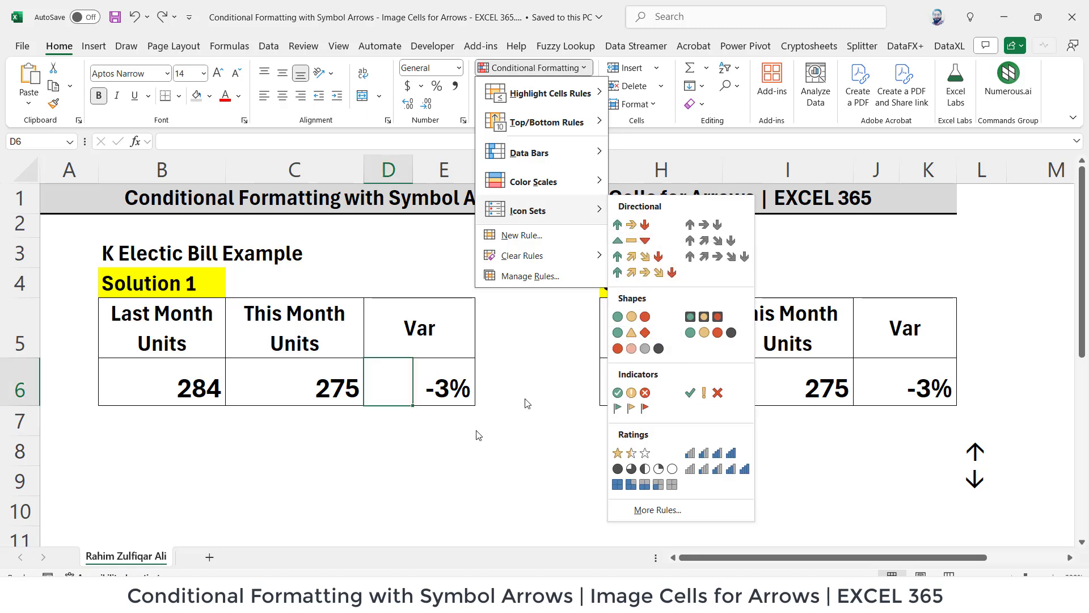
{"action": "left_click", "coordinate": [447, 454]}
{"action": "left_click", "coordinate": [459, 447]}
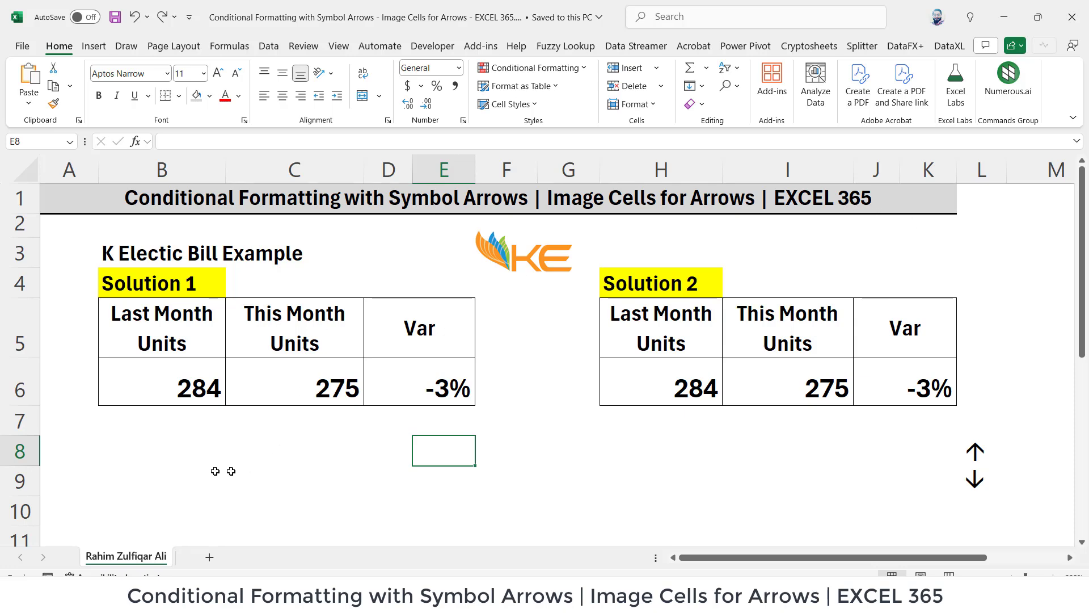
{"action": "left_click", "coordinate": [65, 449]}
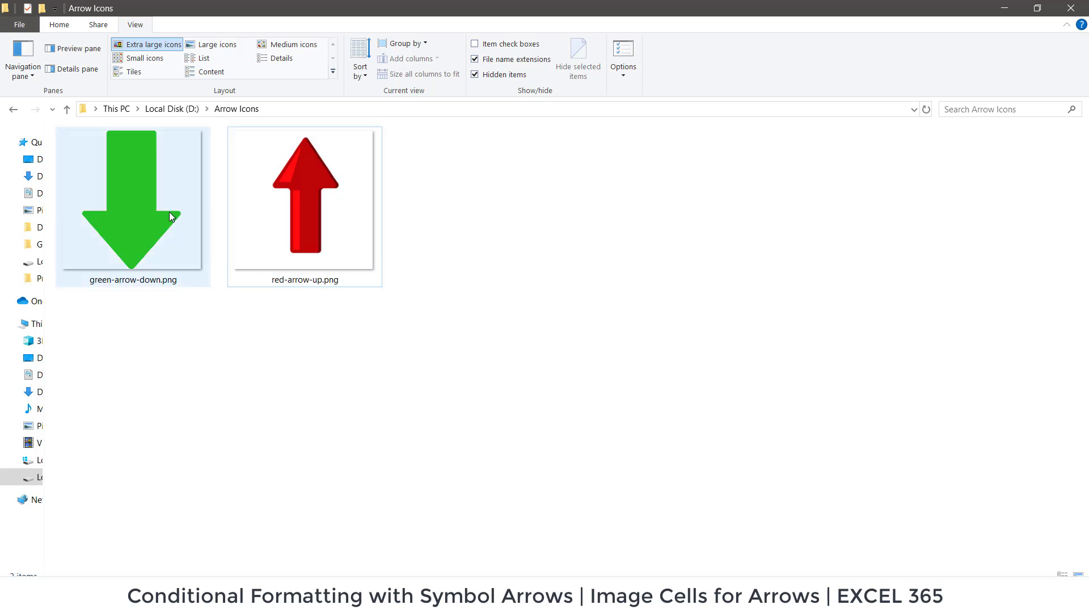
Compare green-arrow-down.png and red-arrow-up.png in the Arrow Icons folder.
{"action": "left_click", "coordinate": [155, 232]}
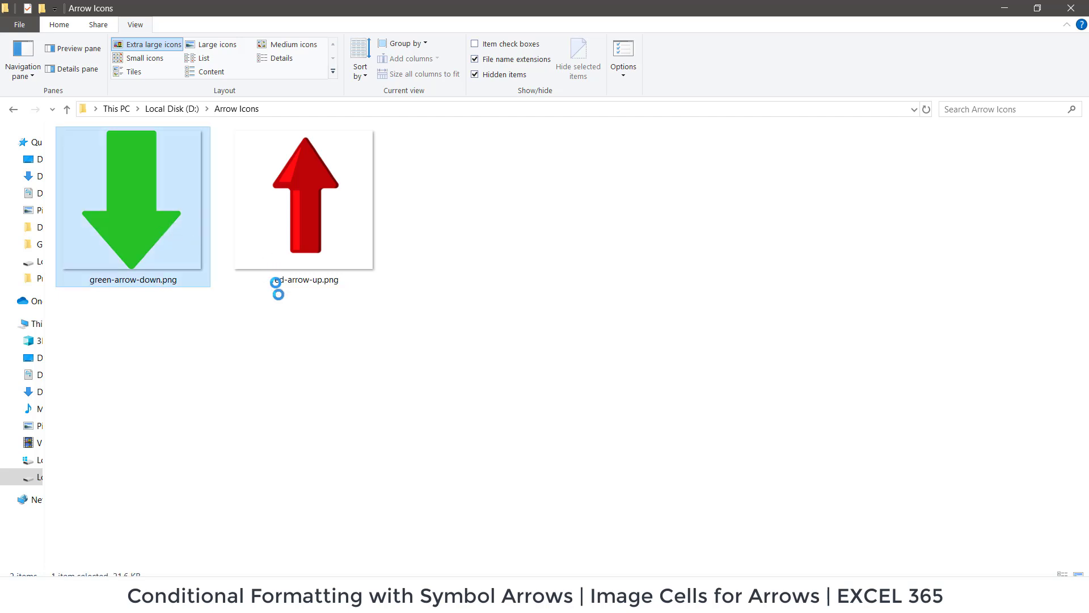
{"action": "left_click", "coordinate": [363, 272]}
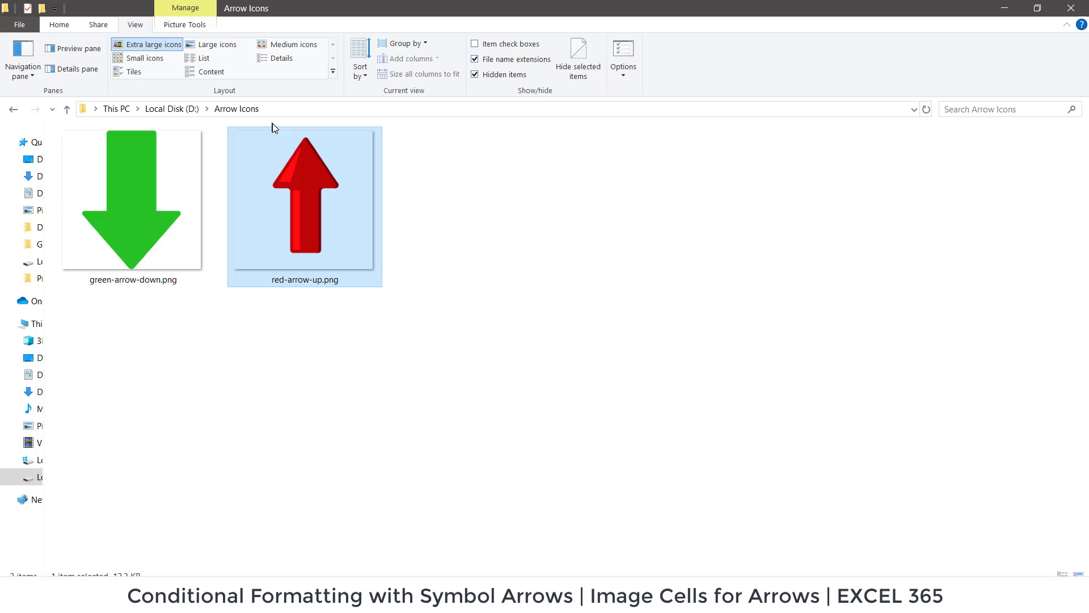
{"action": "left_click", "coordinate": [173, 215]}
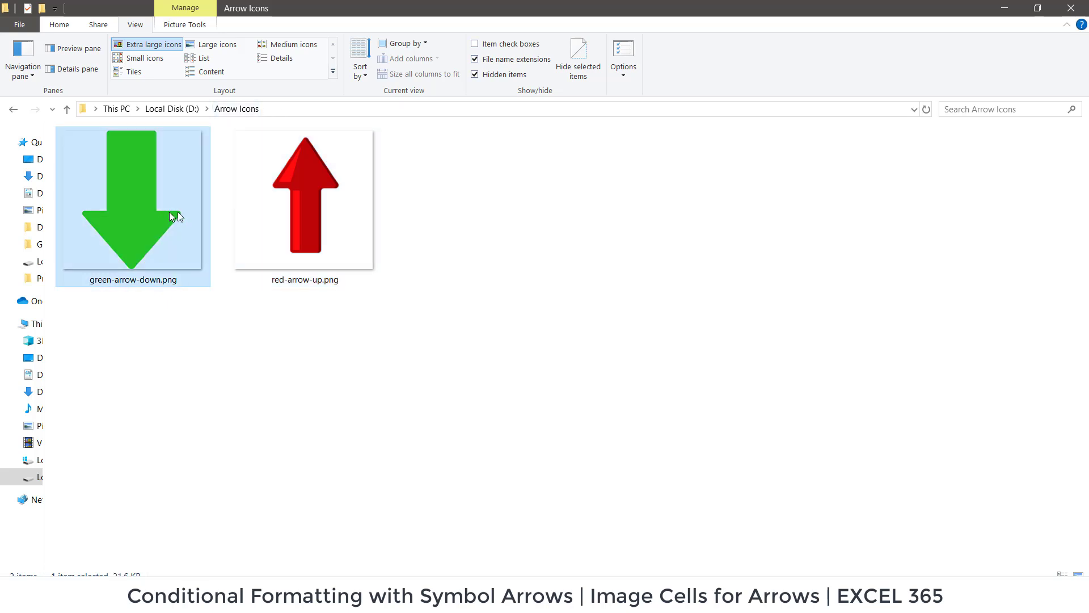
{"action": "left_click", "coordinate": [314, 210]}
{"action": "left_click", "coordinate": [150, 195]}
{"action": "left_click", "coordinate": [335, 197]}
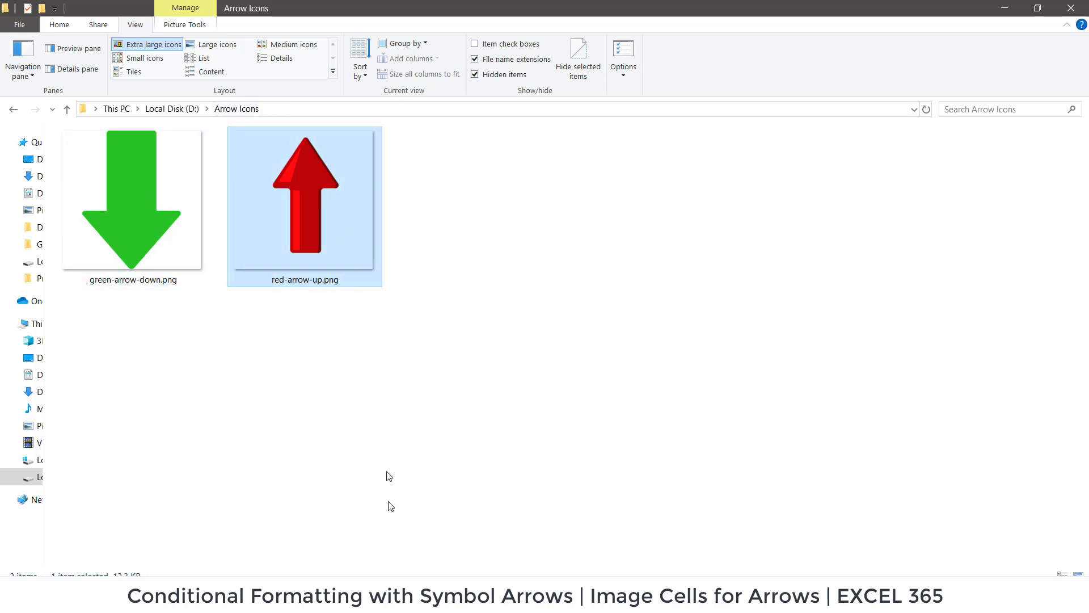
Place green-arrow-down.png from this device inside cell A8.
{"action": "key", "text": "alt+Tab"}
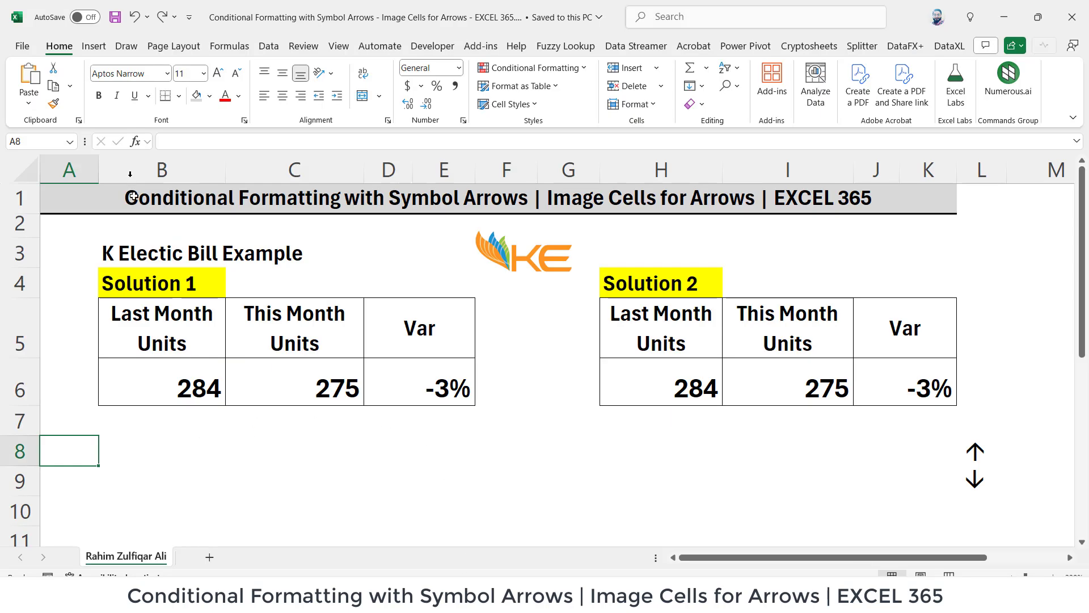
{"action": "left_click", "coordinate": [94, 45]}
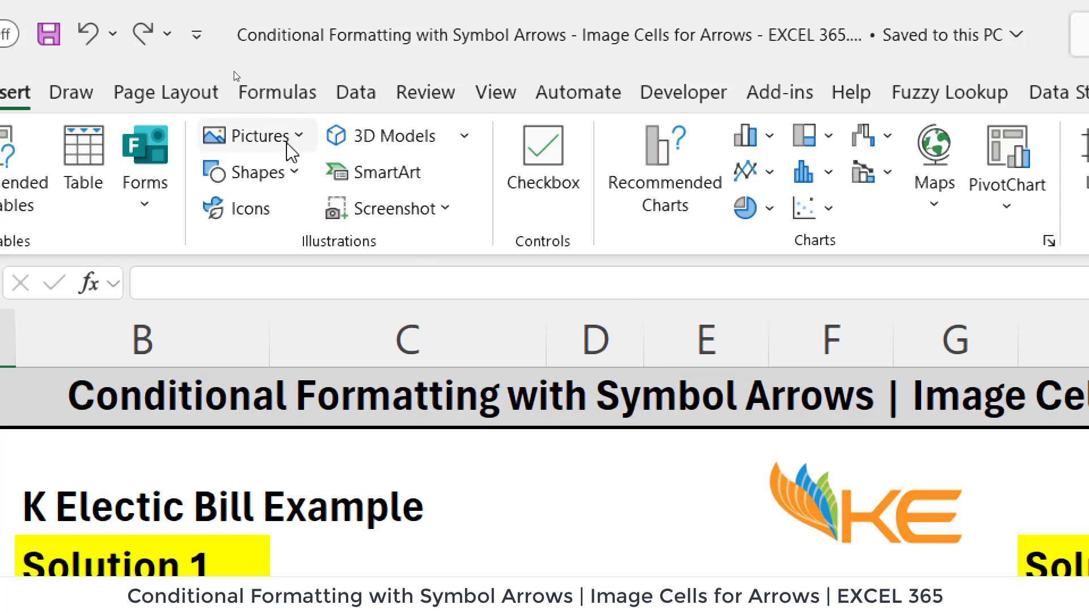
{"action": "left_click", "coordinate": [290, 148]}
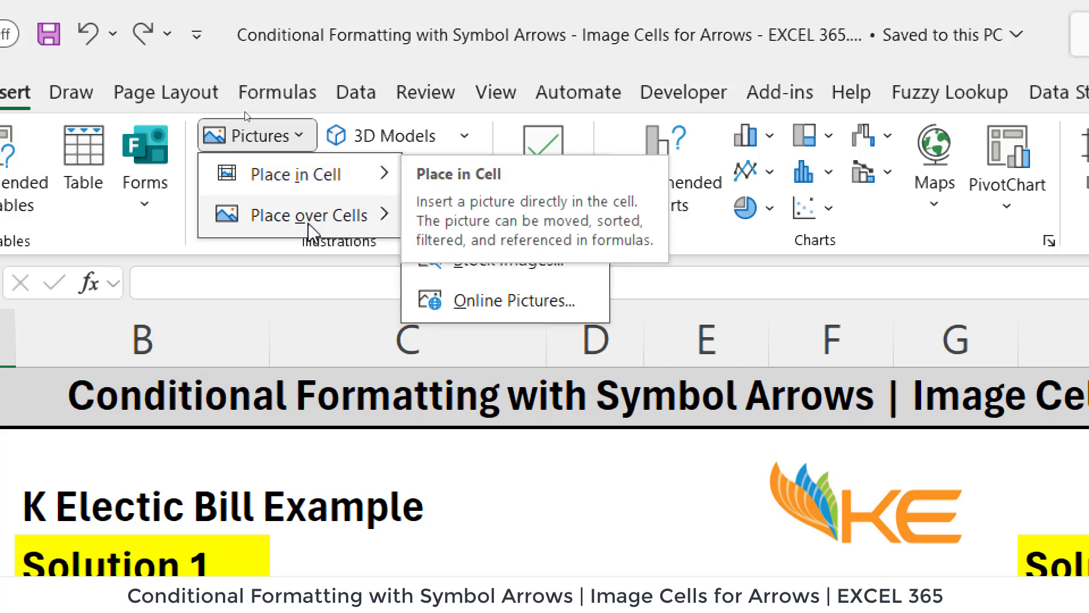
{"action": "mouse_move", "coordinate": [306, 227]}
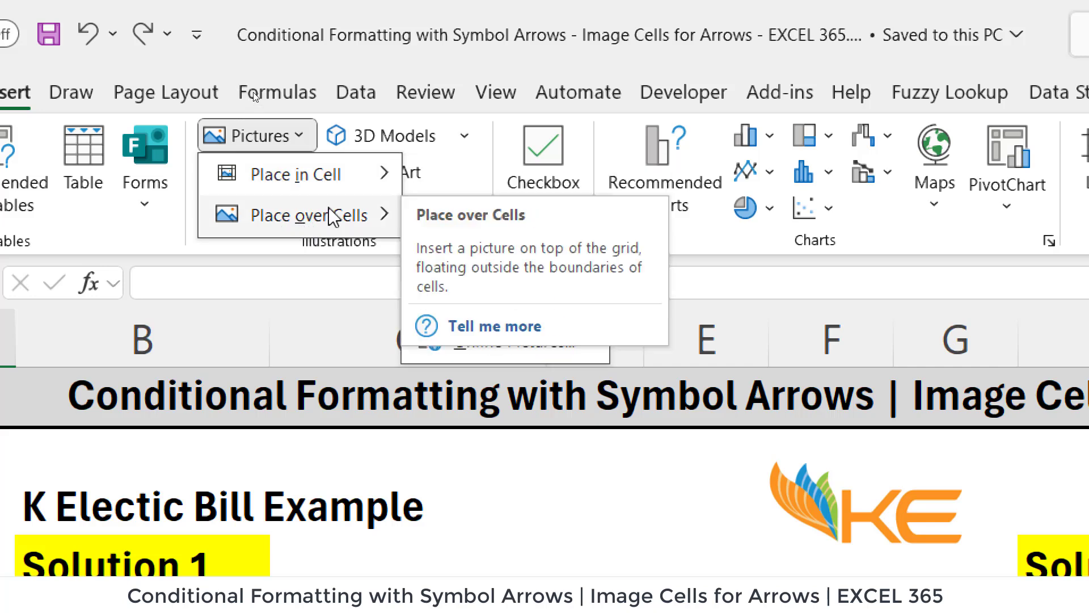
{"action": "mouse_move", "coordinate": [326, 180]}
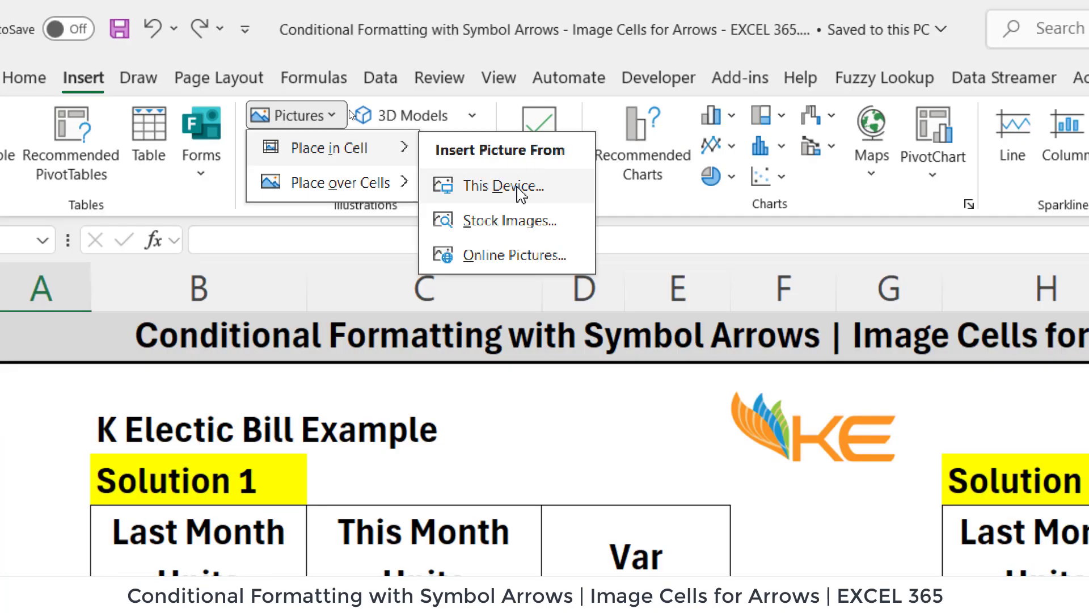
{"action": "left_click", "coordinate": [519, 227]}
{"action": "left_click", "coordinate": [136, 153]}
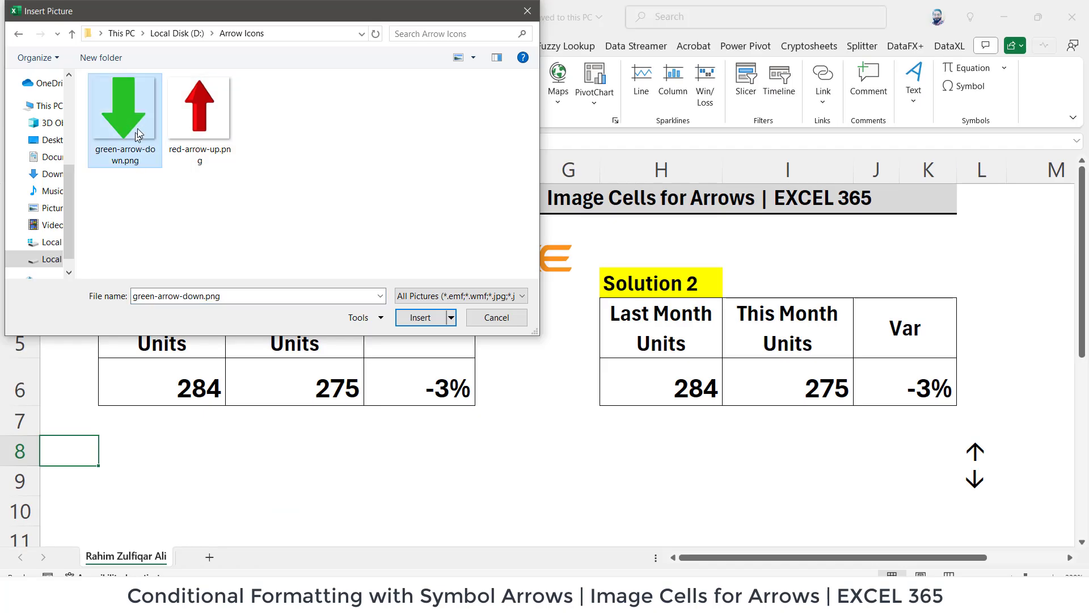
{"action": "left_click", "coordinate": [419, 318]}
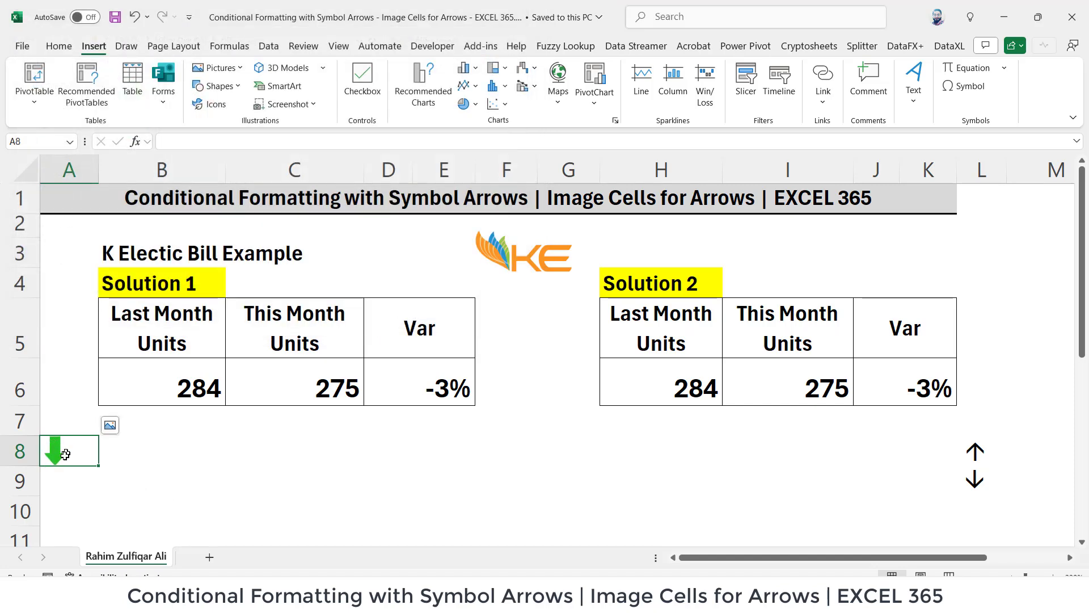
Place red-arrow-up.png inside cell A9 and check the result.
{"action": "left_click", "coordinate": [62, 476]}
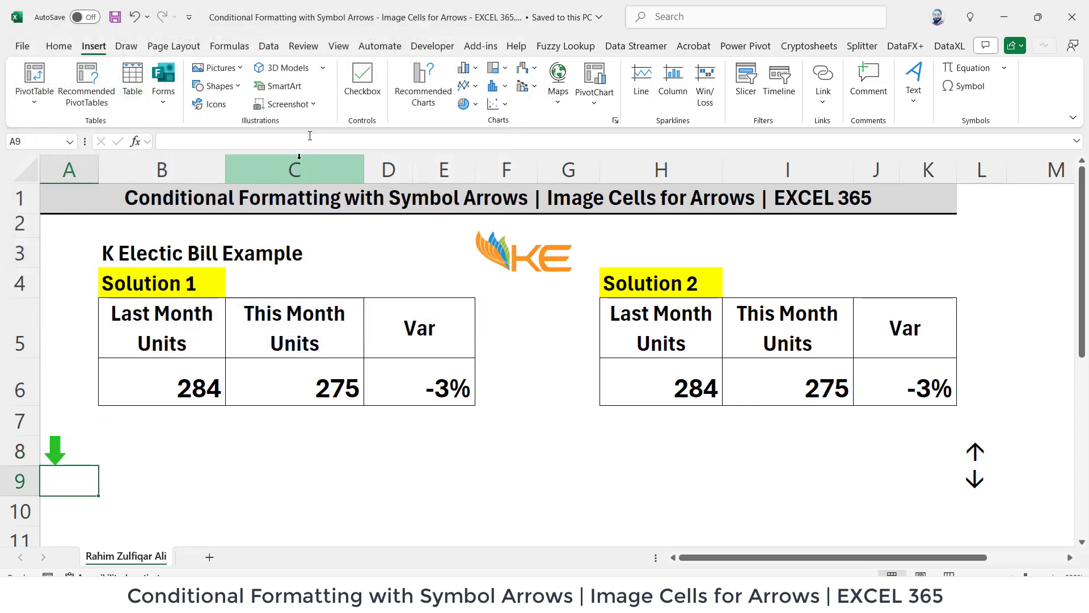
{"action": "left_click", "coordinate": [231, 68]}
{"action": "mouse_move", "coordinate": [249, 87]}
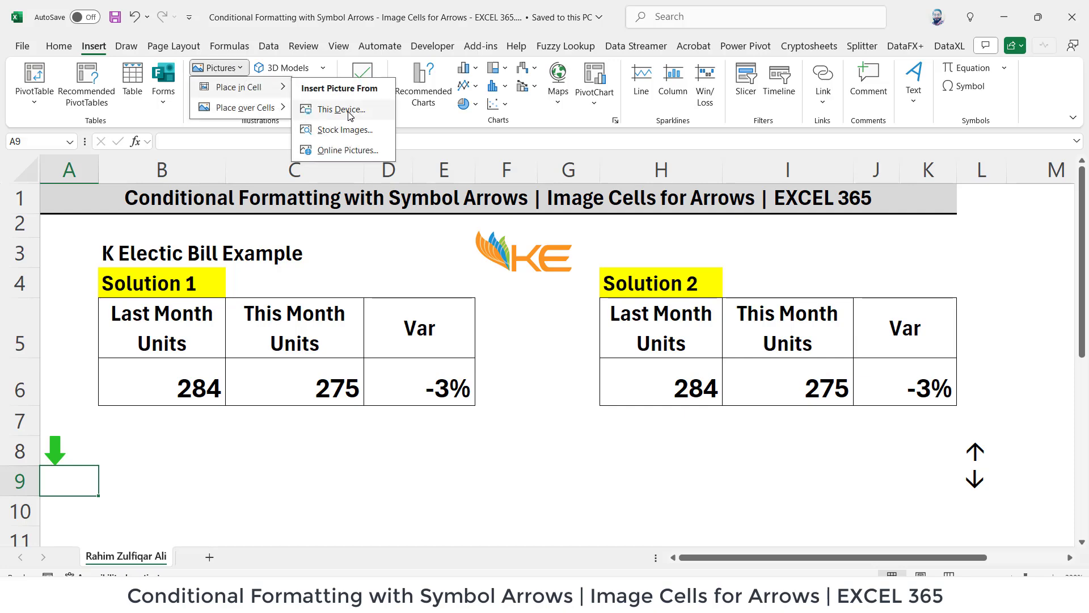
{"action": "left_click", "coordinate": [340, 107]}
{"action": "left_click", "coordinate": [195, 131]}
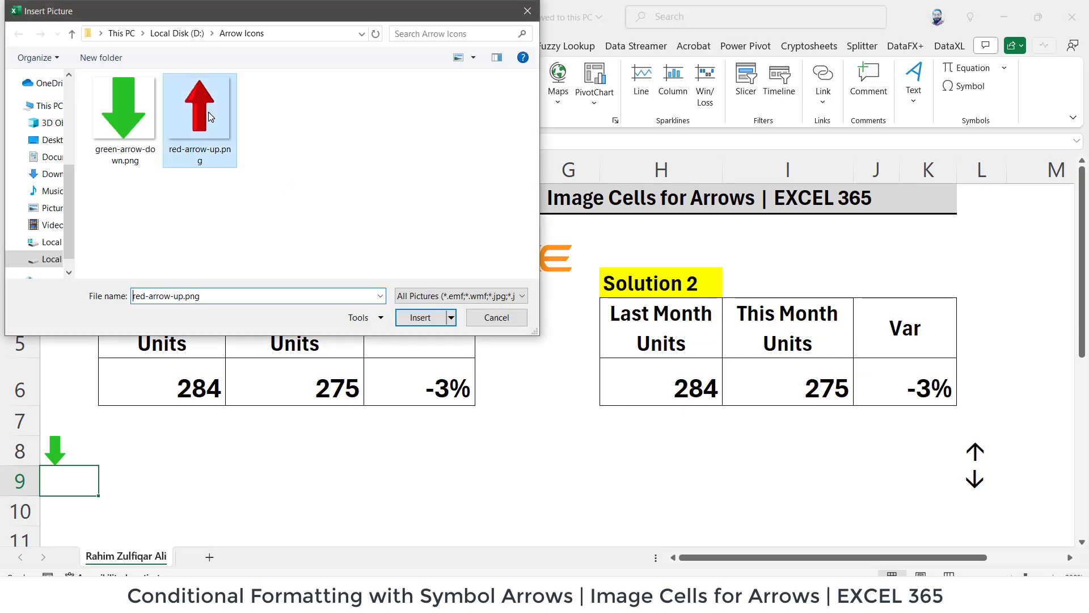
{"action": "left_click", "coordinate": [418, 316]}
{"action": "left_click", "coordinate": [199, 484]}
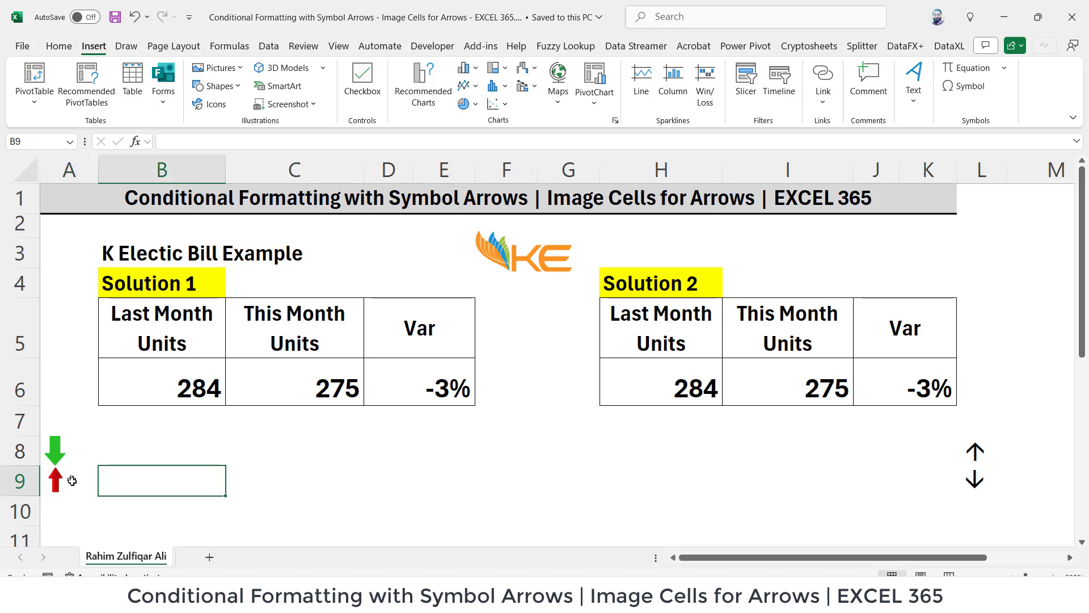
{"action": "left_click", "coordinate": [73, 479]}
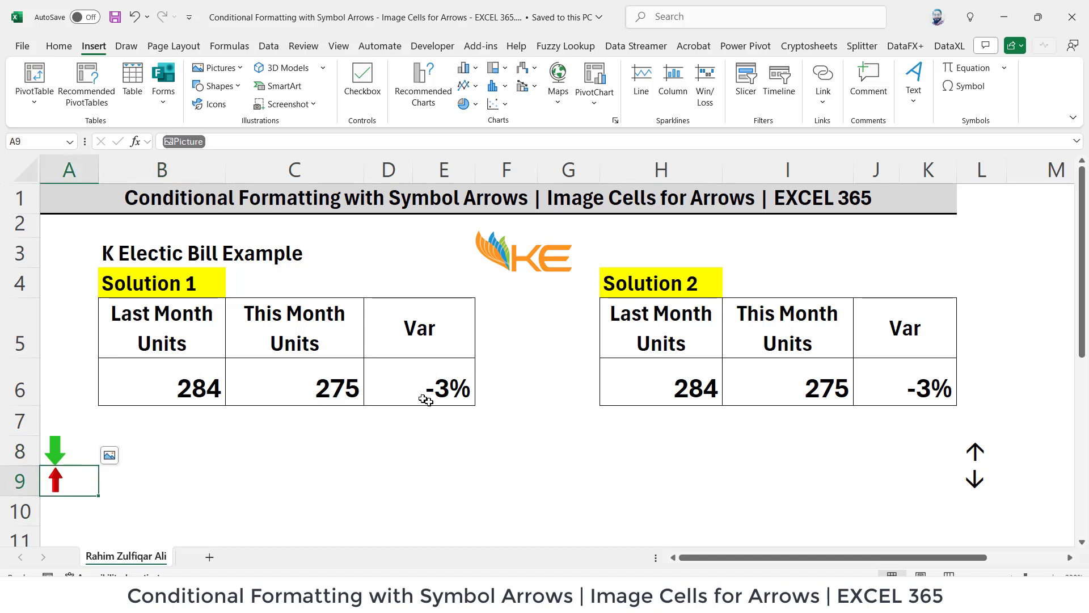
Enter =IF(E6<0,A8,A9) in D6, picking A8 and A9 with the arrow keys.
{"action": "left_click", "coordinate": [390, 388]}
{"action": "type", "text": "="}
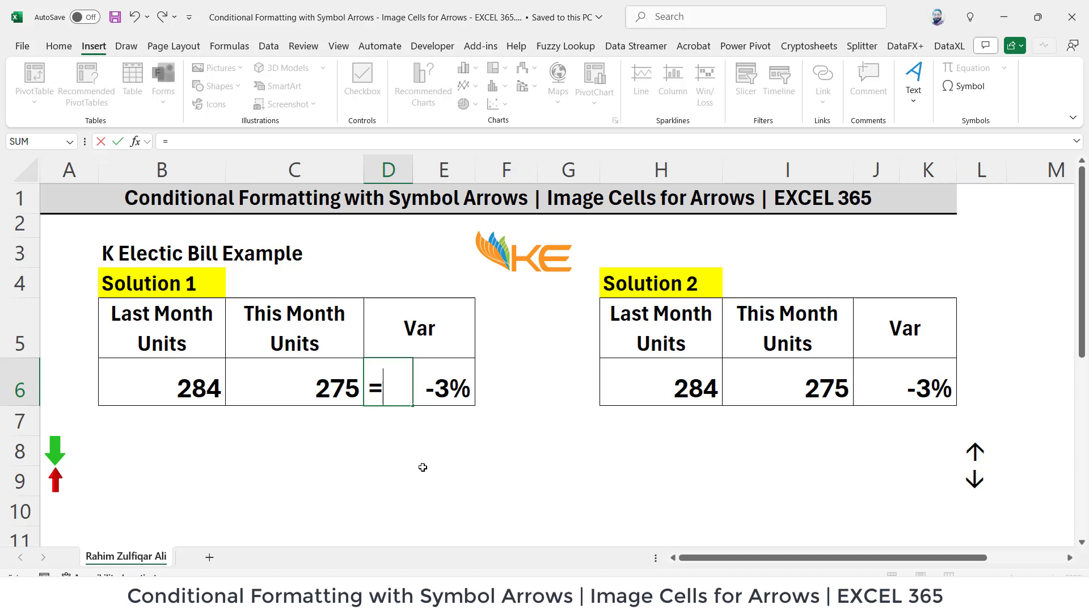
{"action": "type", "text": "IF("}
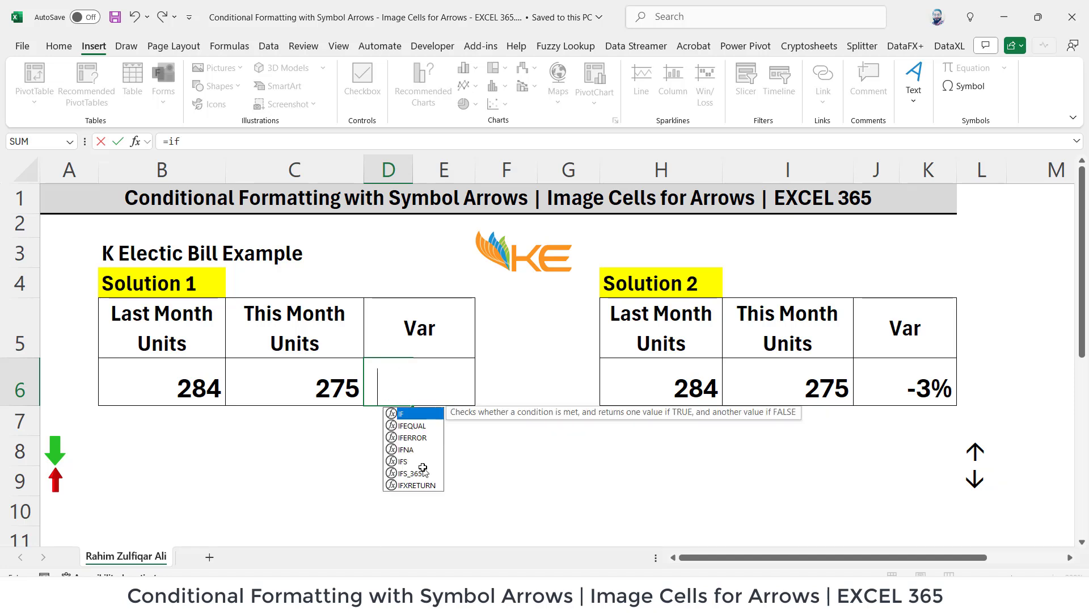
{"action": "key", "text": "Right"}
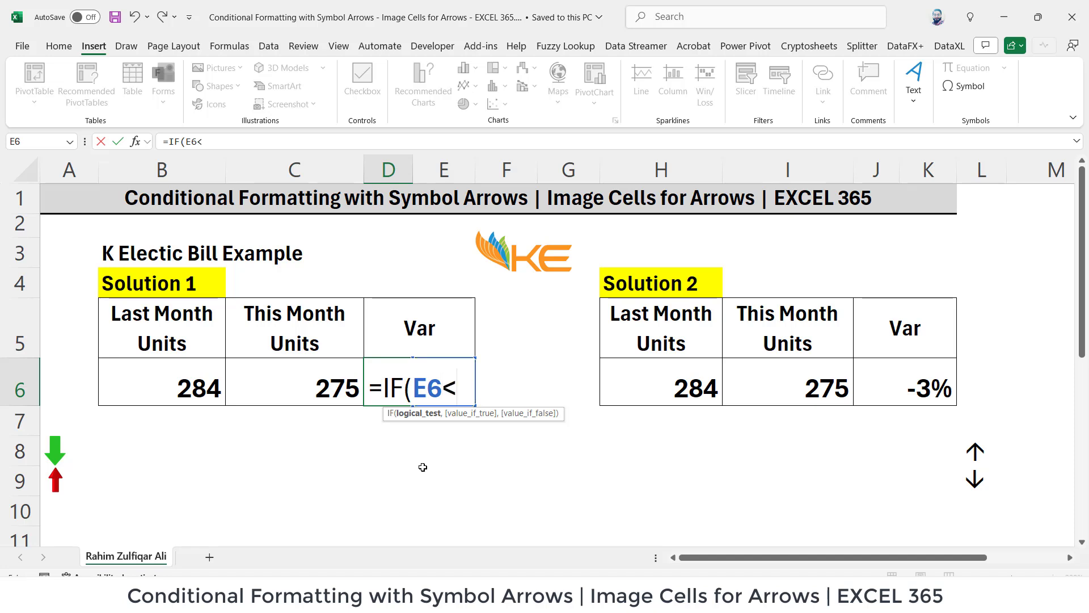
{"action": "type", "text": "<0,"}
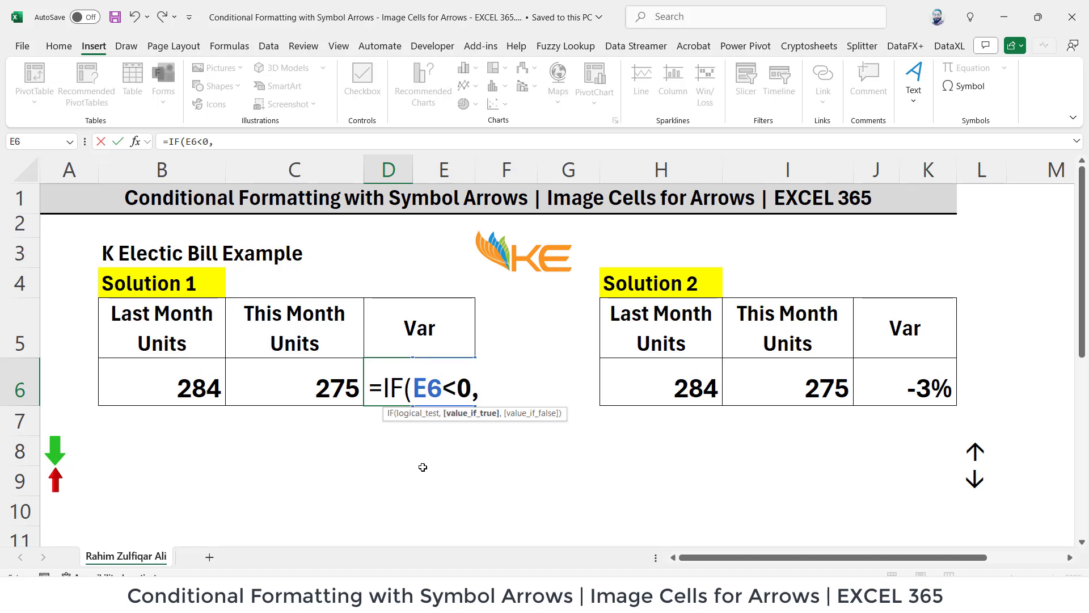
{"action": "key", "text": "Down"}
{"action": "key", "text": "Down"}
{"action": "key", "text": "Left"}
{"action": "key", "text": "Left"}
{"action": "key", "text": "Left"}
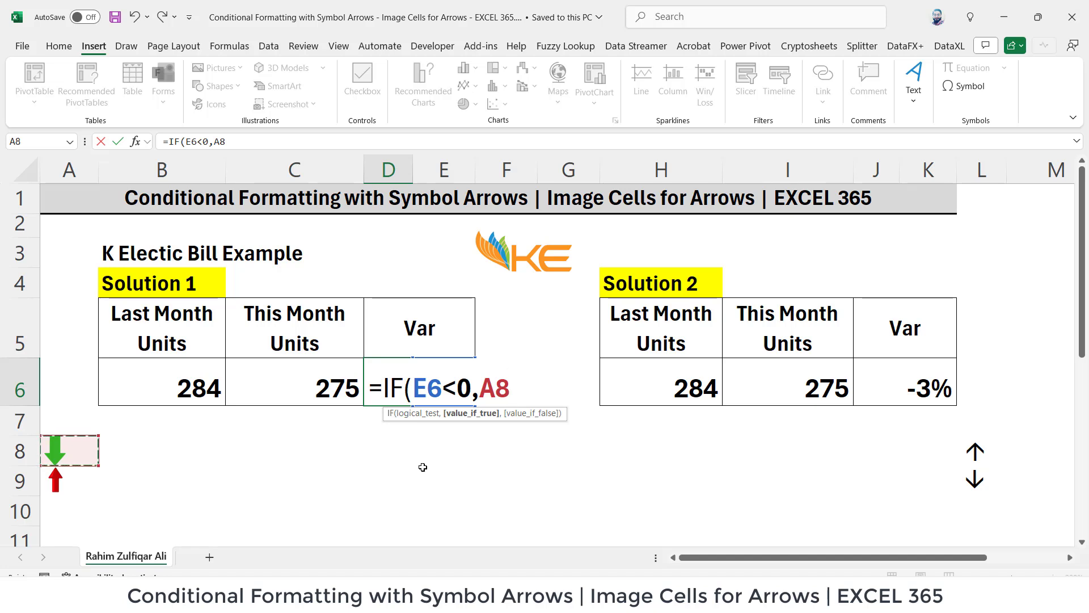
{"action": "type", "text": ","}
{"action": "key", "text": "Down"}
{"action": "key", "text": "Down"}
{"action": "key", "text": "Down"}
{"action": "key", "text": "Down"}
{"action": "key", "text": "Left"}
{"action": "key", "text": "Left"}
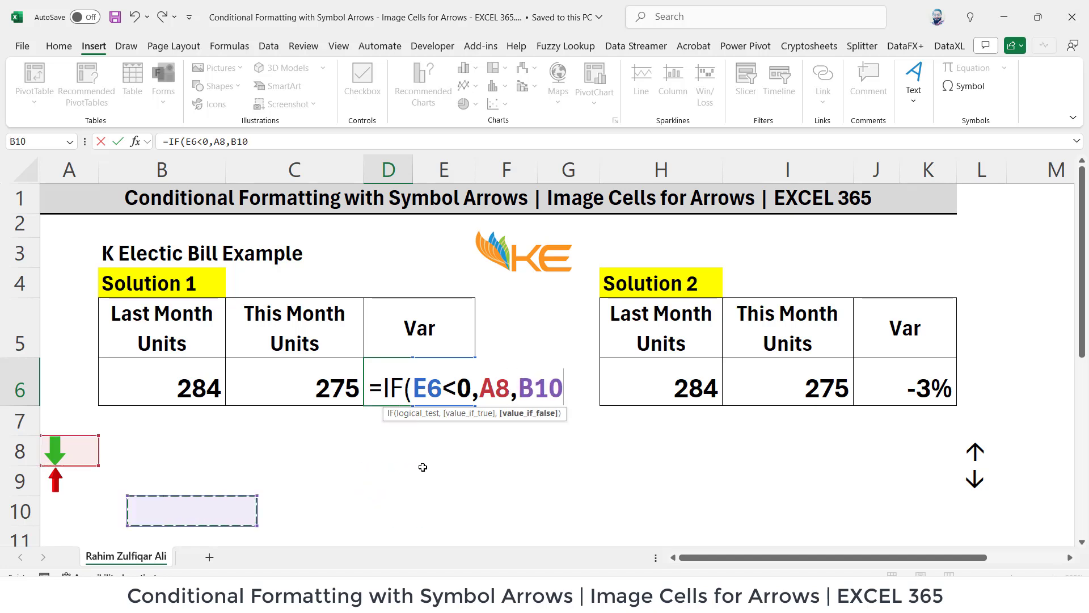
{"action": "key", "text": "Left"}
{"action": "key", "text": "Up"}
{"action": "type", "text": ")"}
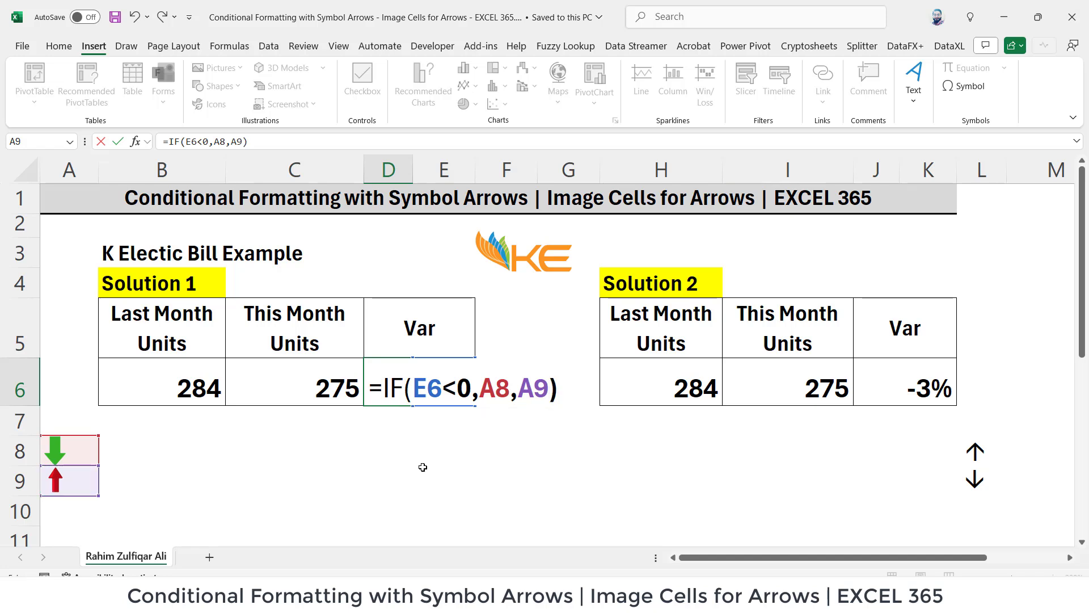
{"action": "key", "text": "Return"}
{"action": "key", "text": "Up"}
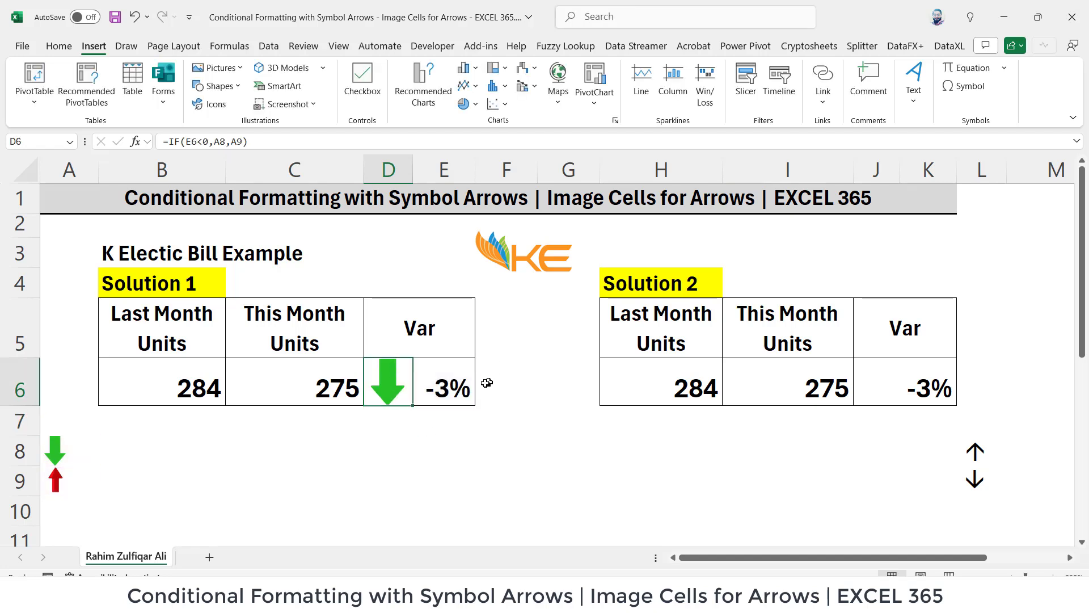
{"action": "left_click", "coordinate": [465, 388]}
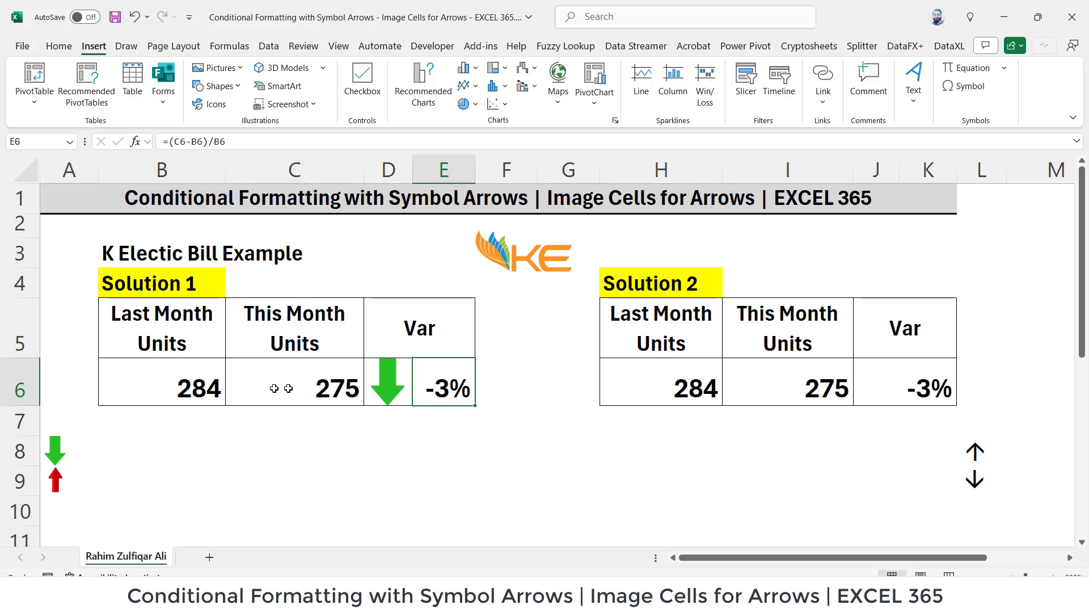
{"action": "left_click", "coordinate": [326, 395]}
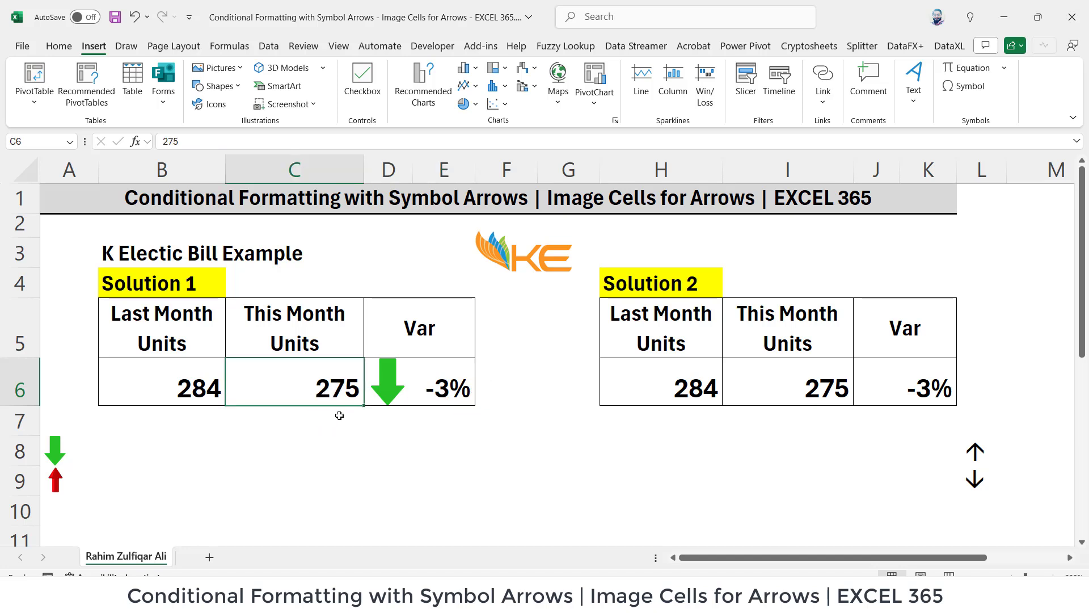
{"action": "left_click", "coordinate": [193, 398]}
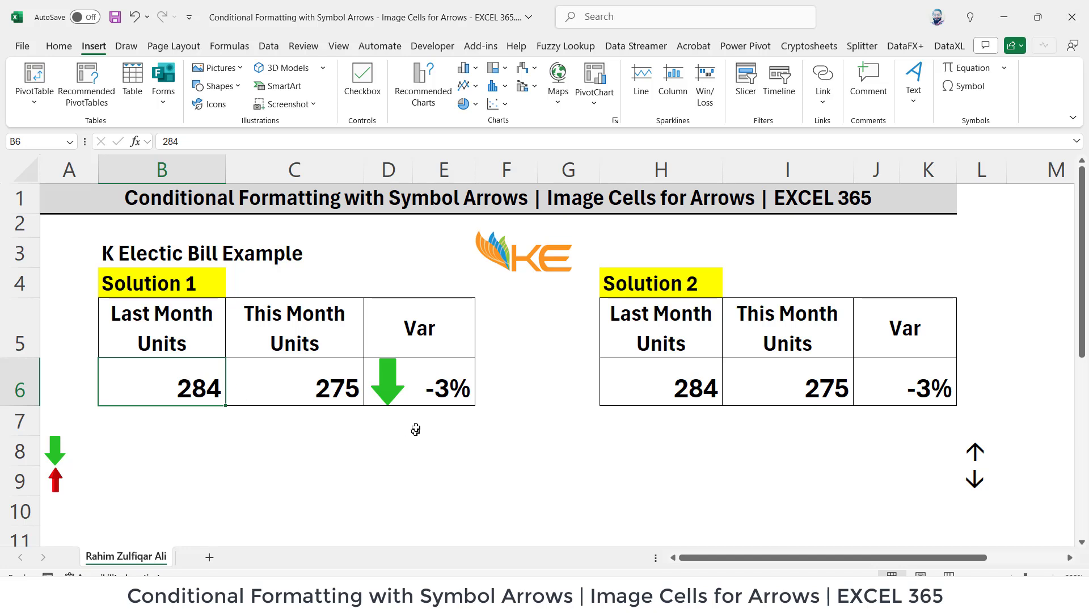
{"action": "left_click", "coordinate": [398, 382]}
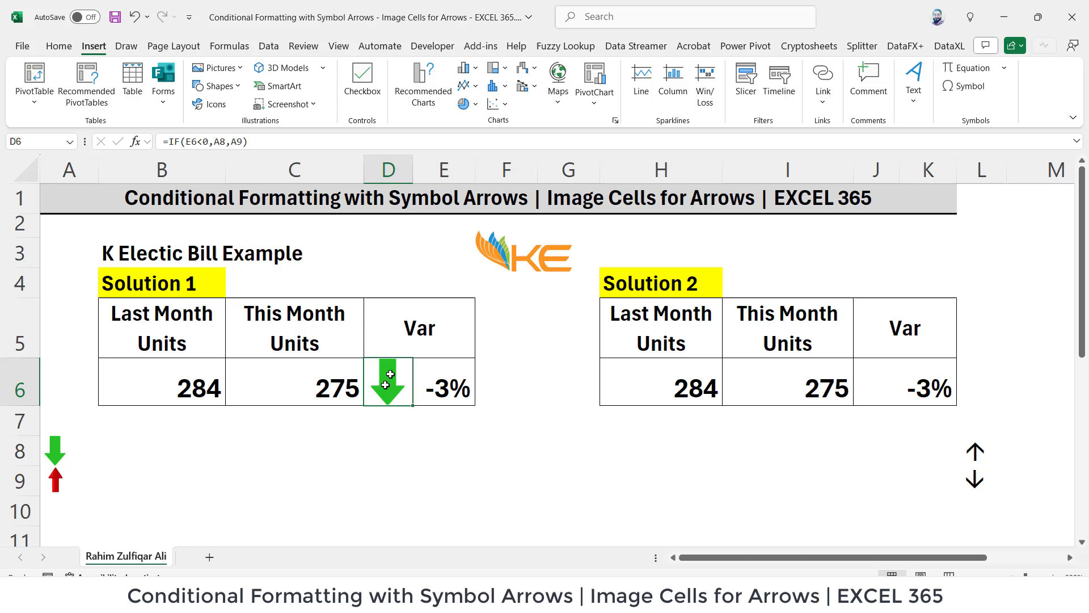
{"action": "left_click", "coordinate": [471, 392]}
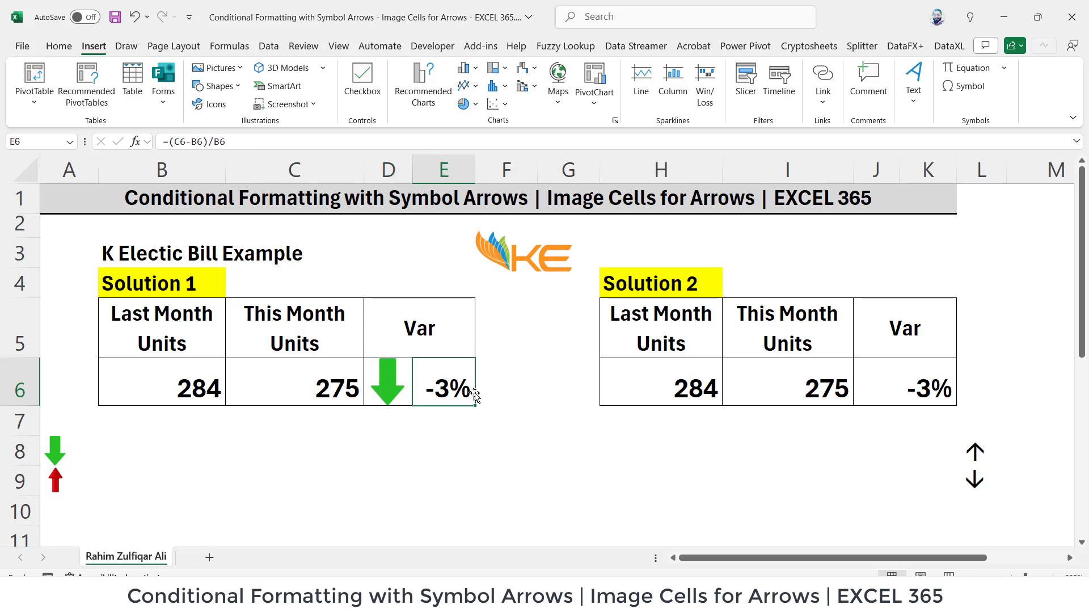
{"action": "left_click", "coordinate": [286, 386]}
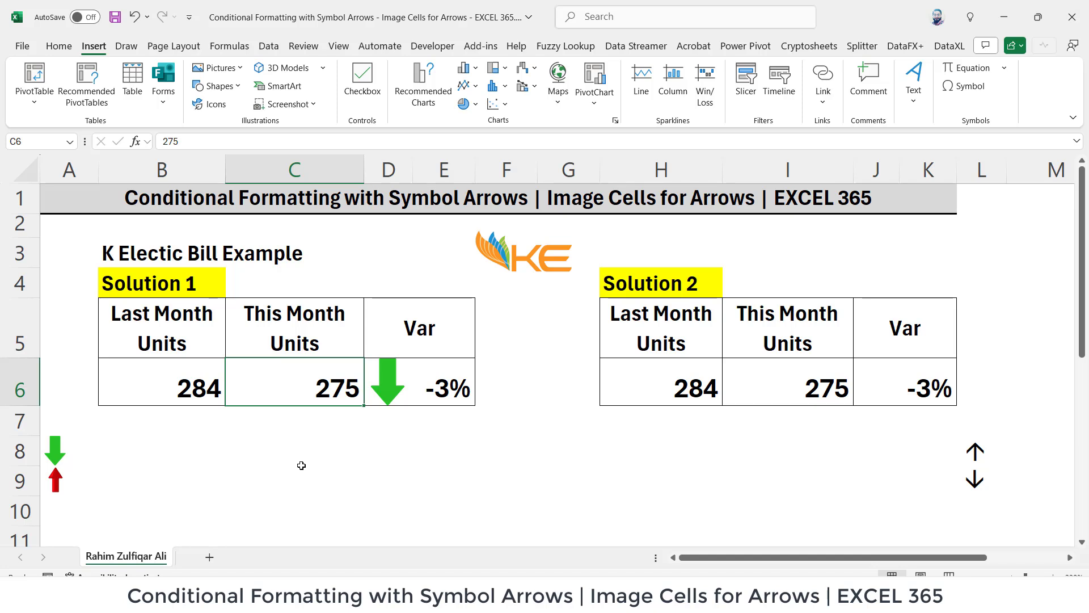
{"action": "key", "text": "F2"}
{"action": "key", "text": "BackSpace"}
{"action": "key", "text": "BackSpace"}
{"action": "type", "text": "95"}
{"action": "key", "text": "Return"}
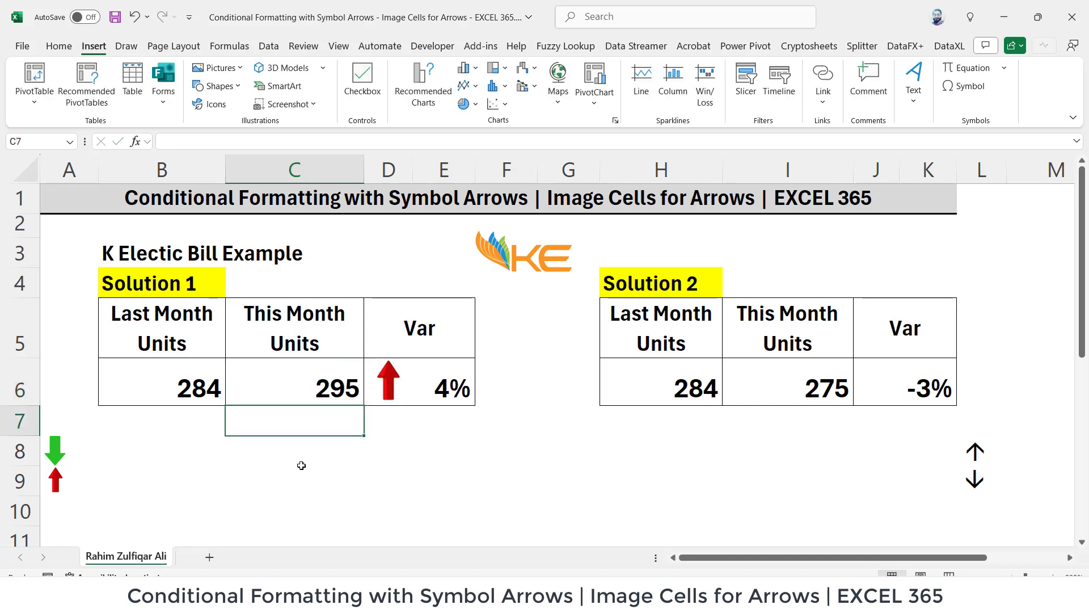
{"action": "key", "text": "Up"}
{"action": "key", "text": "Right"}
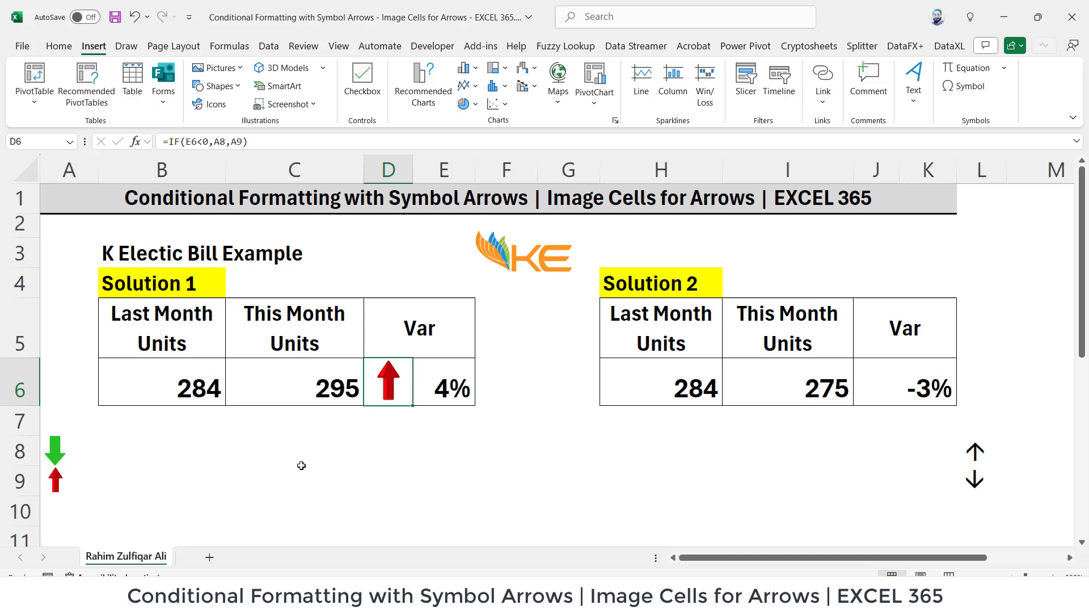
{"action": "key", "text": "Left"}
{"action": "key", "text": "Left"}
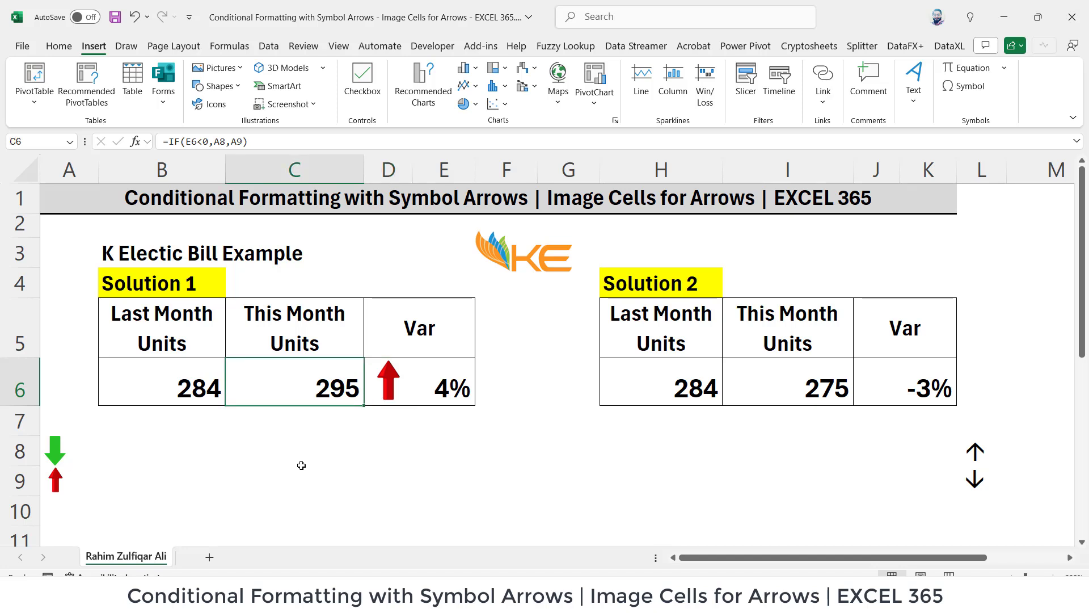
{"action": "key", "text": "Right"}
{"action": "key", "text": "Right"}
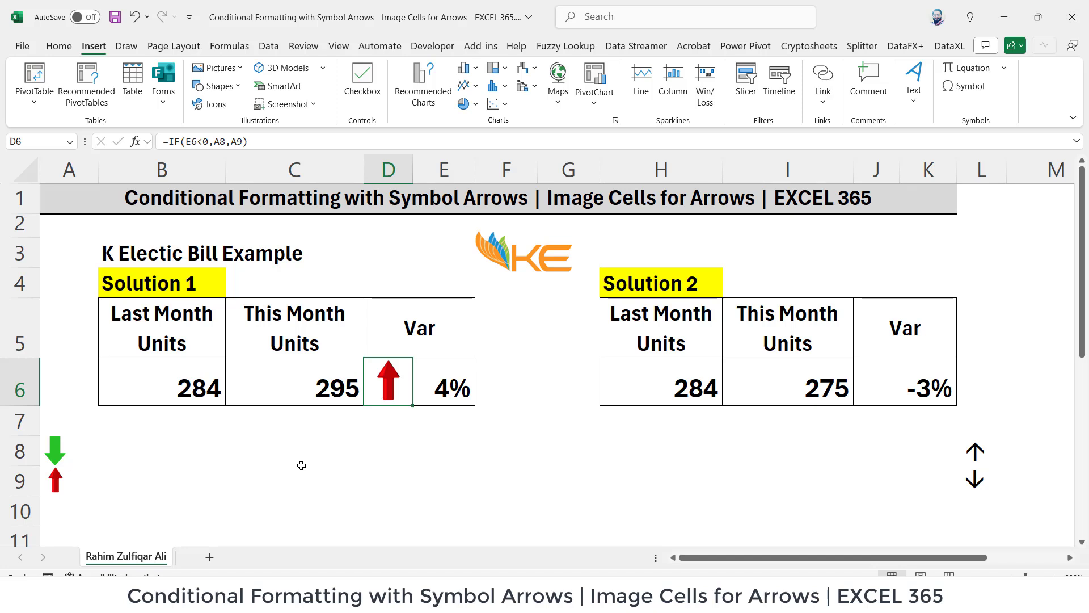
{"action": "key", "text": "ctrl+z"}
{"action": "key", "text": "Right"}
{"action": "key", "text": "Right"}
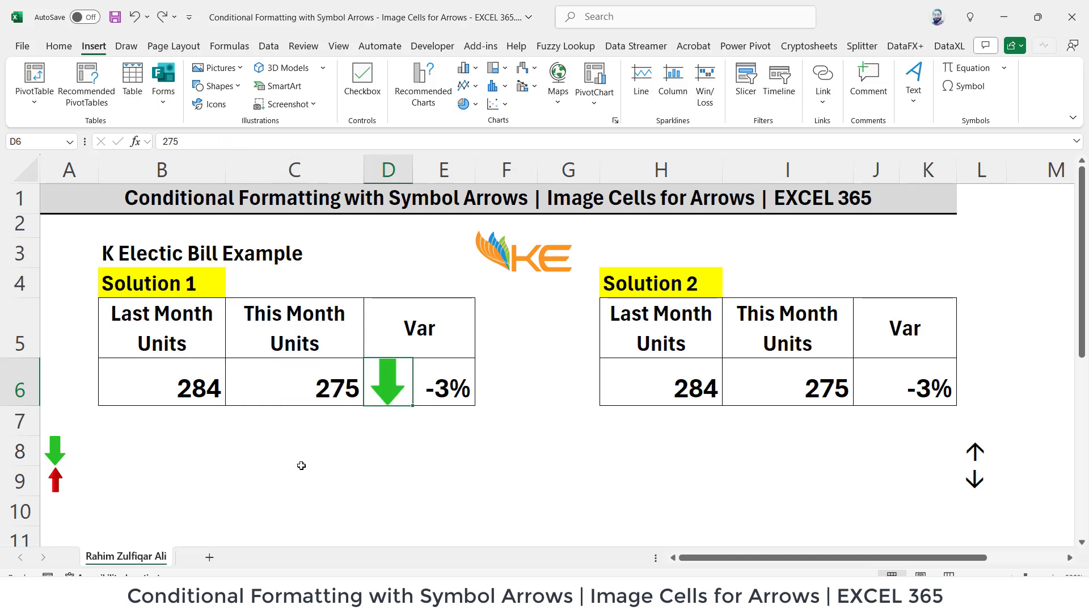
{"action": "key", "text": "Left"}
{"action": "key", "text": "Right"}
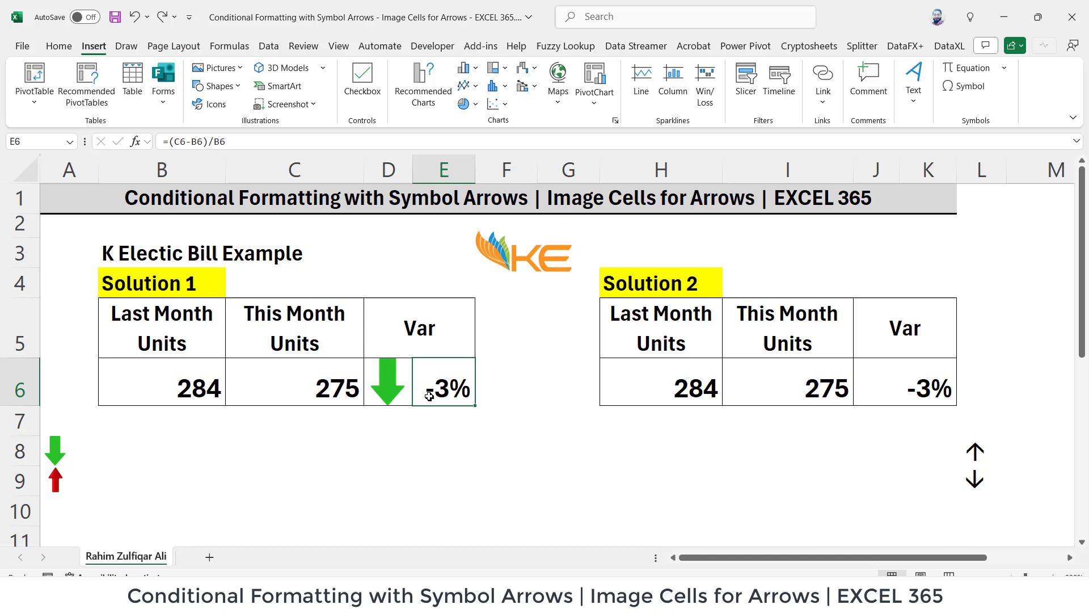
{"action": "left_click", "coordinate": [397, 386]}
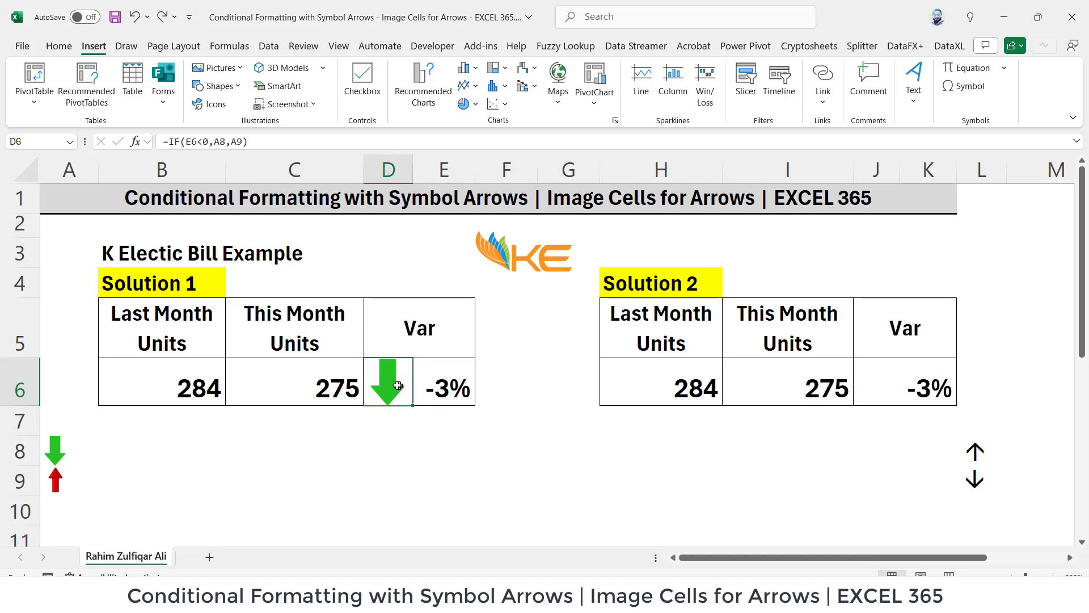
{"action": "left_click", "coordinate": [434, 392]}
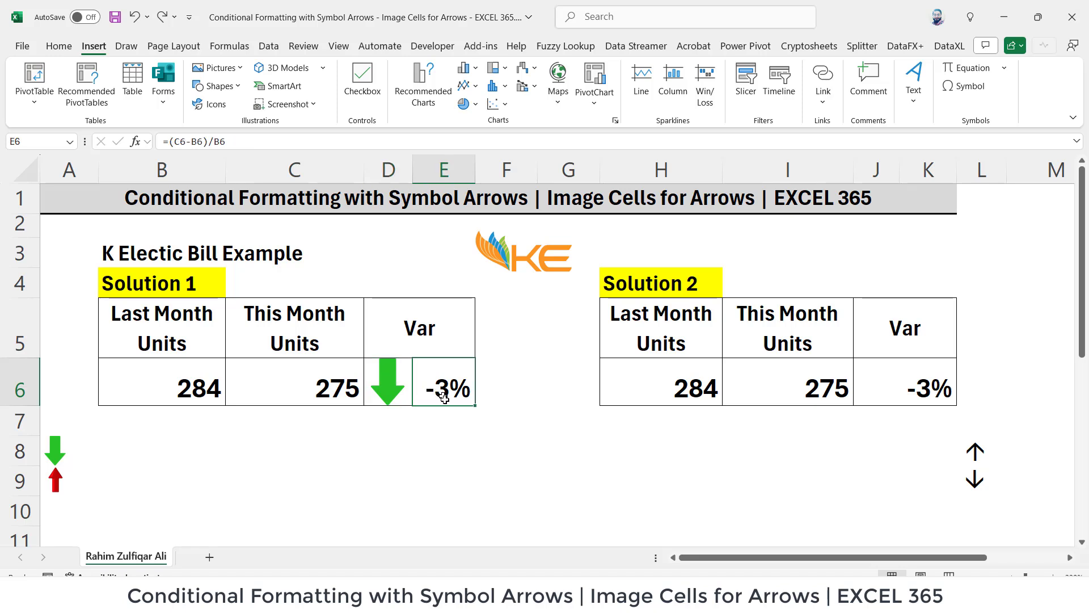
{"action": "left_click", "coordinate": [395, 392]}
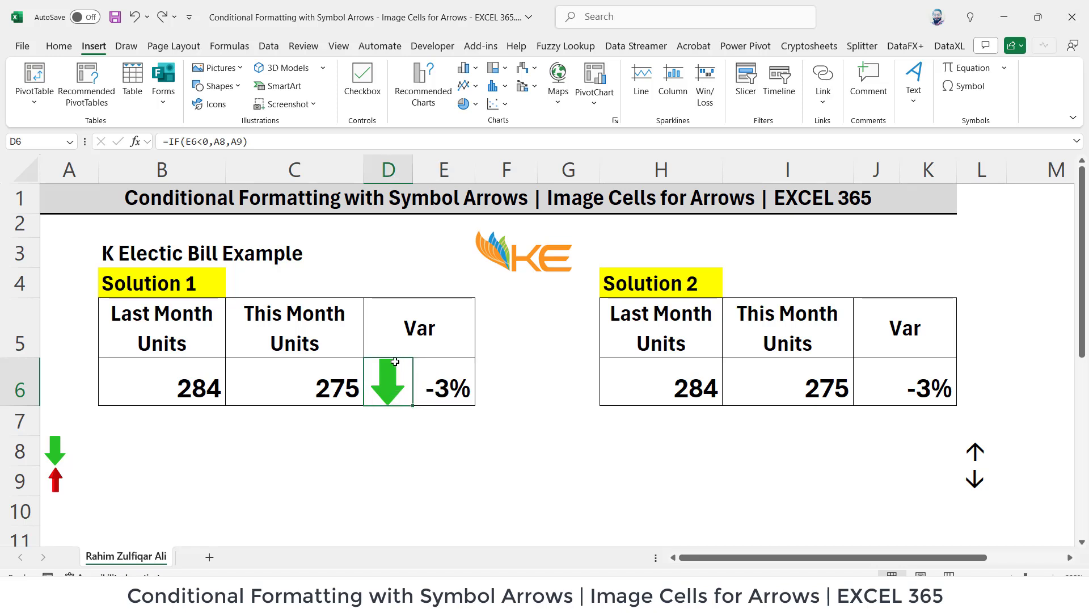
{"action": "left_click", "coordinate": [446, 400]}
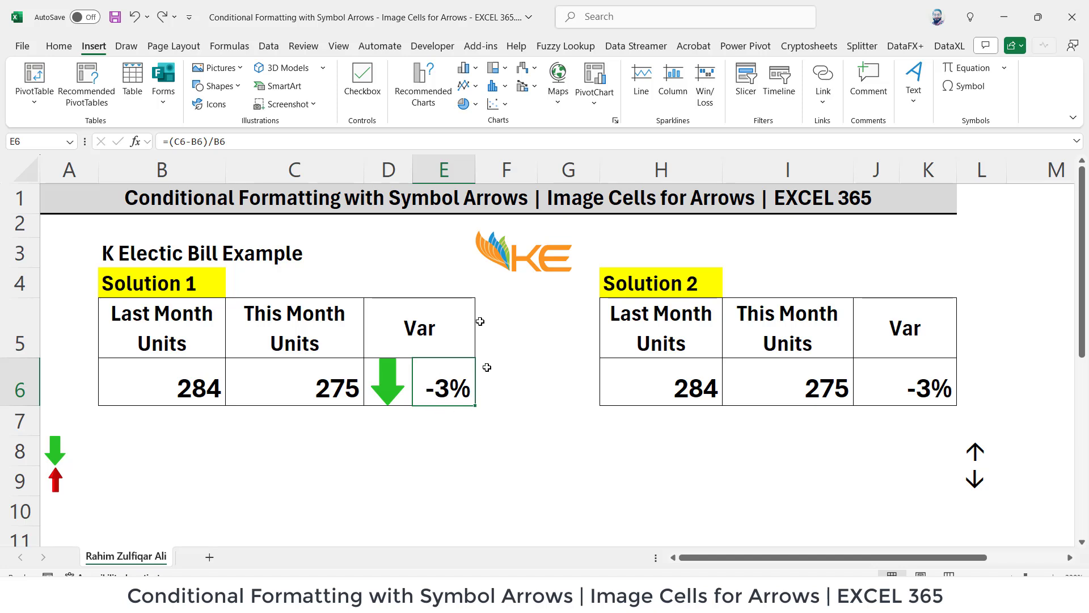
{"action": "double_click", "coordinate": [437, 379]}
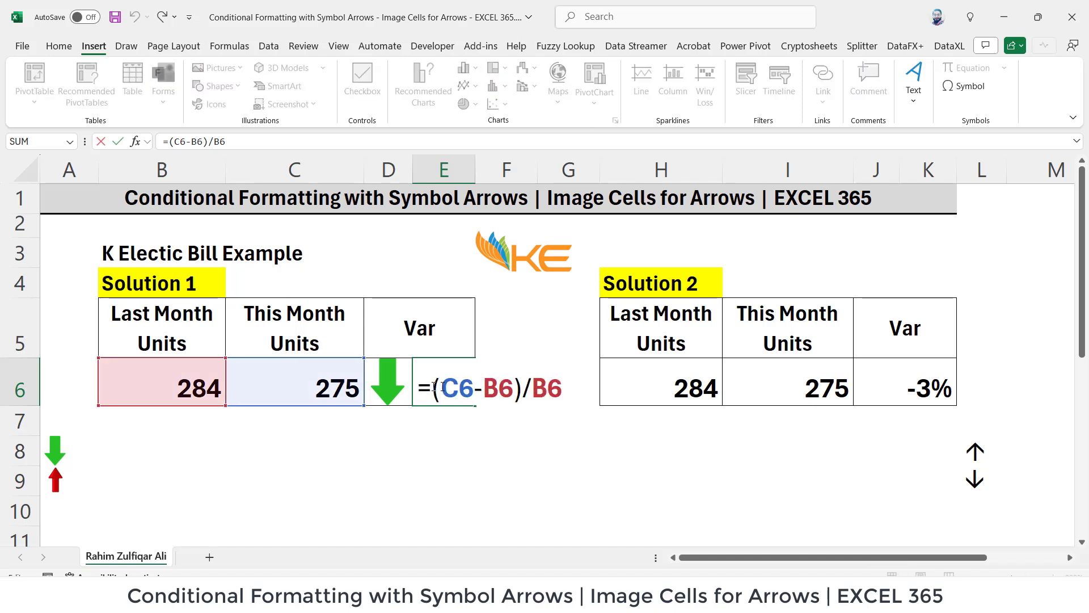
{"action": "key", "text": "Escape"}
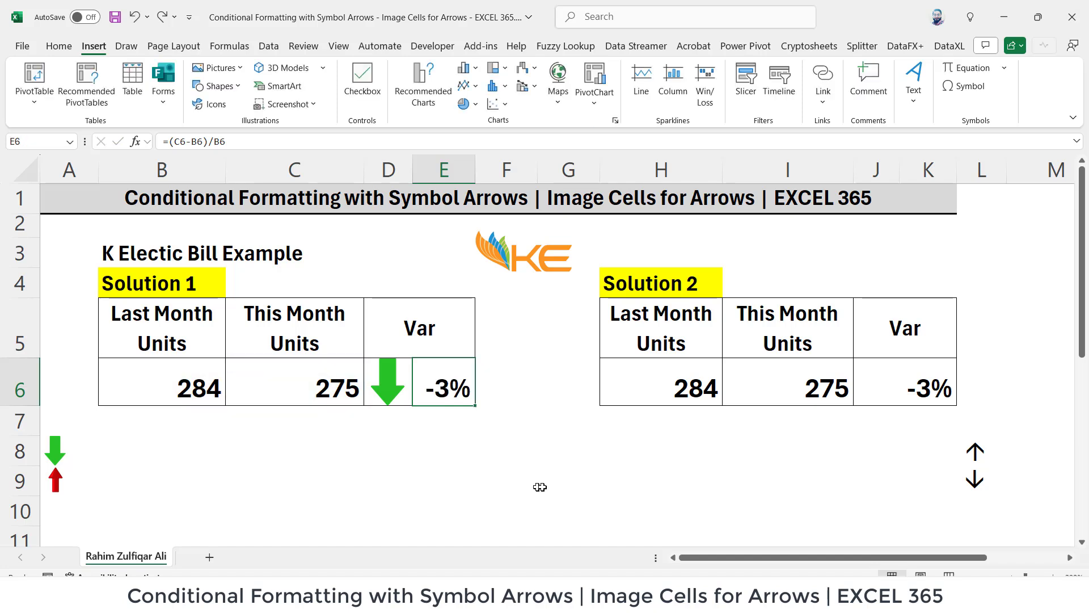
{"action": "double_click", "coordinate": [445, 386]}
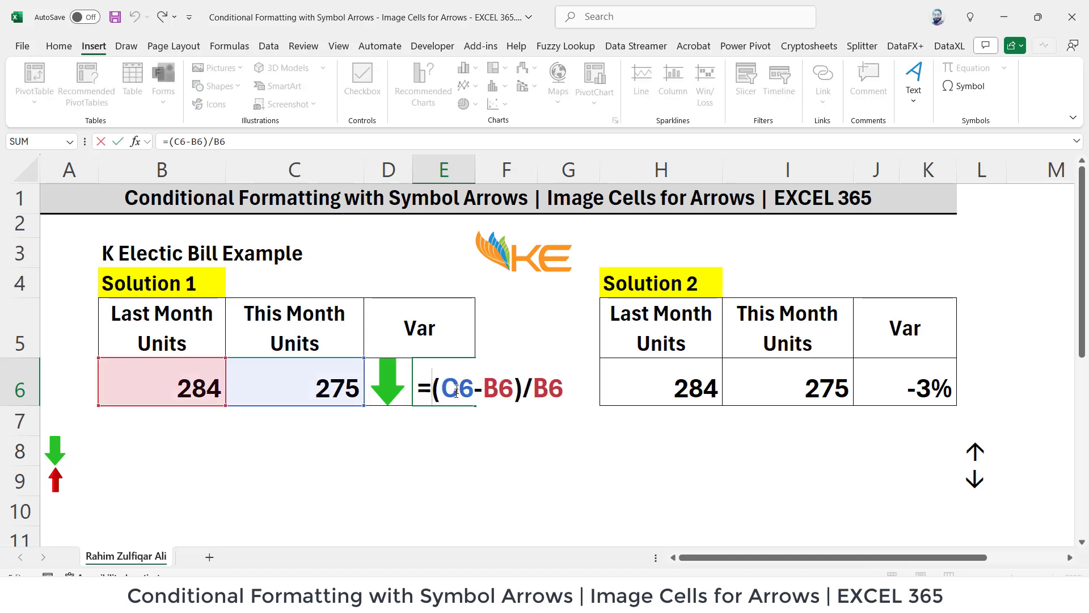
{"action": "type", "text": "abs"}
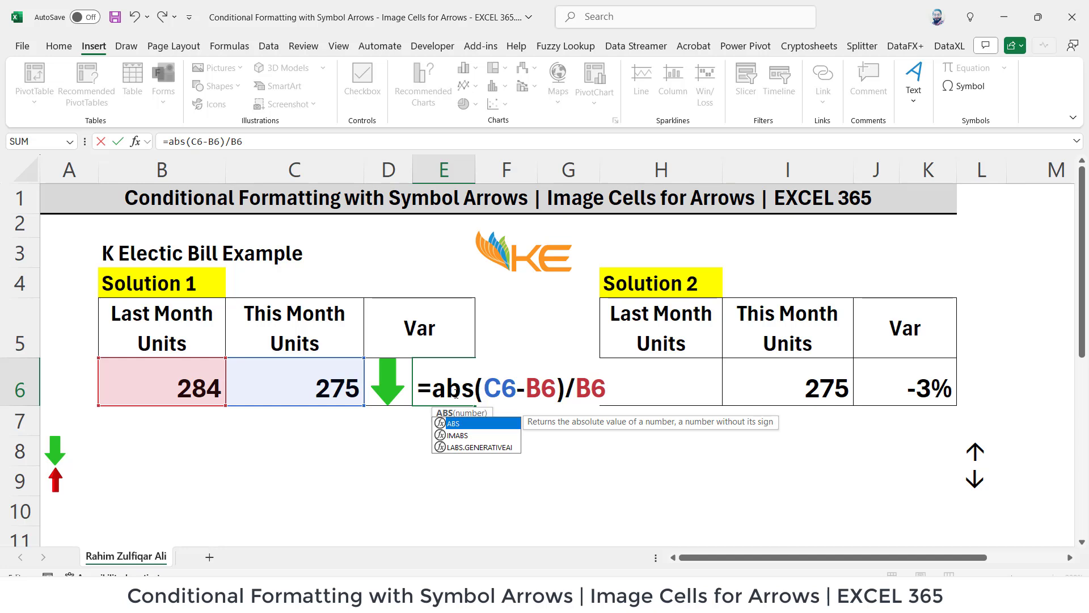
{"action": "key", "text": "Tab"}
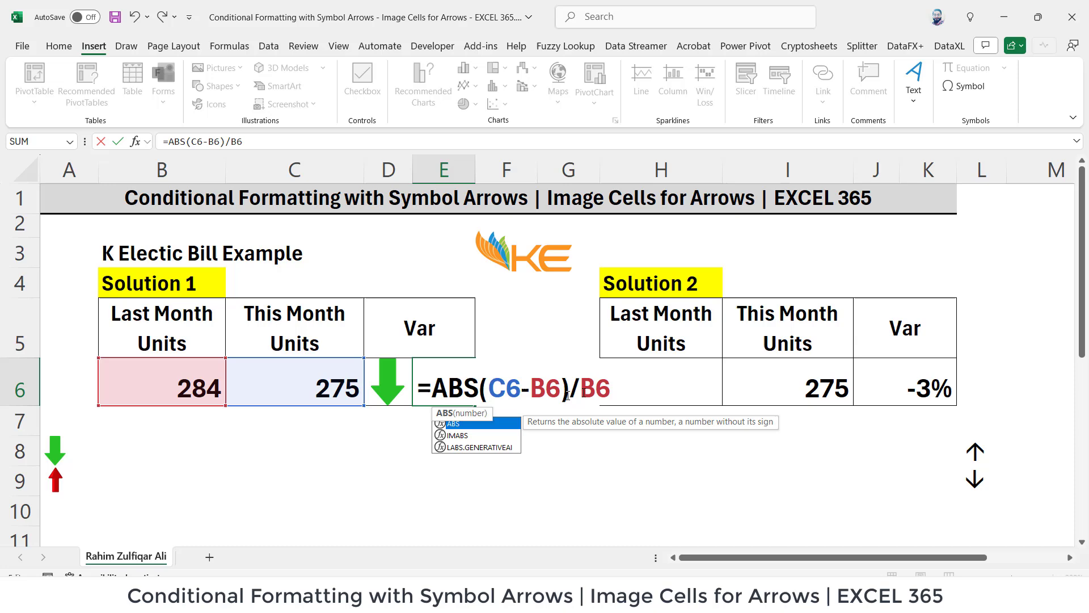
{"action": "left_click", "coordinate": [618, 383]}
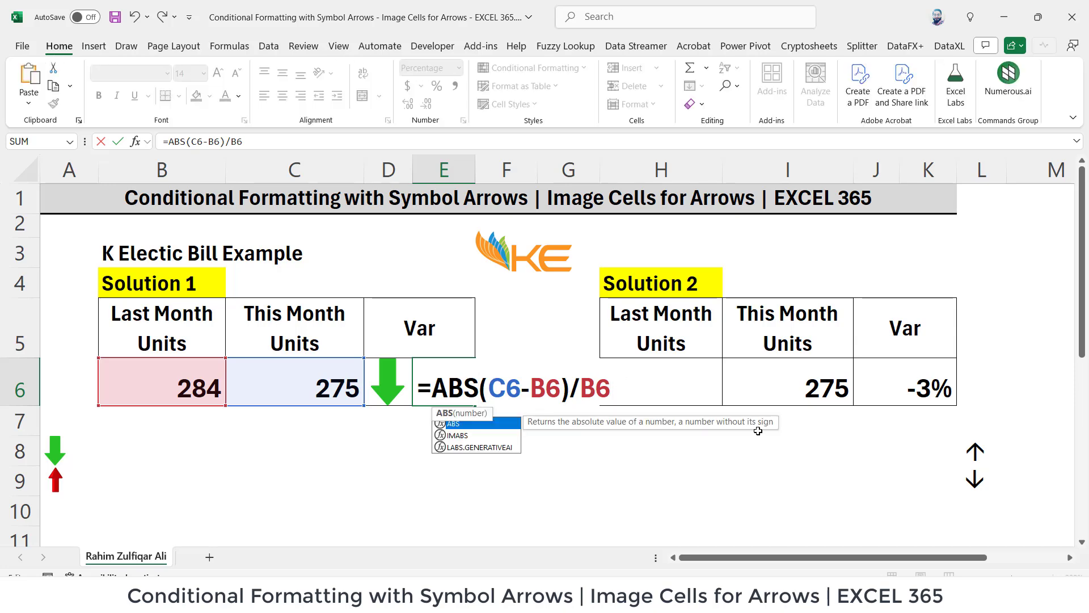
{"action": "key", "text": "ctrl+Return"}
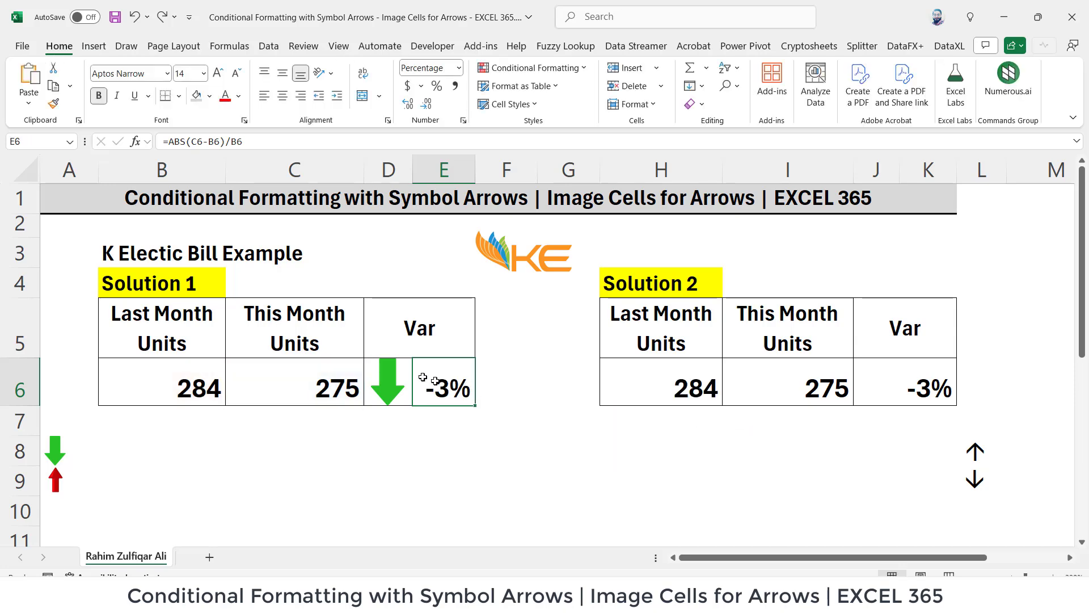
{"action": "left_click", "coordinate": [396, 374]}
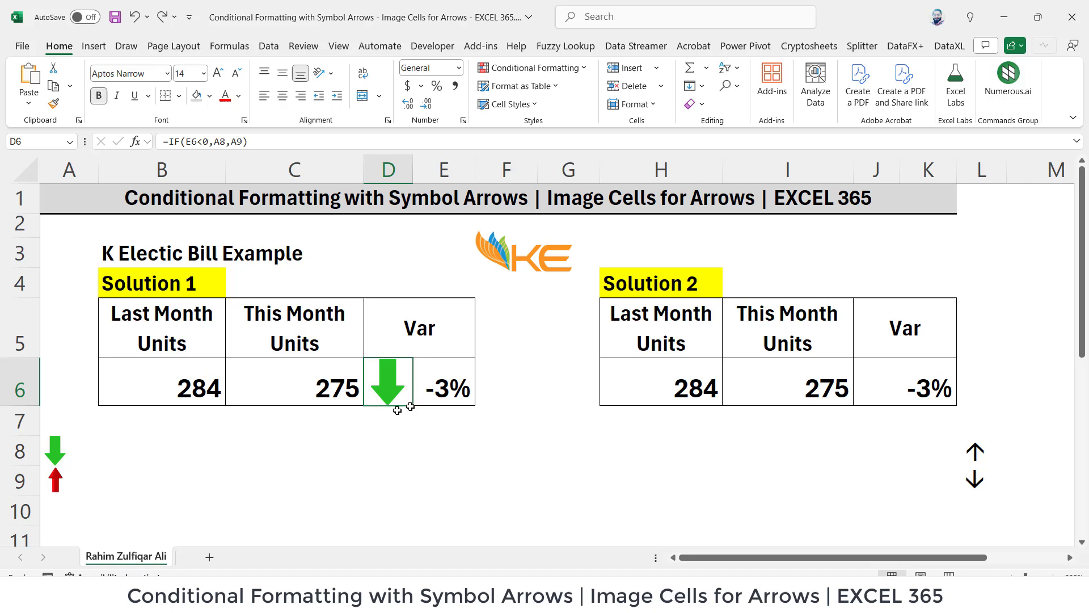
Review D6's IF test and take the (C6-B6)/B6 calculation from E6's formula.
{"action": "double_click", "coordinate": [386, 375]}
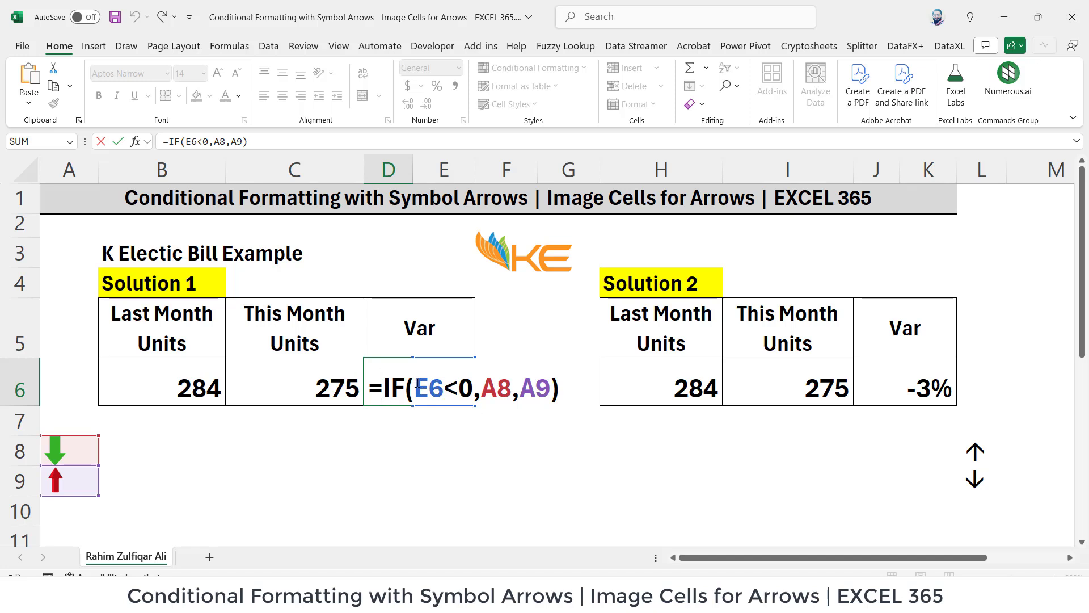
{"action": "left_click_drag", "start_coordinate": [416, 386], "coordinate": [444, 386]}
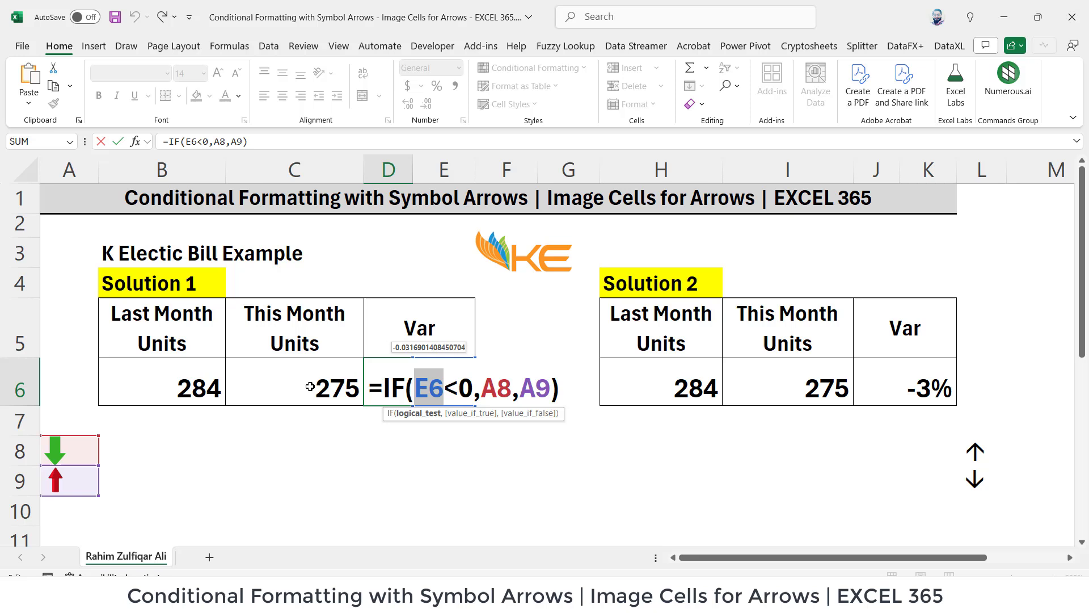
{"action": "key", "text": "Return"}
{"action": "double_click", "coordinate": [441, 387]}
{"action": "left_click_drag", "start_coordinate": [439, 388], "coordinate": [593, 391]}
{"action": "key", "text": "ctrl+c"}
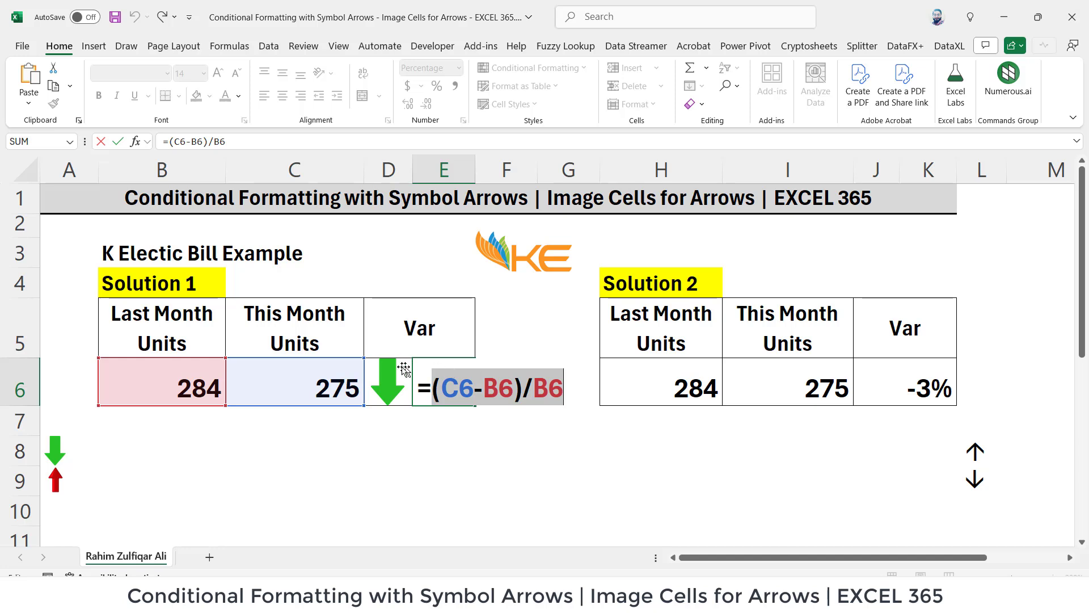
{"action": "left_click", "coordinate": [404, 368]}
Change D6 to =IF((C6-B6)/B6<0,A8,A9) by pasting over the E6 reference.
{"action": "double_click", "coordinate": [404, 375]}
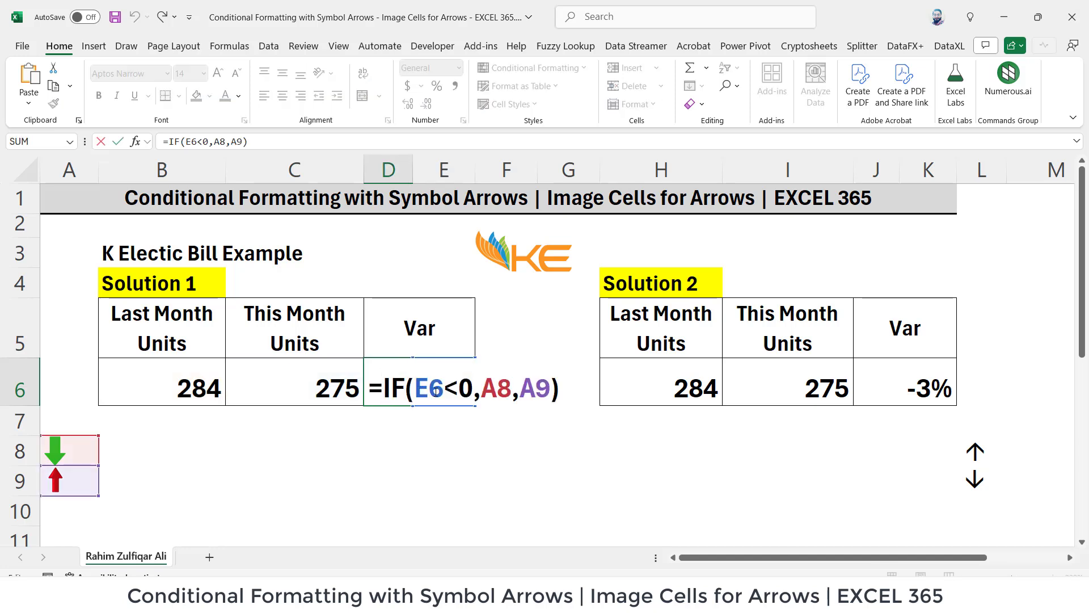
{"action": "left_click_drag", "start_coordinate": [414, 389], "coordinate": [444, 387]}
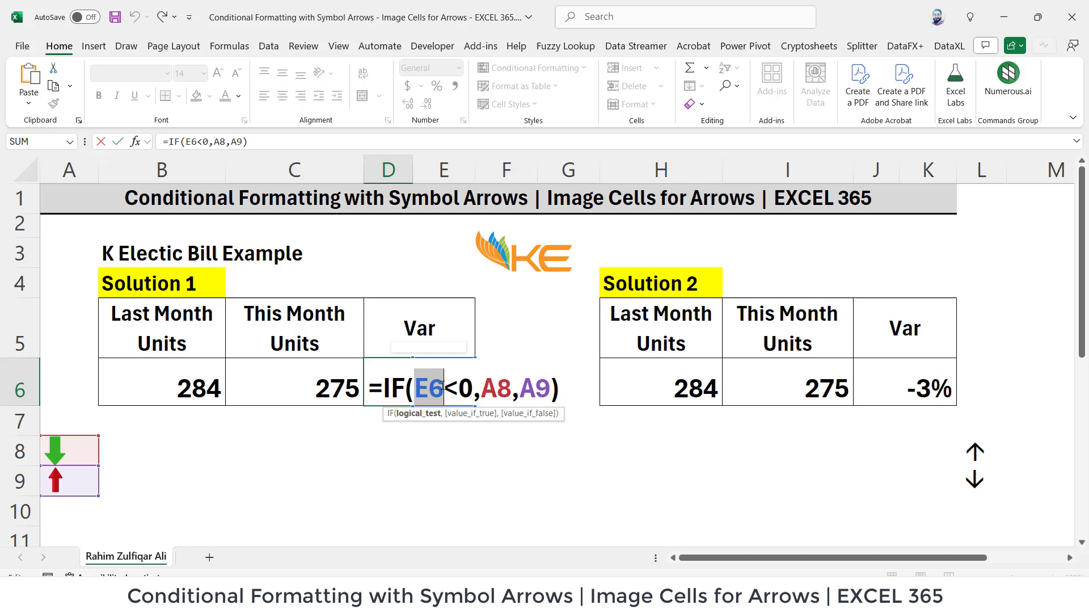
{"action": "key", "text": "ctrl+v"}
{"action": "key", "text": "Return"}
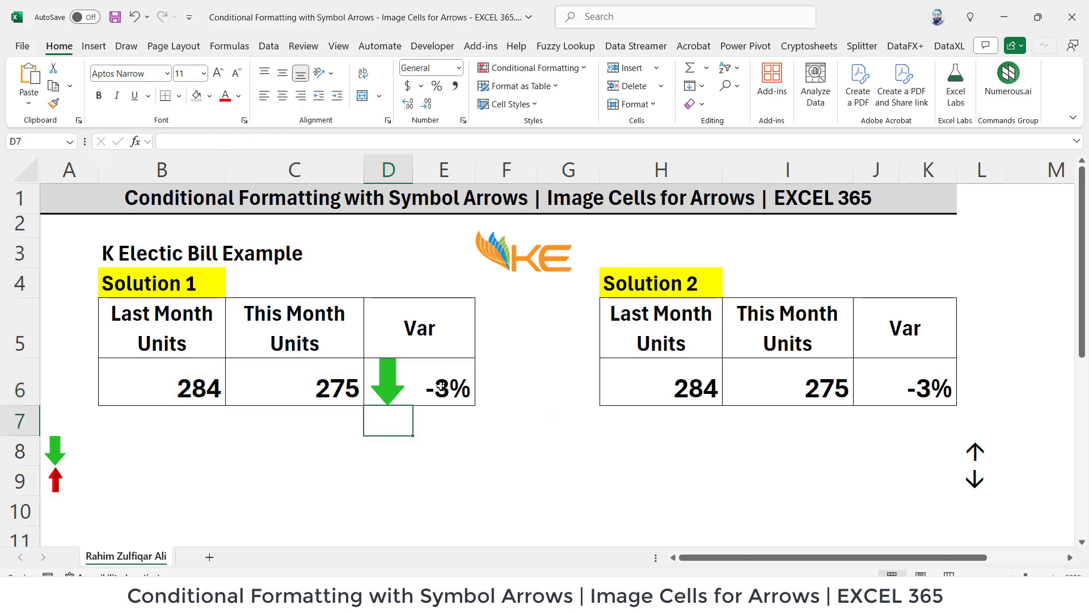
{"action": "left_click", "coordinate": [398, 379]}
{"action": "double_click", "coordinate": [398, 379]}
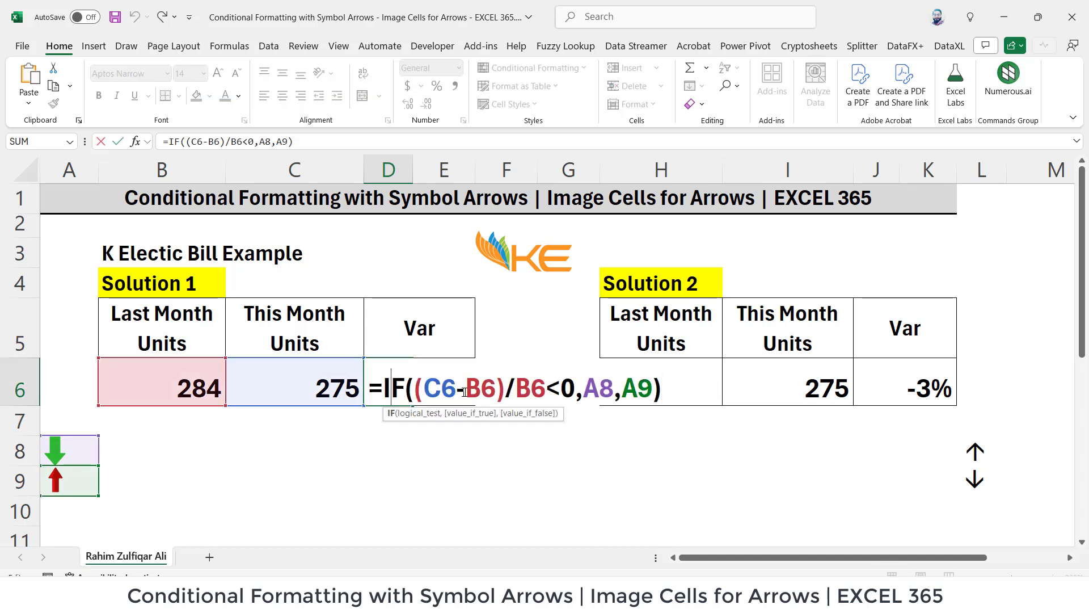
{"action": "key", "text": "Return"}
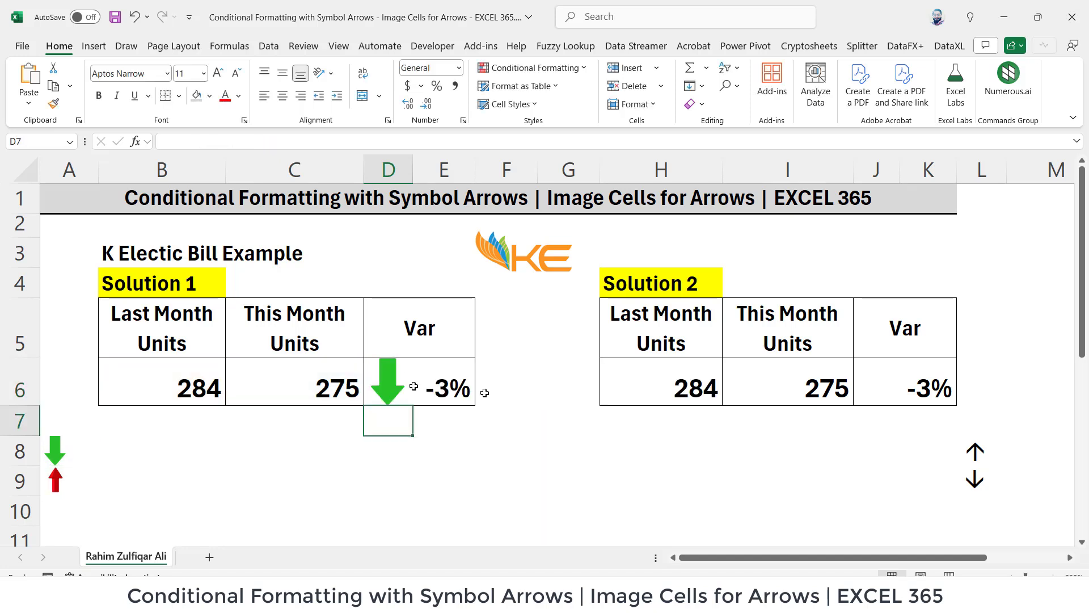
Change E6 to =ABS(C6-B6)/B6, accepting the correction, so it shows 3%.
{"action": "left_click", "coordinate": [389, 384]}
{"action": "left_click", "coordinate": [445, 384]}
{"action": "double_click", "coordinate": [447, 383]}
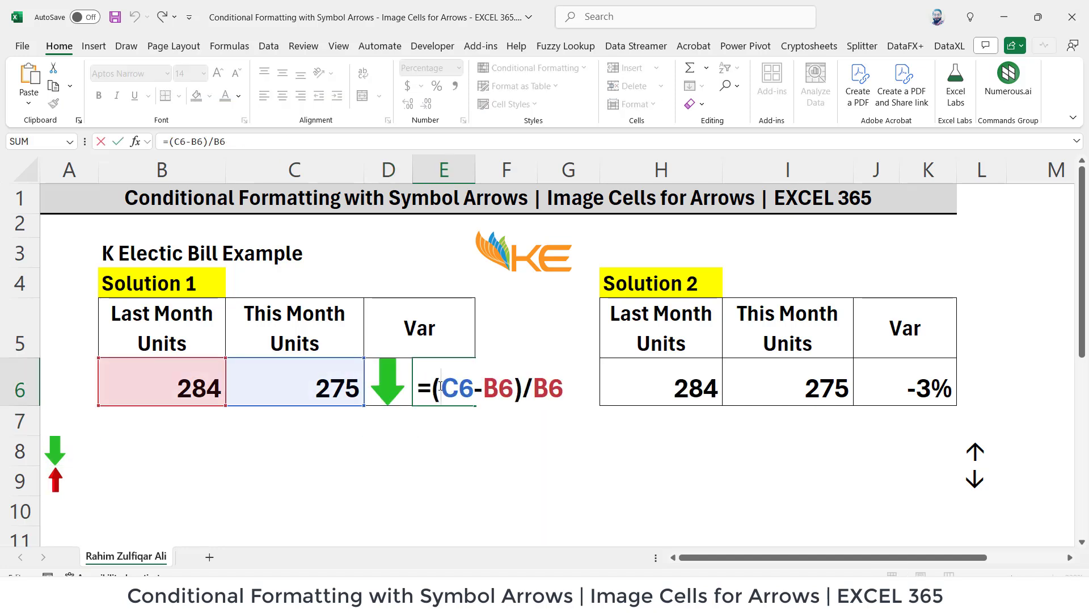
{"action": "type", "text": "abs"}
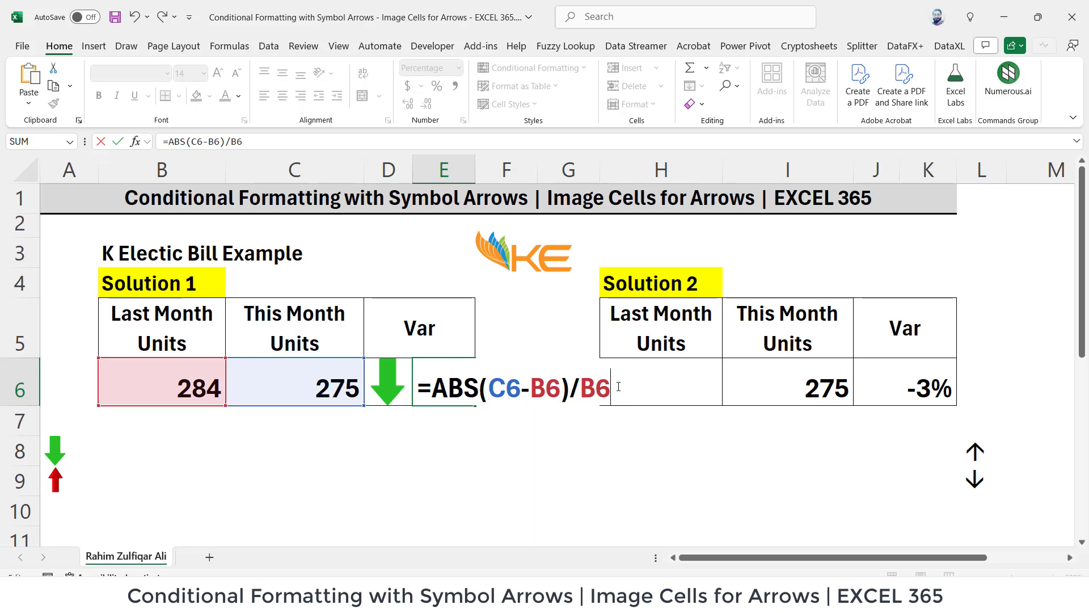
{"action": "type", "text": ")"}
{"action": "key", "text": "Return"}
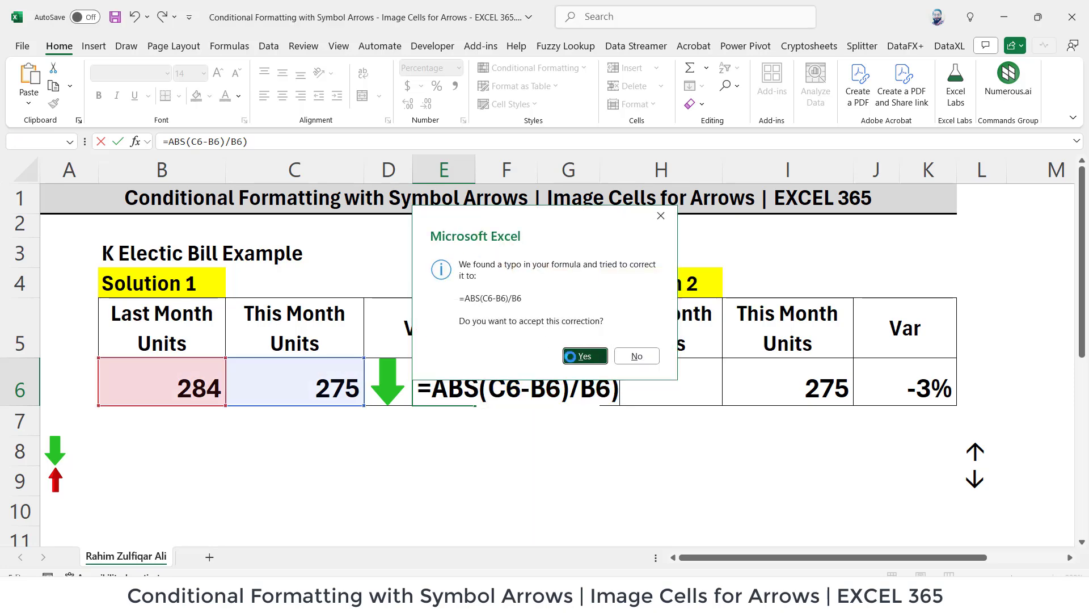
{"action": "left_click", "coordinate": [570, 356]}
{"action": "left_click", "coordinate": [431, 387]}
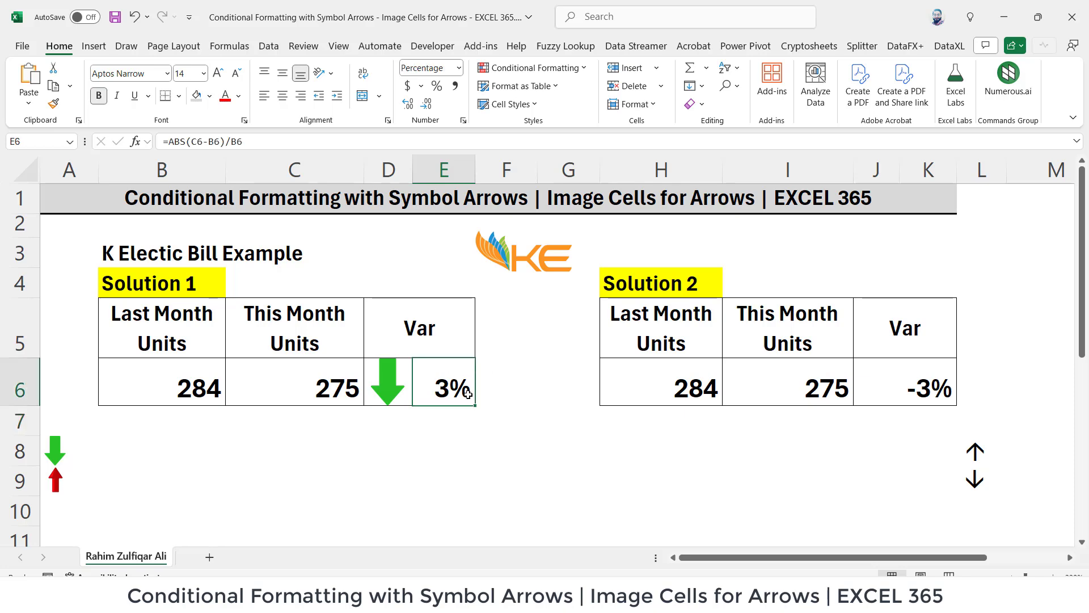
Create a formula-based conditional formatting rule =(($C$6-$B$6)/$B$6)<0 for E6.
{"action": "left_click", "coordinate": [555, 66]}
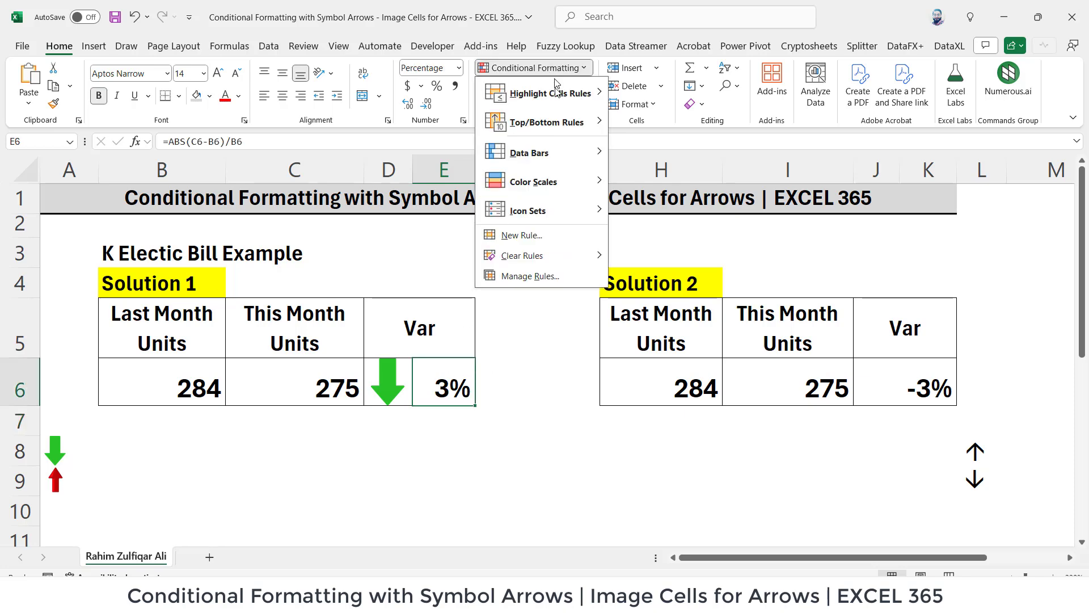
{"action": "left_click", "coordinate": [519, 236]}
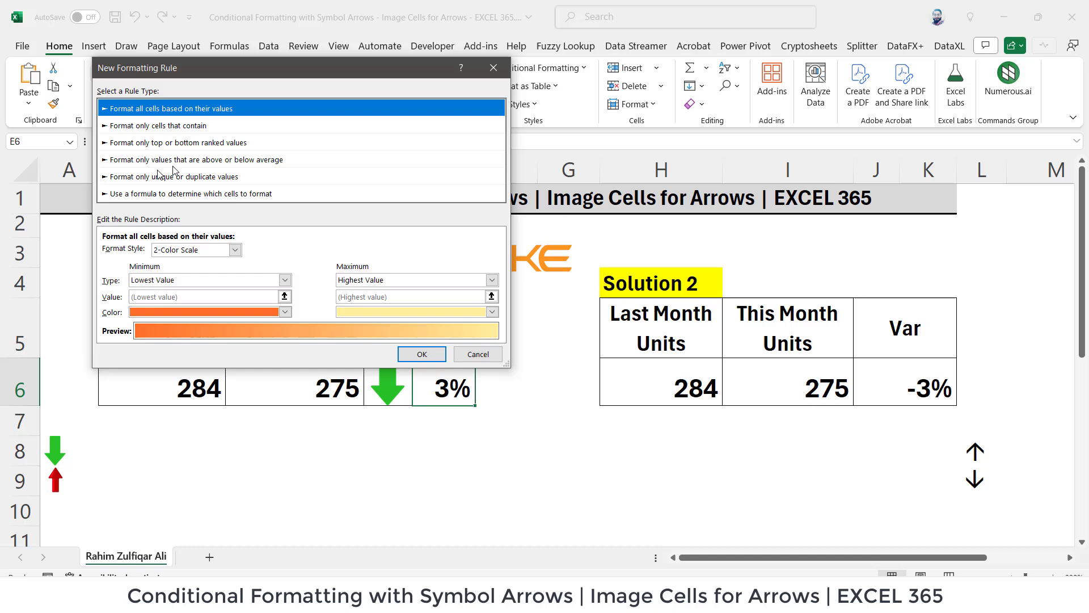
{"action": "left_click", "coordinate": [139, 194]}
{"action": "left_click", "coordinate": [141, 252]}
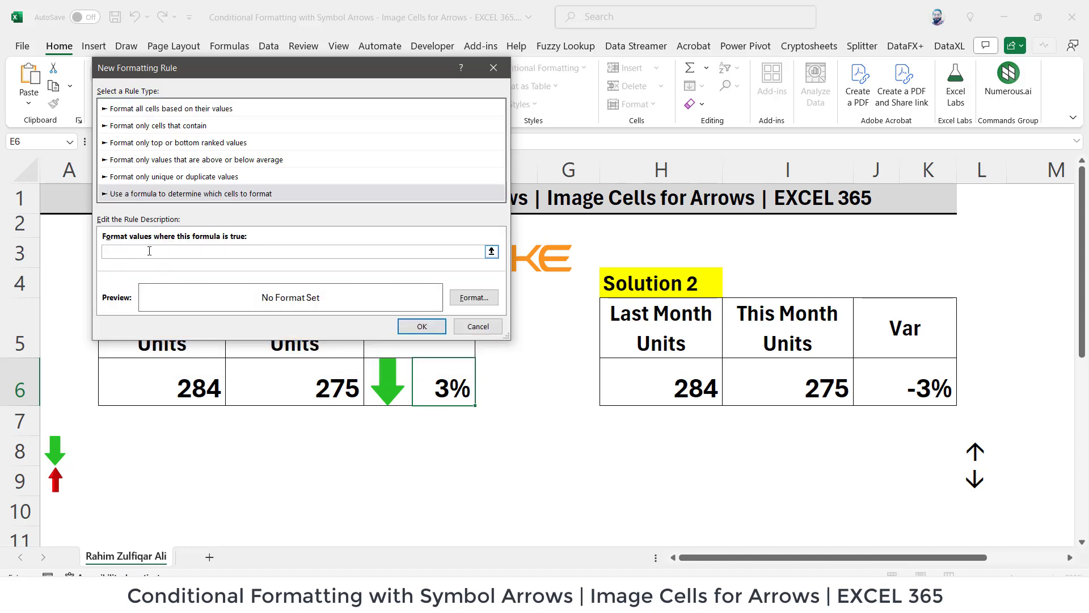
{"action": "type", "text": "=(("}
{"action": "left_click", "coordinate": [306, 387]}
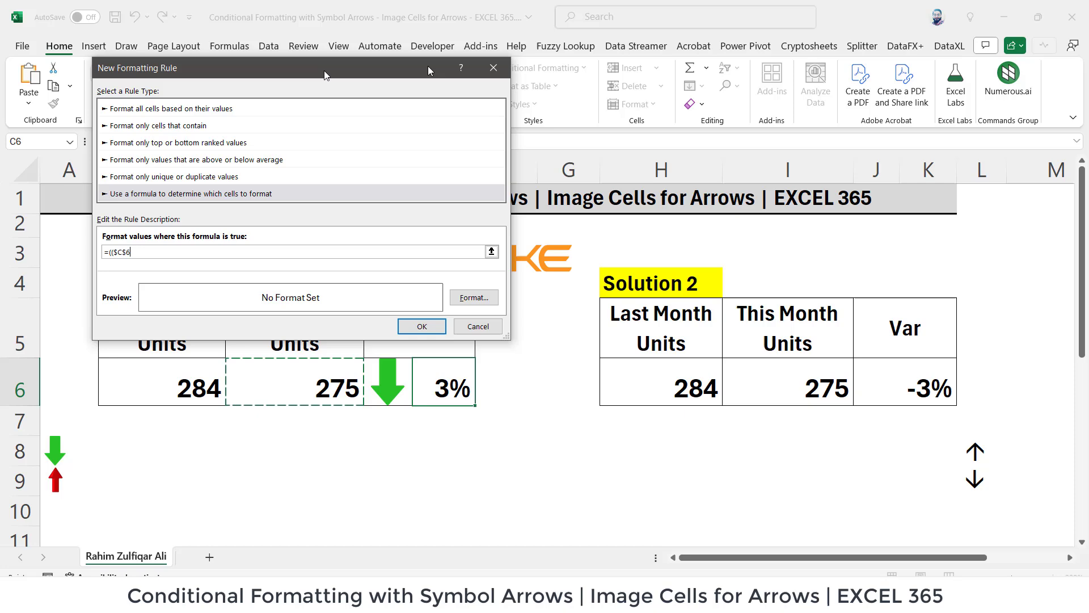
{"action": "left_click_drag", "start_coordinate": [322, 73], "coordinate": [635, 48]}
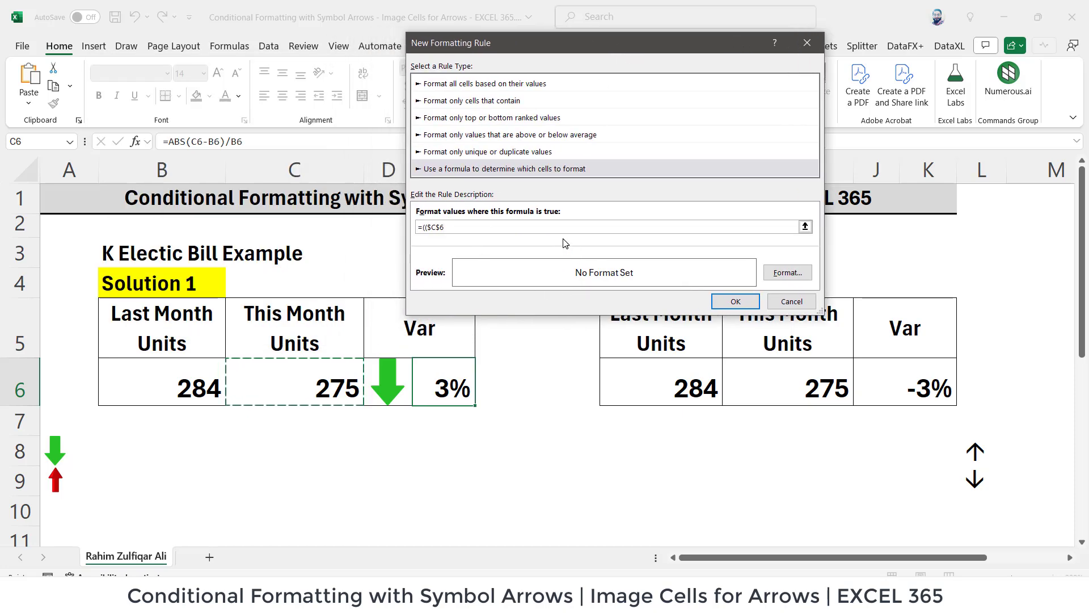
{"action": "type", "text": "-"}
{"action": "left_click", "coordinate": [165, 392]}
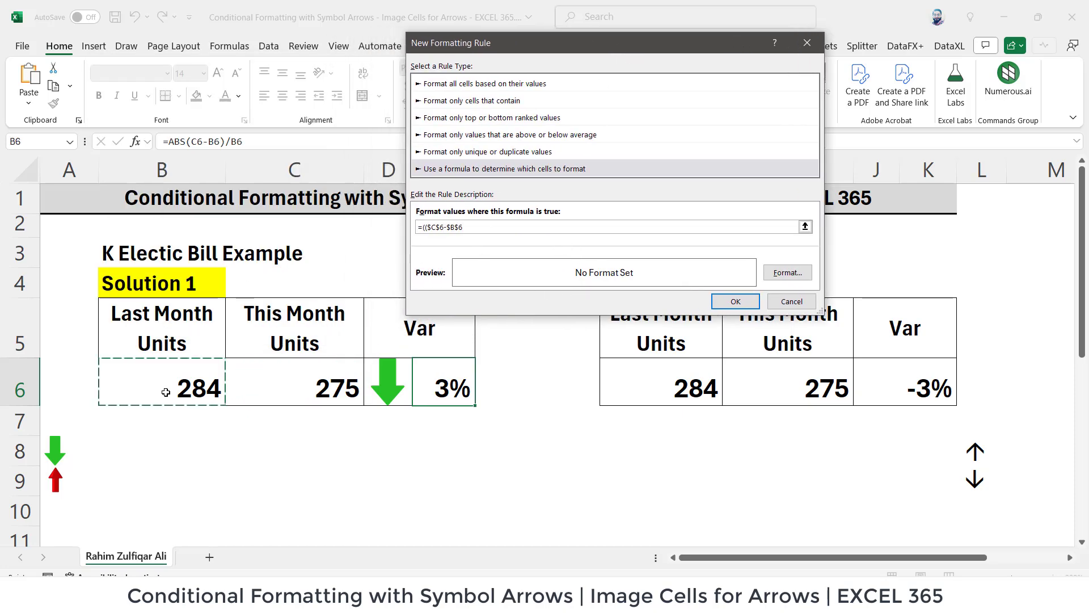
{"action": "type", "text": ")/"}
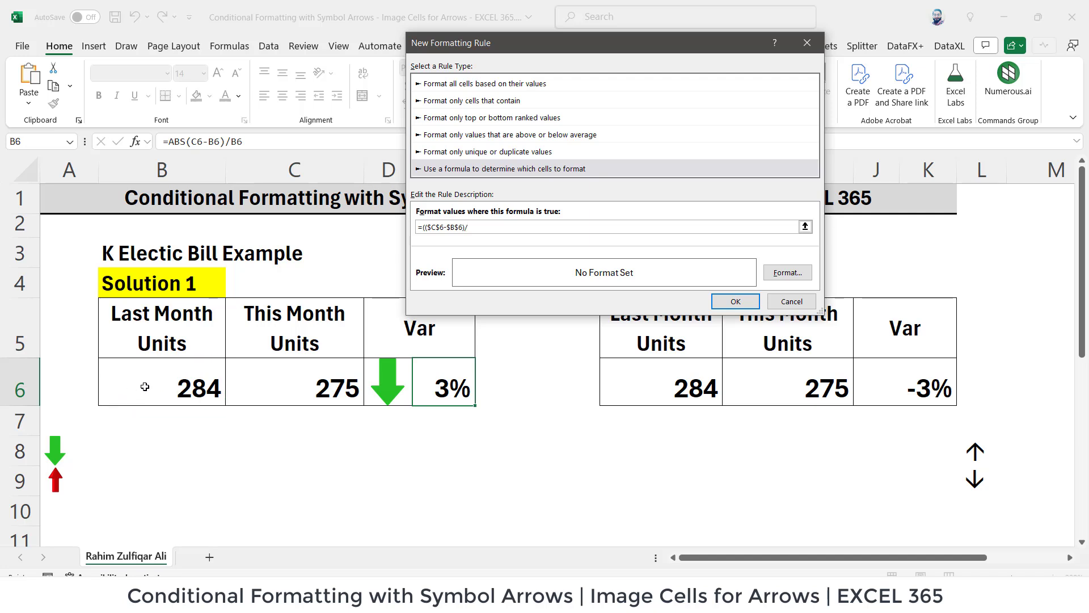
{"action": "left_click", "coordinate": [145, 385]}
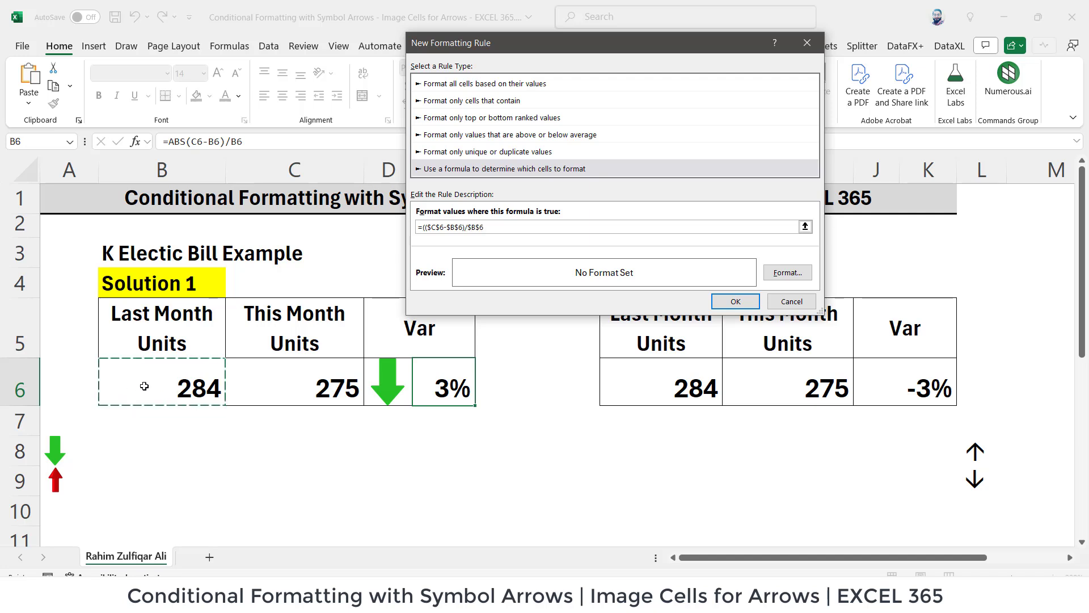
{"action": "type", "text": ")<0"}
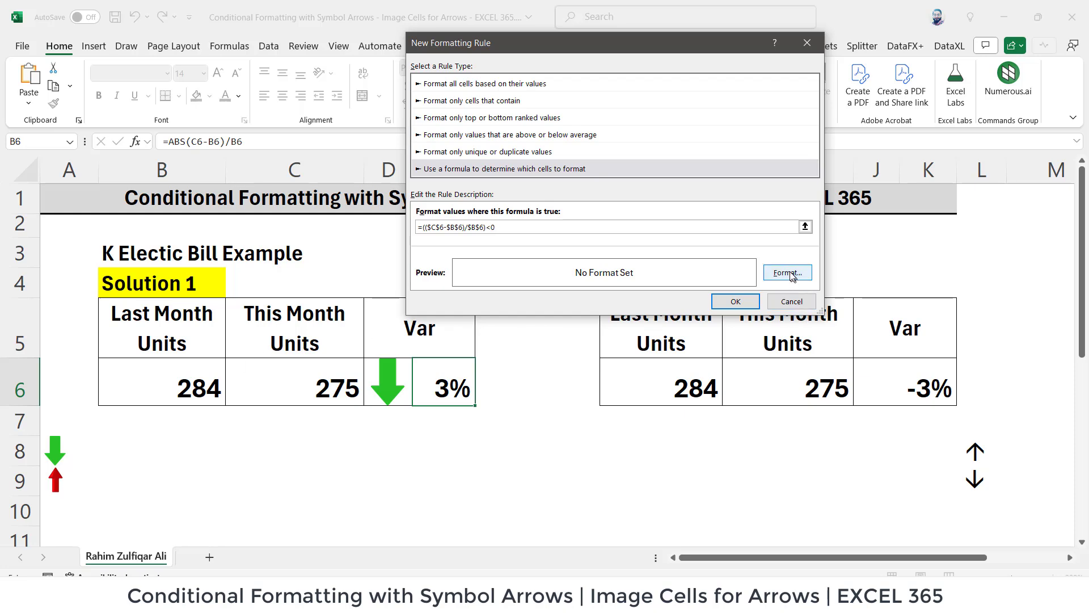
Format the decrease rule with bold green font and save it.
{"action": "left_click", "coordinate": [787, 272]}
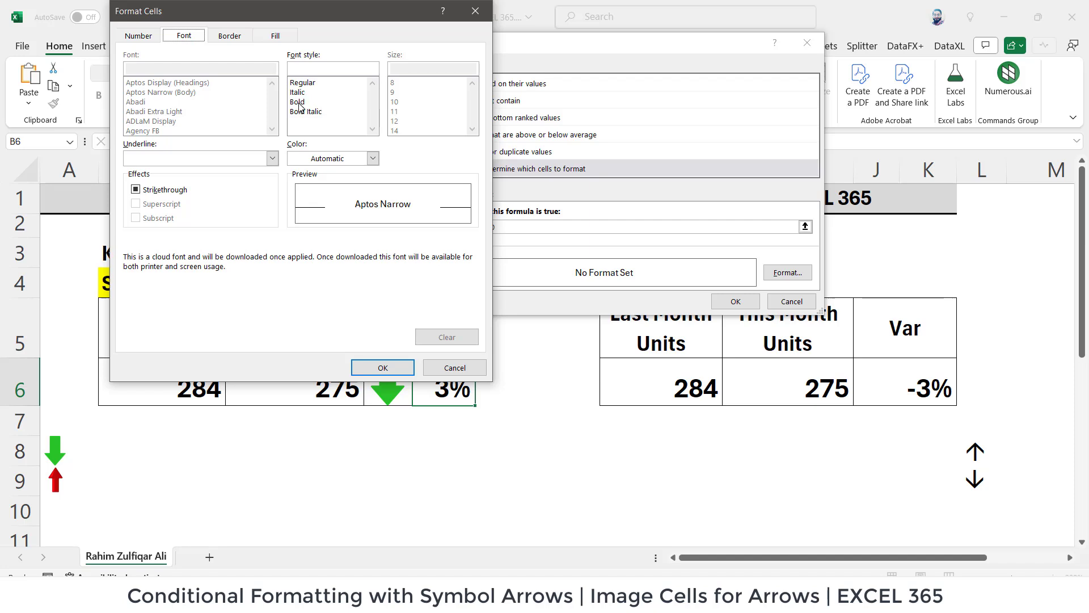
{"action": "left_click", "coordinate": [299, 104]}
{"action": "left_click", "coordinate": [317, 159]}
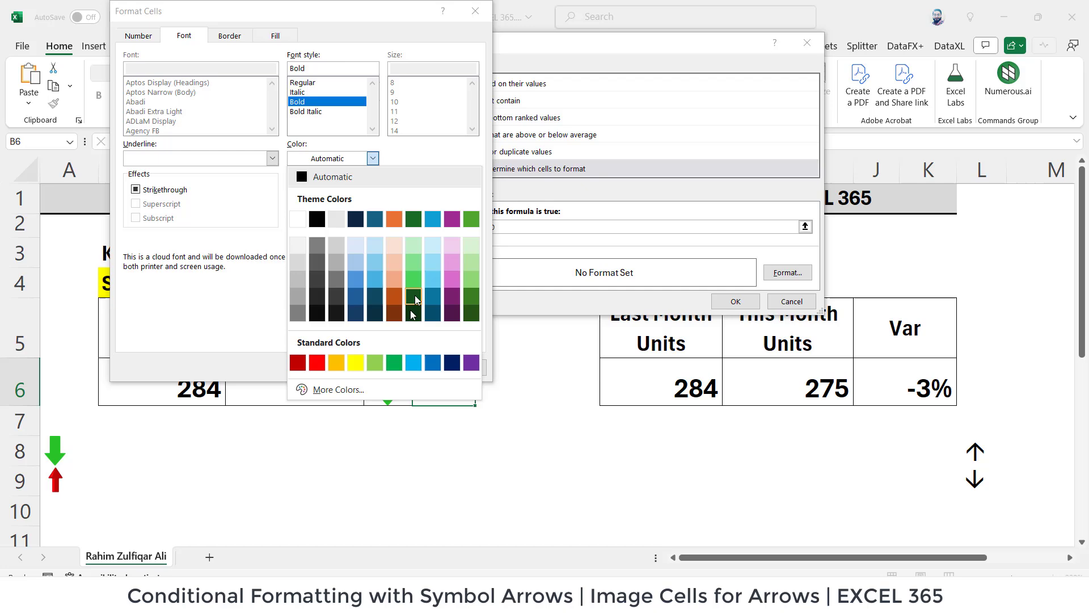
{"action": "left_click", "coordinate": [394, 362]}
{"action": "left_click", "coordinate": [381, 363]}
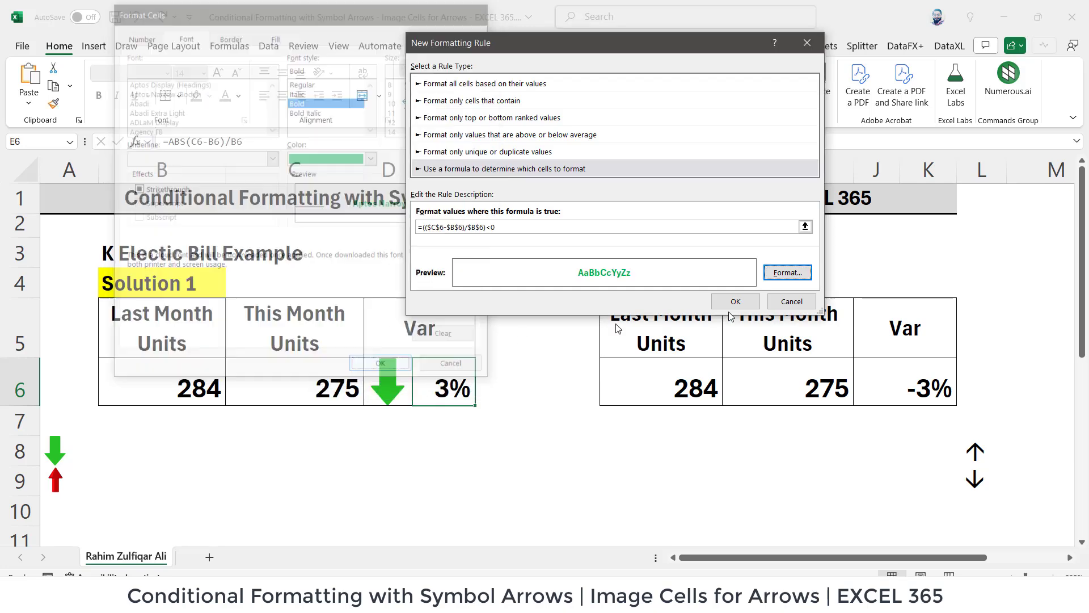
{"action": "left_click", "coordinate": [736, 301]}
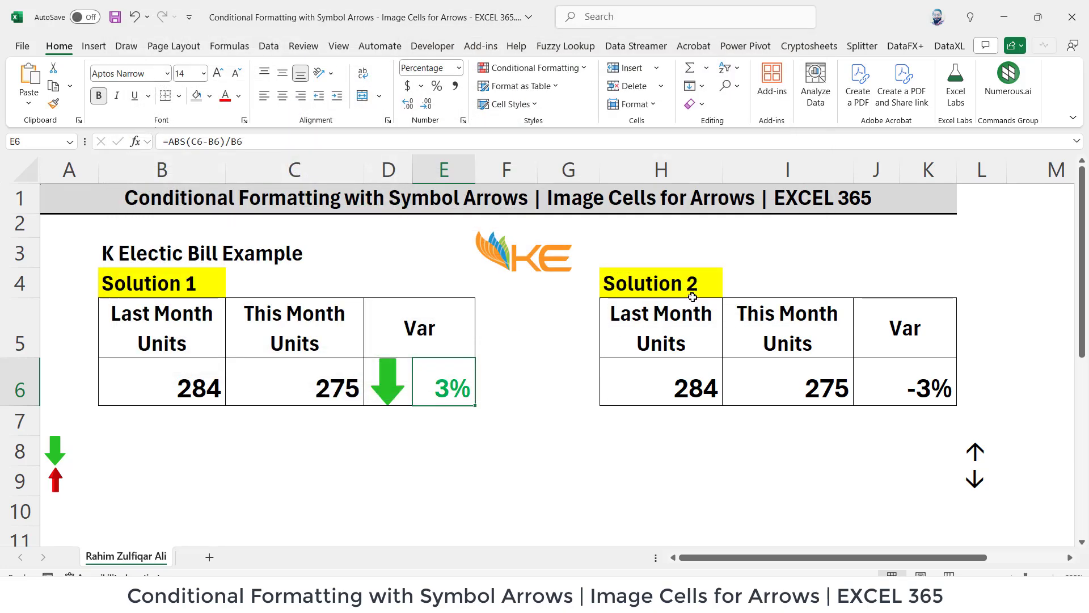
Inspect the IF formula in D6 and the percentage formula in E6.
{"action": "left_click", "coordinate": [451, 430]}
{"action": "left_click", "coordinate": [472, 471]}
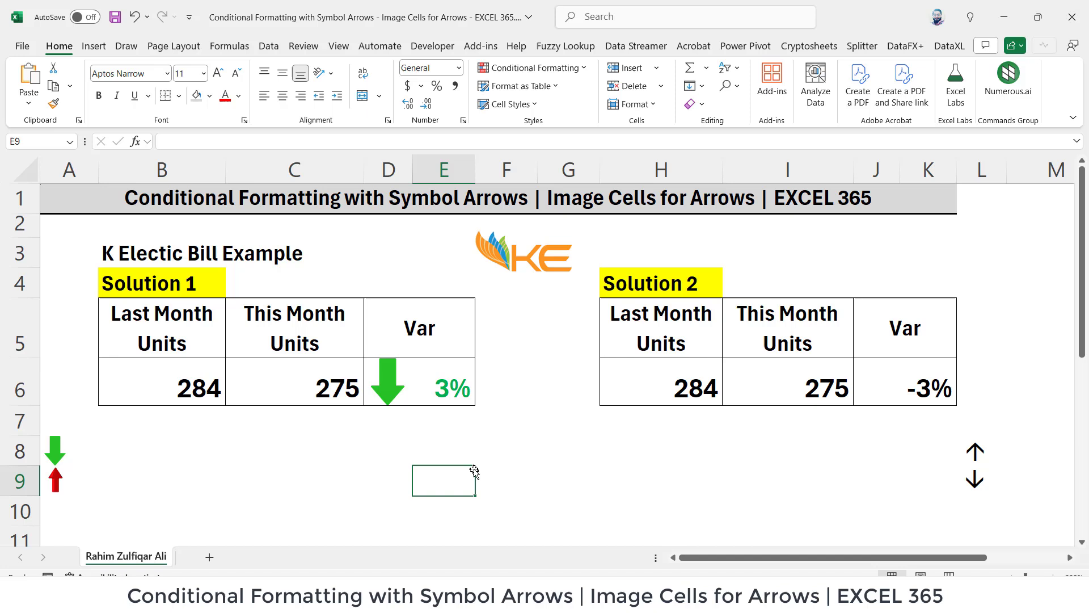
{"action": "left_click", "coordinate": [330, 394]}
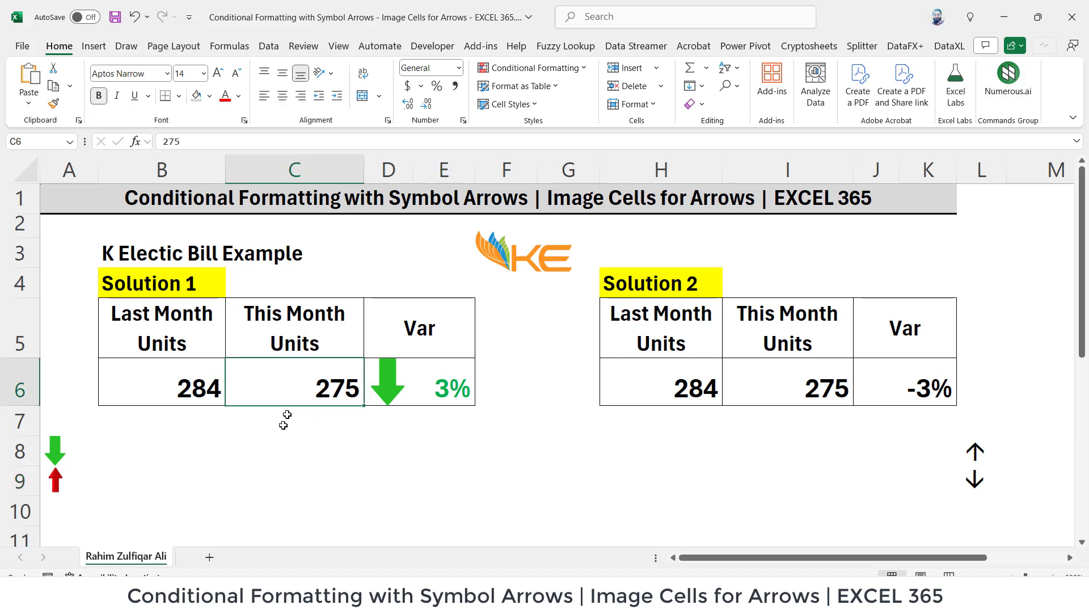
{"action": "left_click", "coordinate": [384, 392]}
{"action": "left_click", "coordinate": [447, 397]}
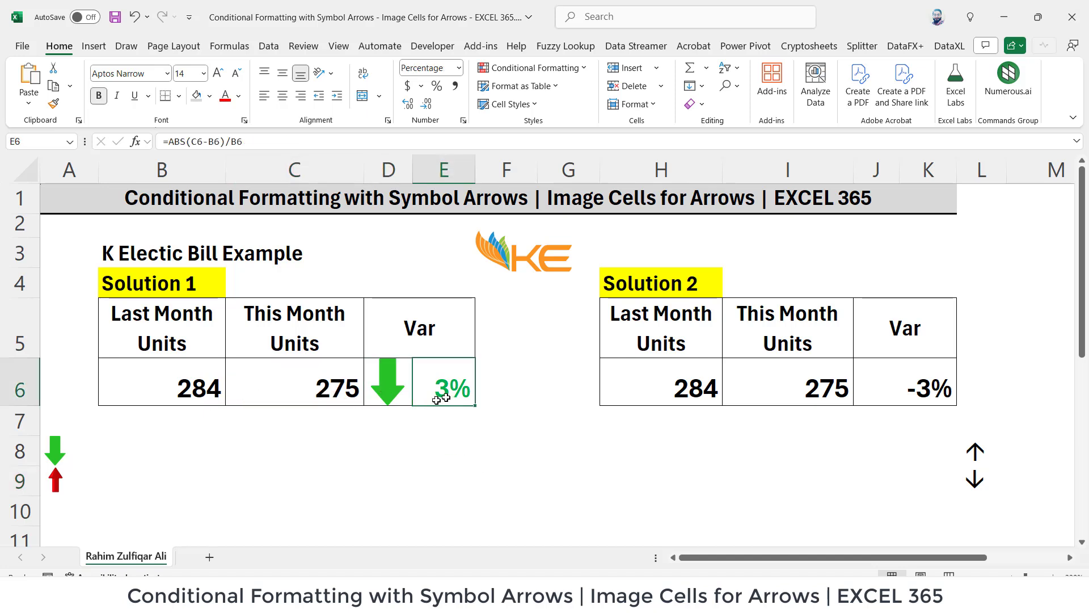
{"action": "left_click", "coordinate": [409, 387]}
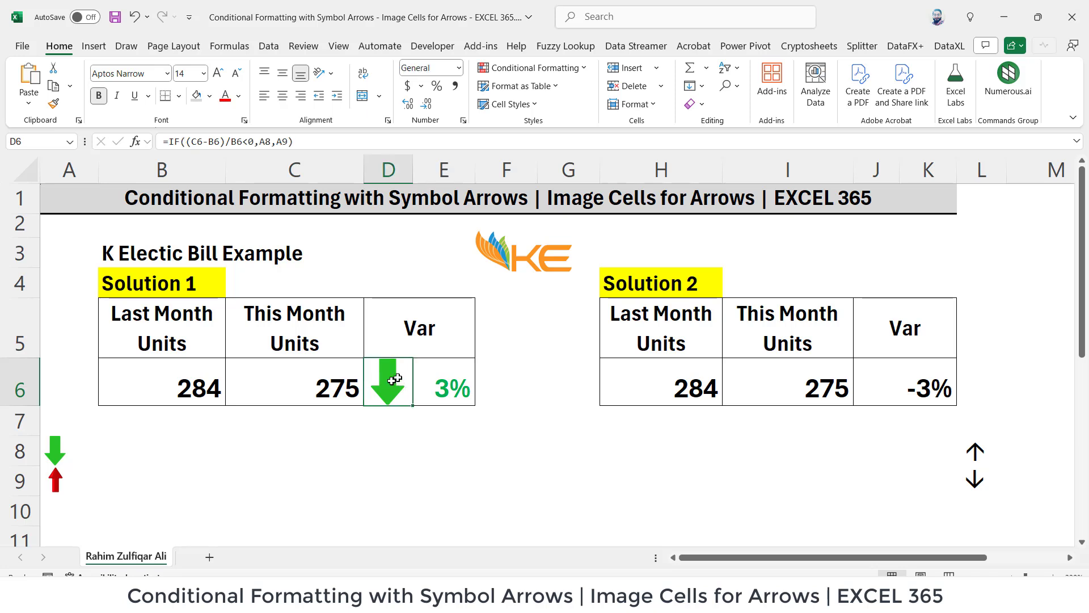
{"action": "left_click", "coordinate": [432, 388]}
{"action": "left_click", "coordinate": [381, 380]}
{"action": "key", "text": "Right"}
{"action": "key", "text": "Left"}
Enter 301 as this month's units in C6 and check the new E6 result.
{"action": "left_click", "coordinate": [321, 390]}
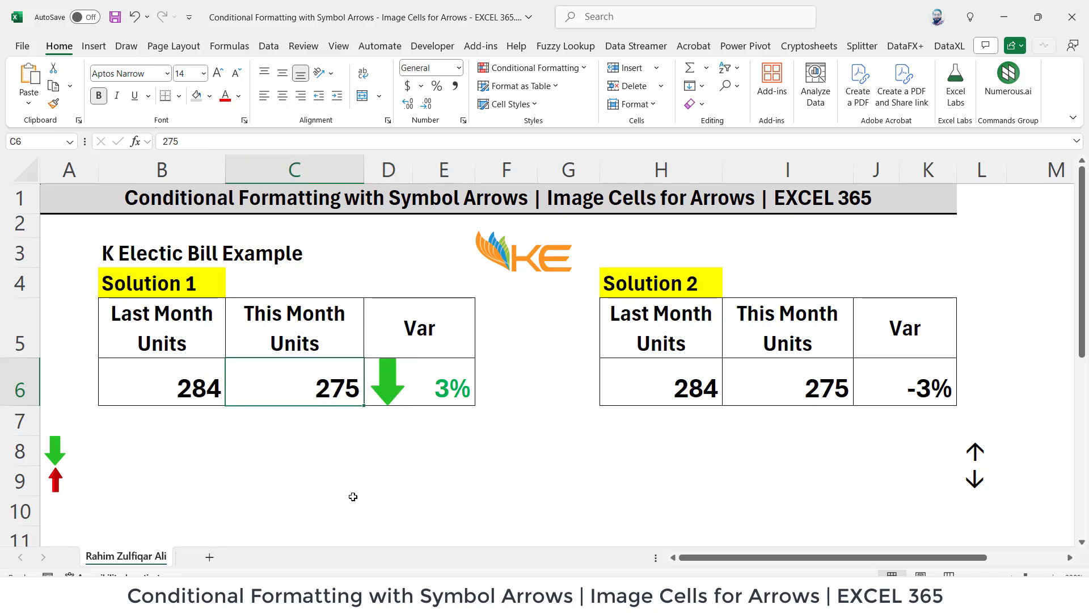
{"action": "type", "text": "301"}
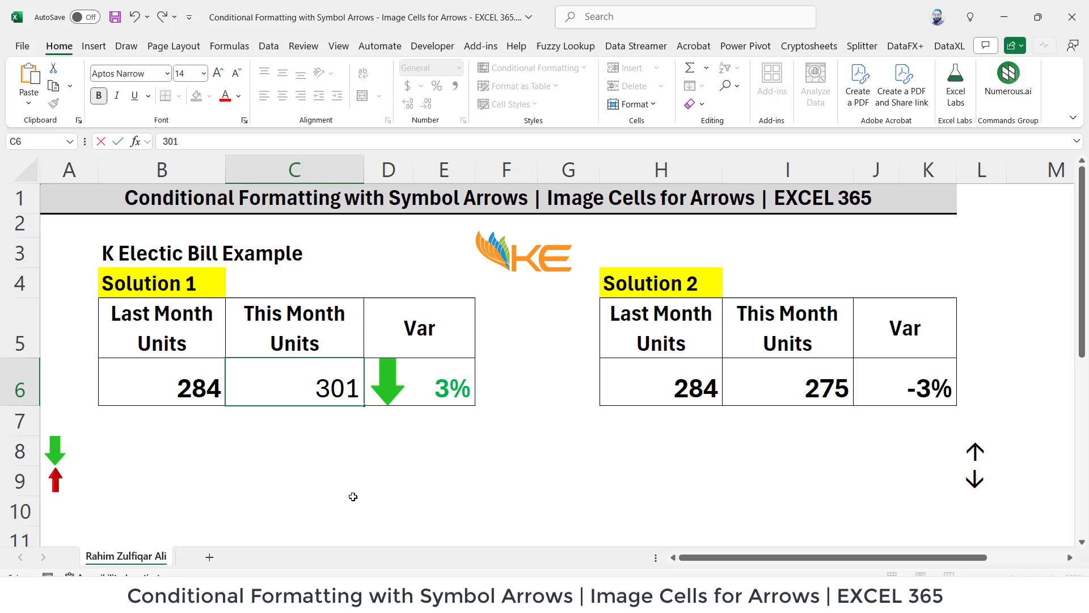
{"action": "key", "text": "Return"}
{"action": "key", "text": "Up"}
{"action": "key", "text": "Right"}
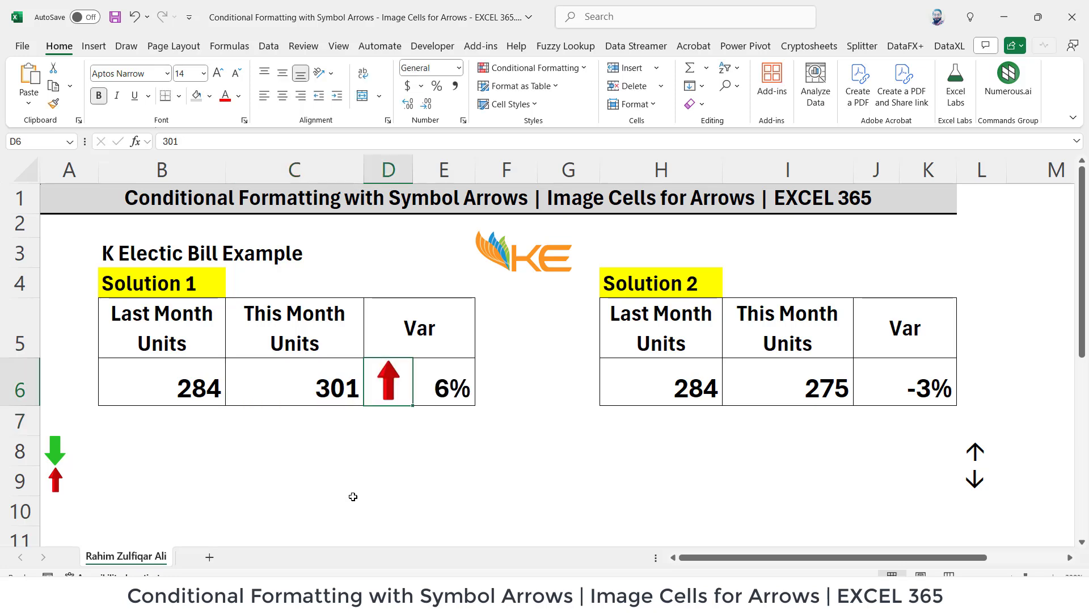
{"action": "key", "text": "Right"}
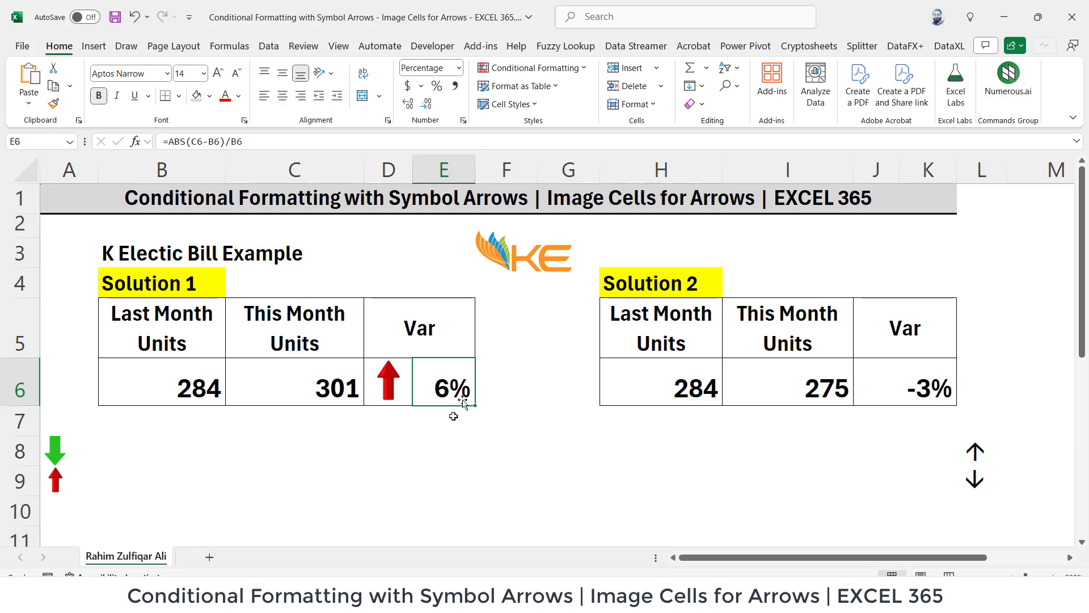
{"action": "left_click", "coordinate": [361, 390]}
{"action": "left_click", "coordinate": [465, 384]}
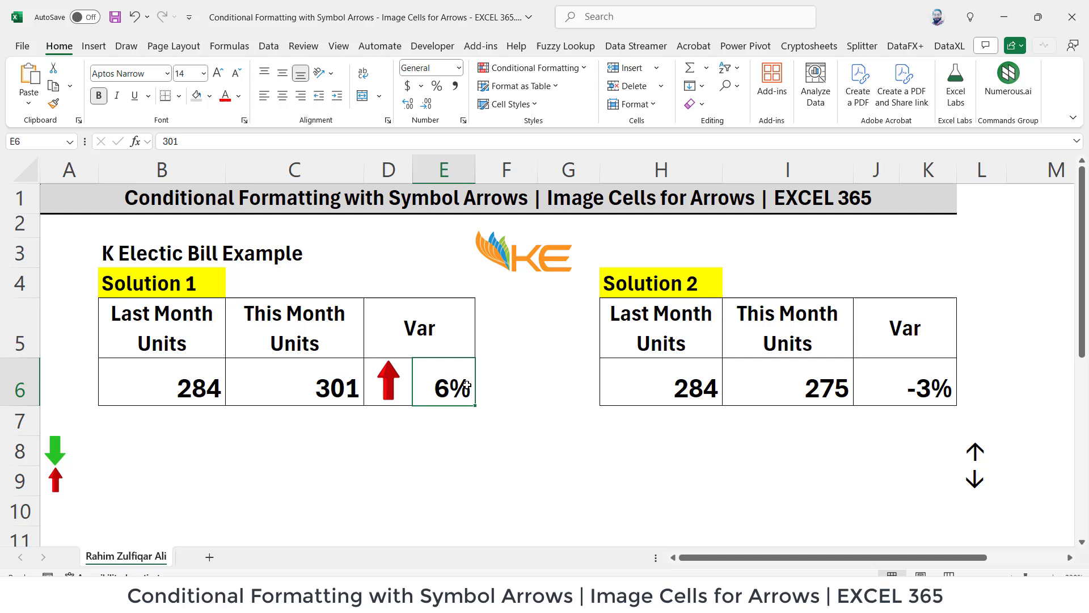
{"action": "double_click", "coordinate": [454, 385]}
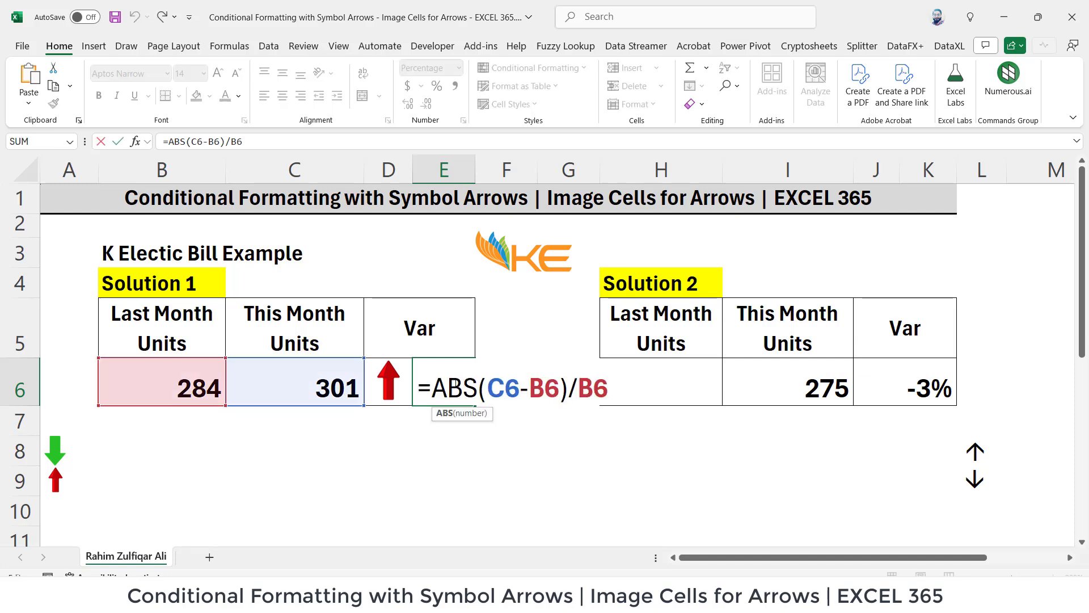
{"action": "key", "text": "Escape"}
Create a second formula rule =(($C$6-$B$6)/$B$6)>0 for the Var percentage.
{"action": "left_click", "coordinate": [533, 68]}
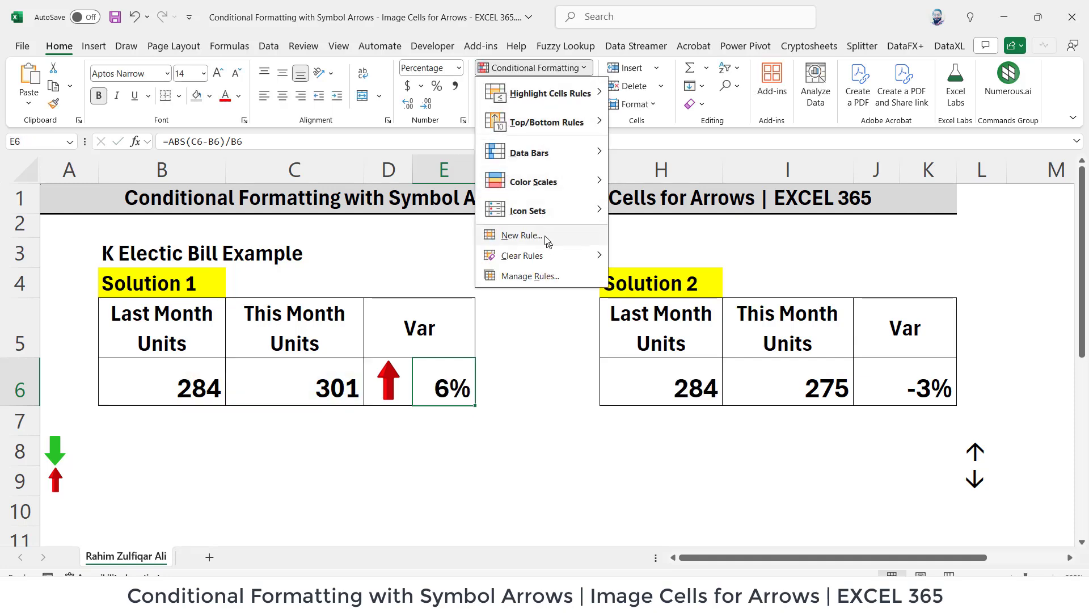
{"action": "left_click", "coordinate": [522, 235]}
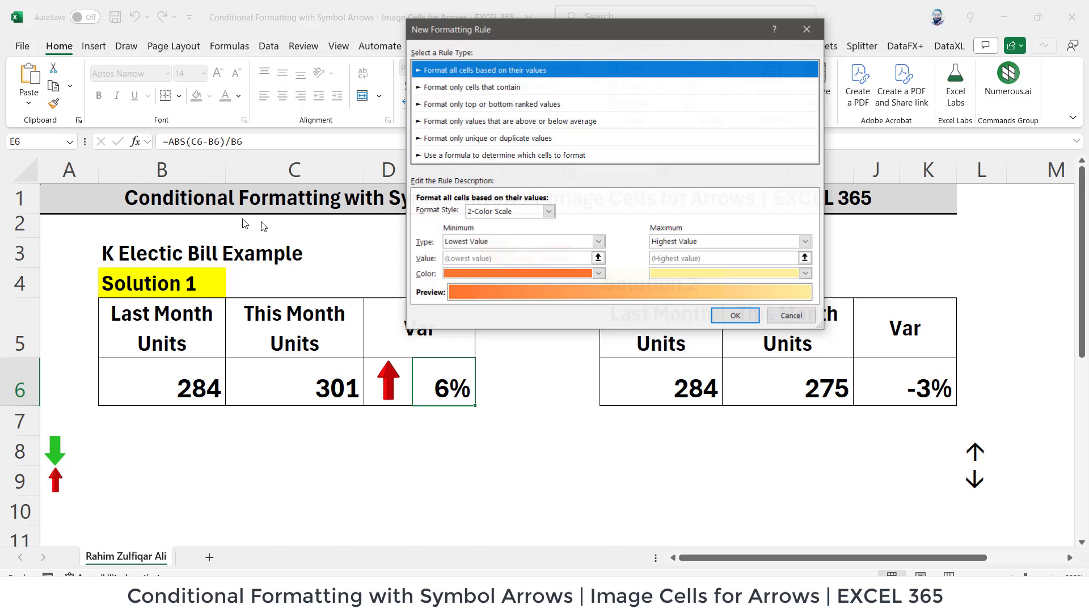
{"action": "left_click", "coordinate": [427, 157]}
{"action": "left_click", "coordinate": [455, 211]}
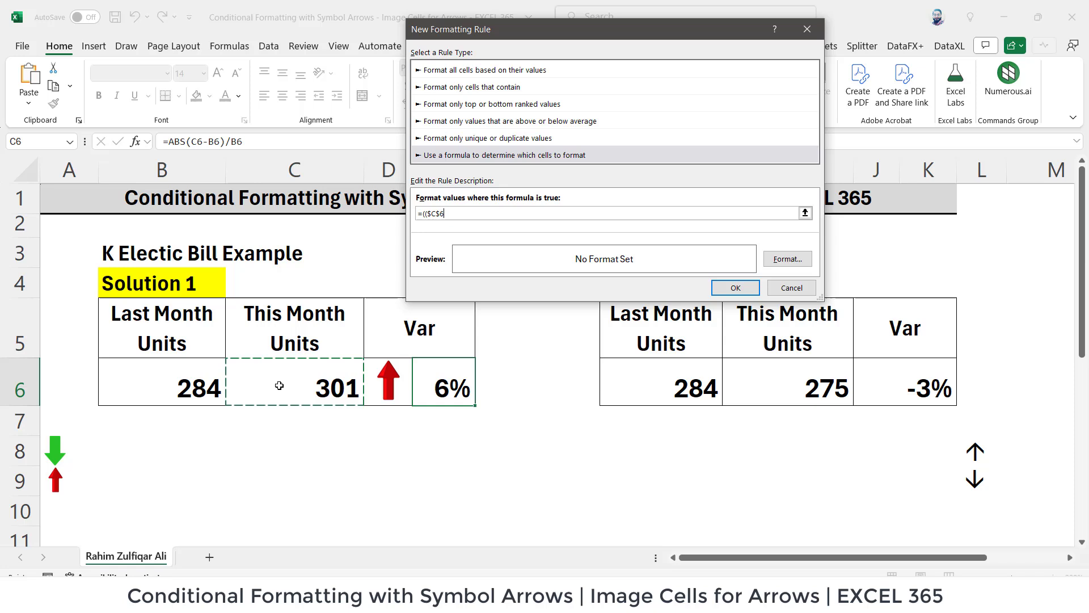
{"action": "type", "text": "0"}
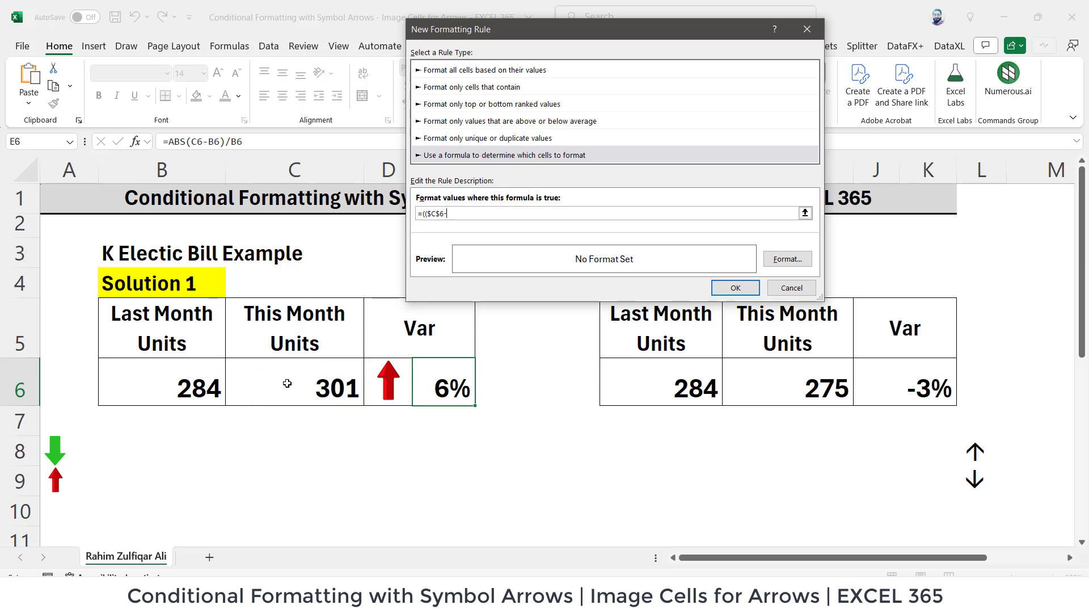
{"action": "left_click", "coordinate": [153, 380]}
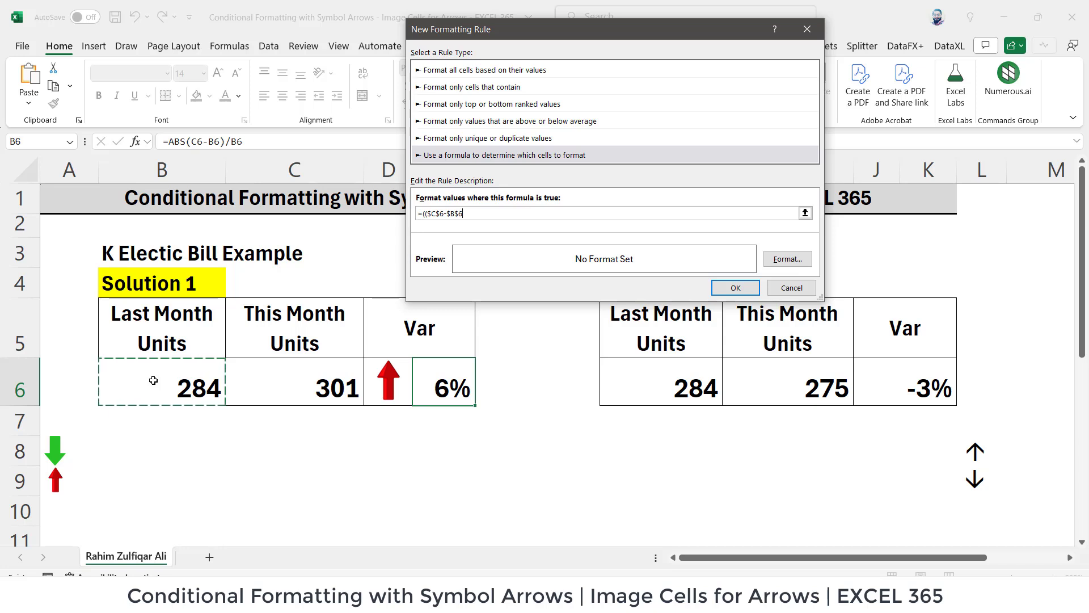
{"action": "type", "text": ")/"}
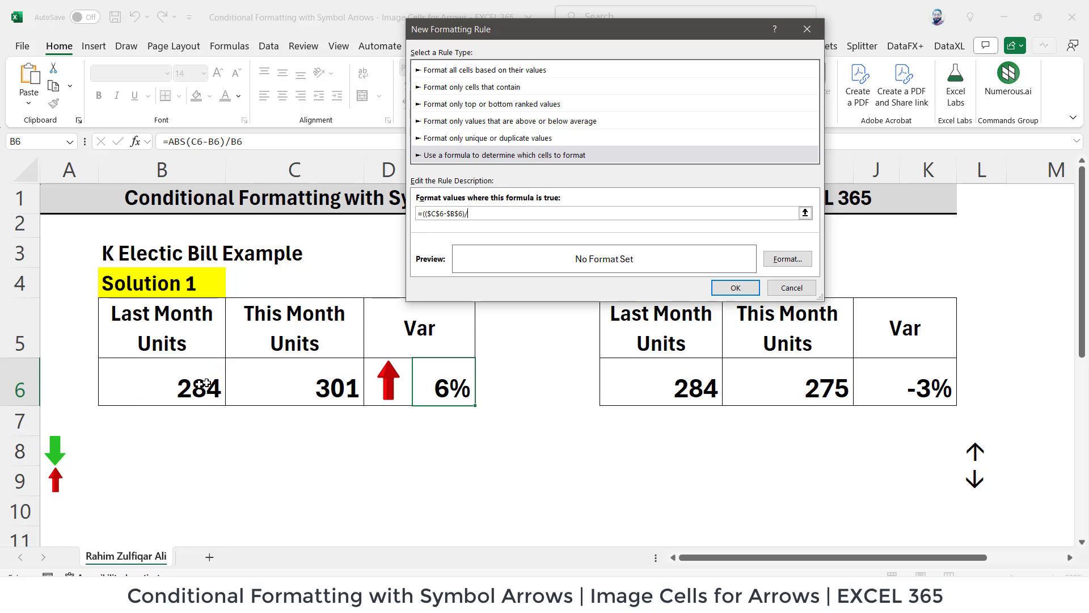
{"action": "left_click", "coordinate": [176, 384]}
{"action": "type", "text": ")"}
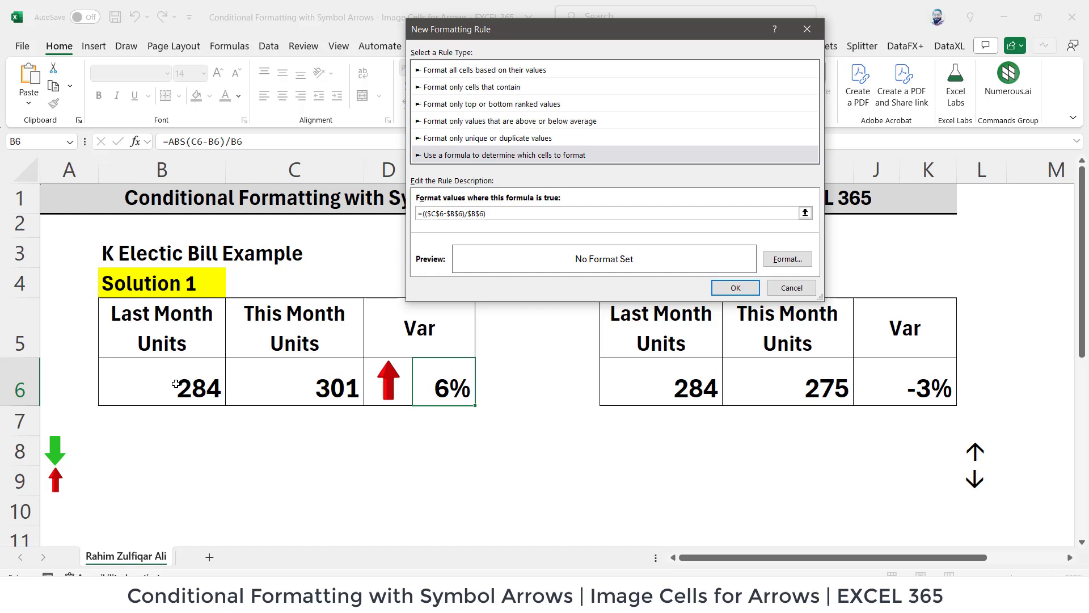
{"action": "type", "text": ">"}
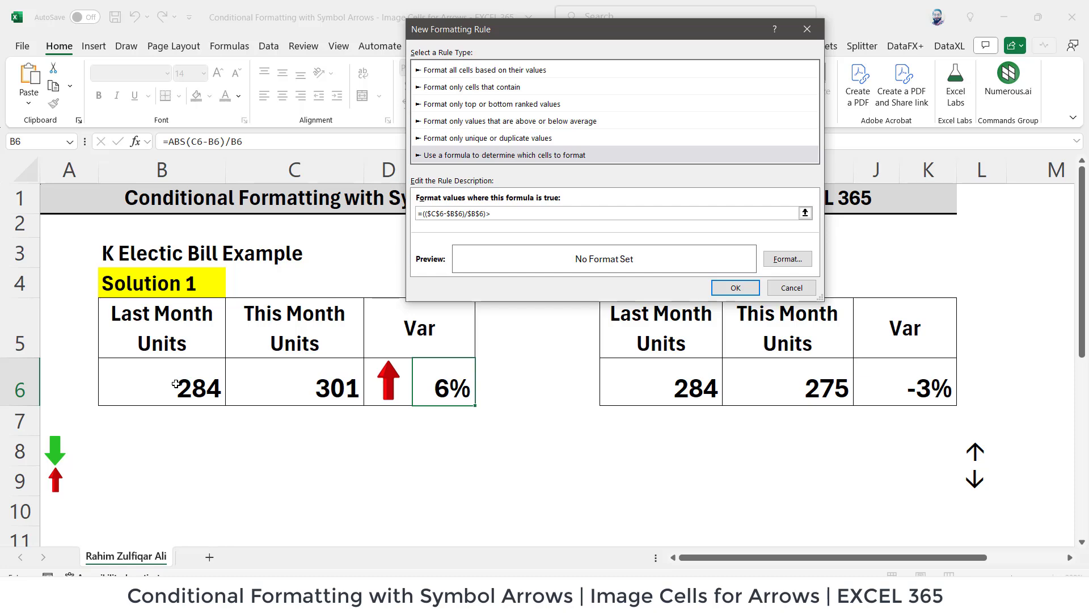
{"action": "type", "text": "0"}
Format the increase rule with bold dark red font and save it.
{"action": "left_click", "coordinate": [787, 258]}
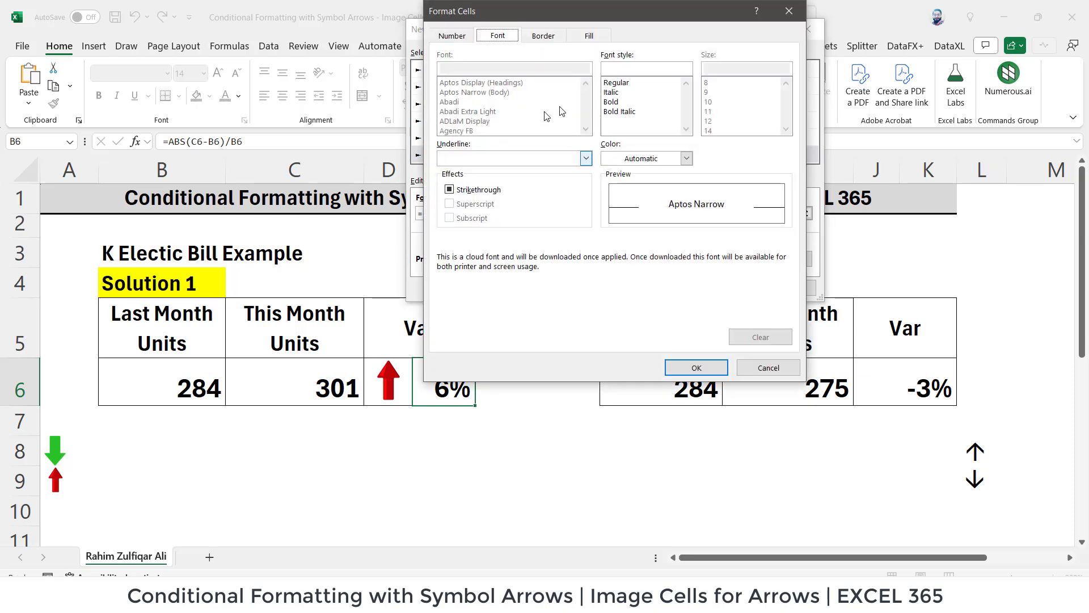
{"action": "left_click", "coordinate": [611, 102]}
{"action": "left_click", "coordinate": [652, 158]}
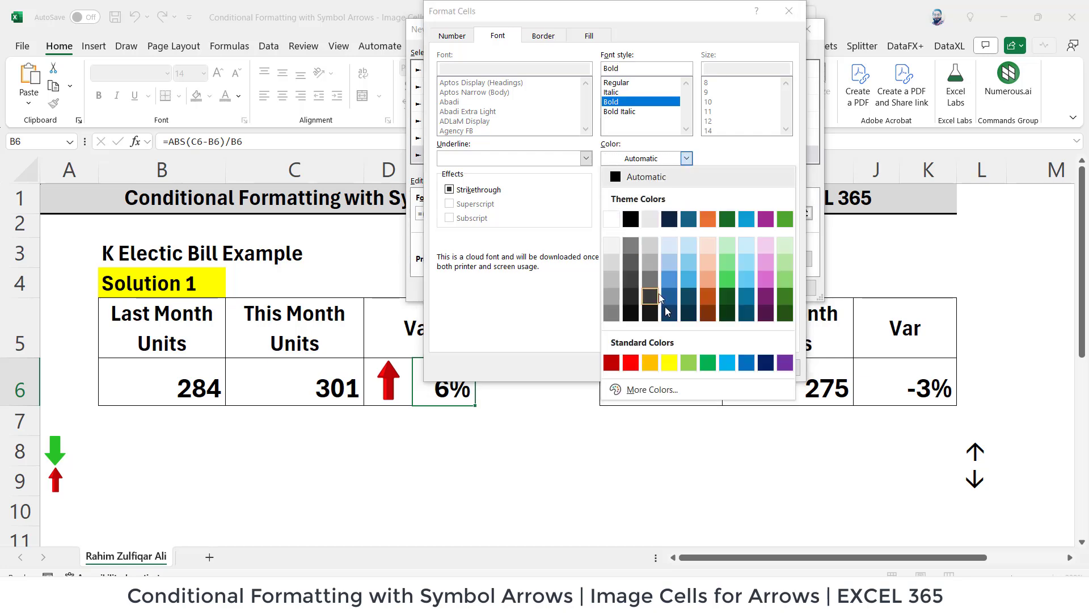
{"action": "left_click", "coordinate": [612, 362]}
{"action": "left_click", "coordinate": [696, 365]}
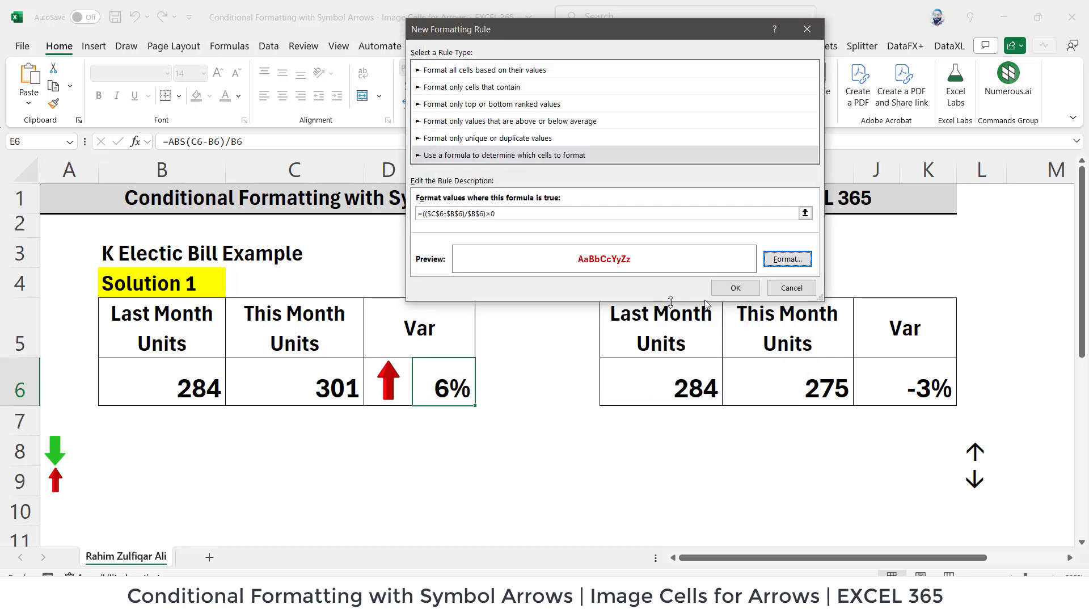
{"action": "left_click", "coordinate": [732, 287]}
{"action": "left_click", "coordinate": [400, 433]}
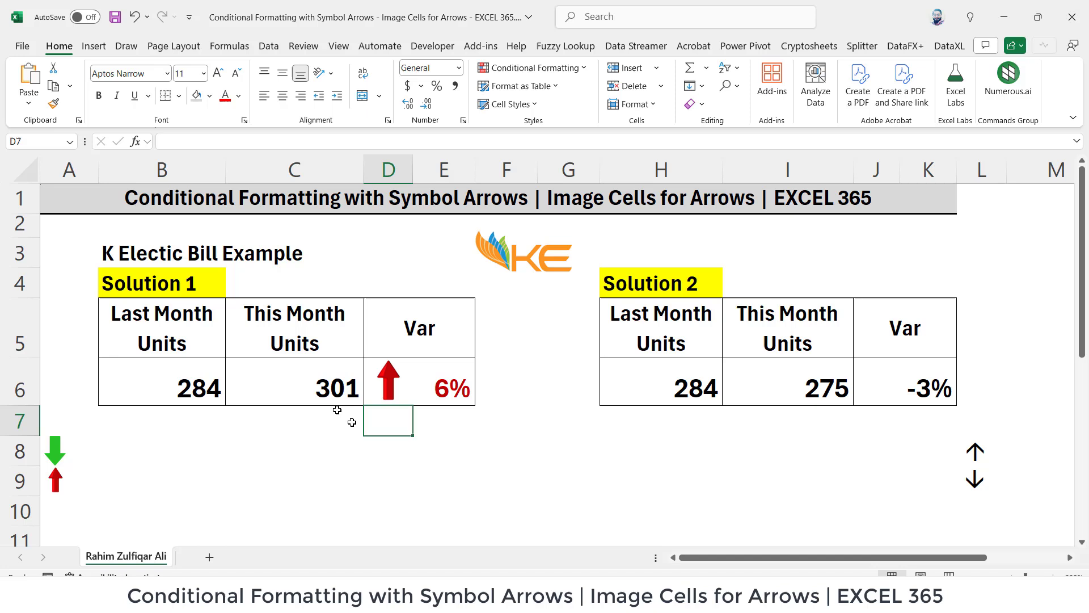
Enter 275 in Solution 1's C6 and check the arrow in D6 and percentage in E6.
{"action": "left_click", "coordinate": [336, 397]}
{"action": "type", "text": "275"}
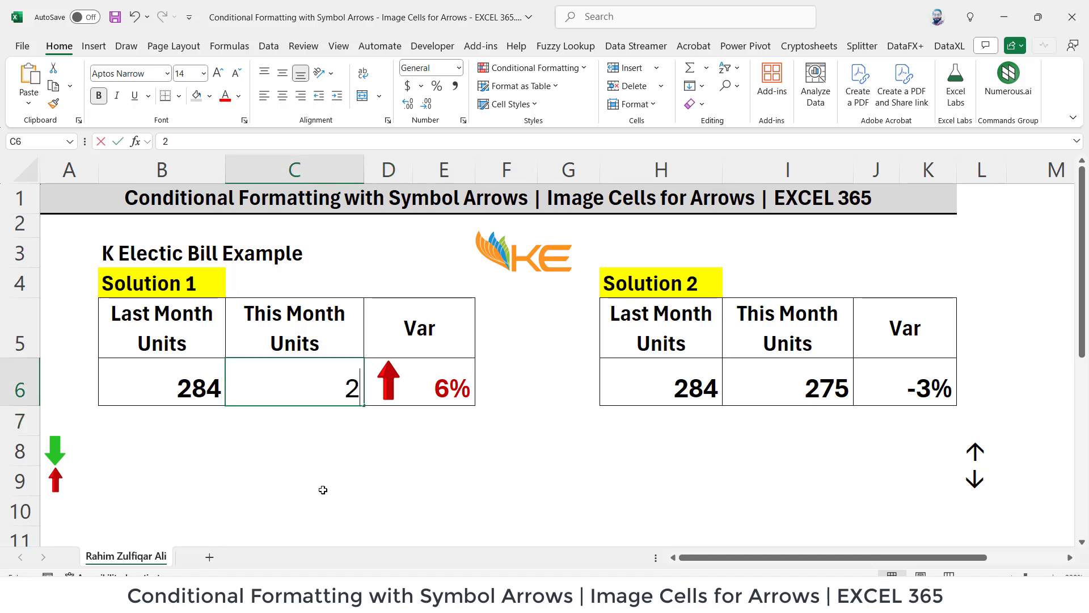
{"action": "key", "text": "Return"}
{"action": "key", "text": "Up"}
{"action": "key", "text": "Right"}
{"action": "key", "text": "Right"}
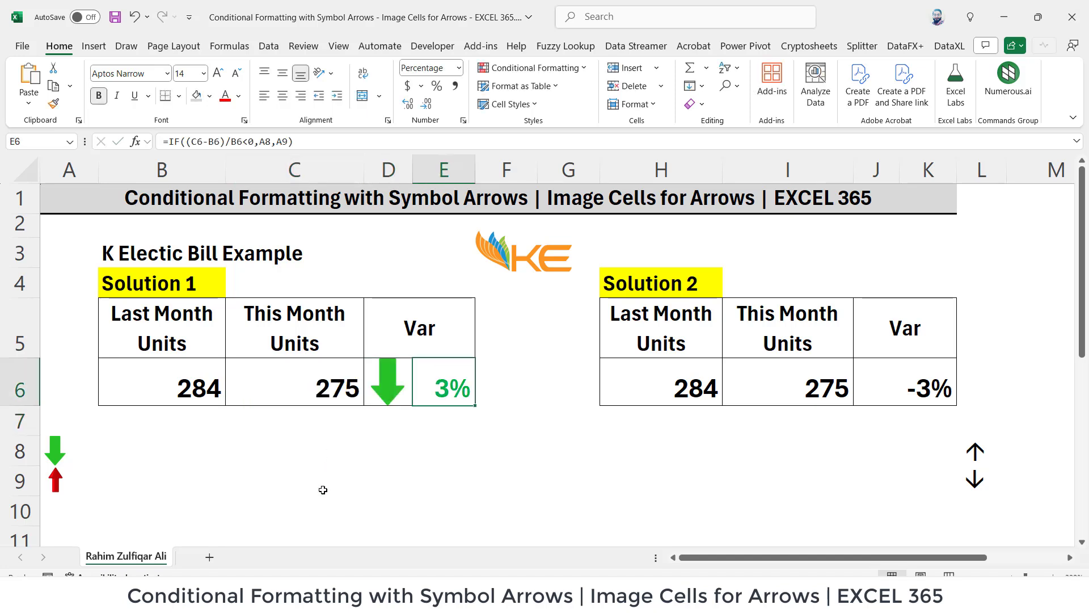
{"action": "key", "text": "Left"}
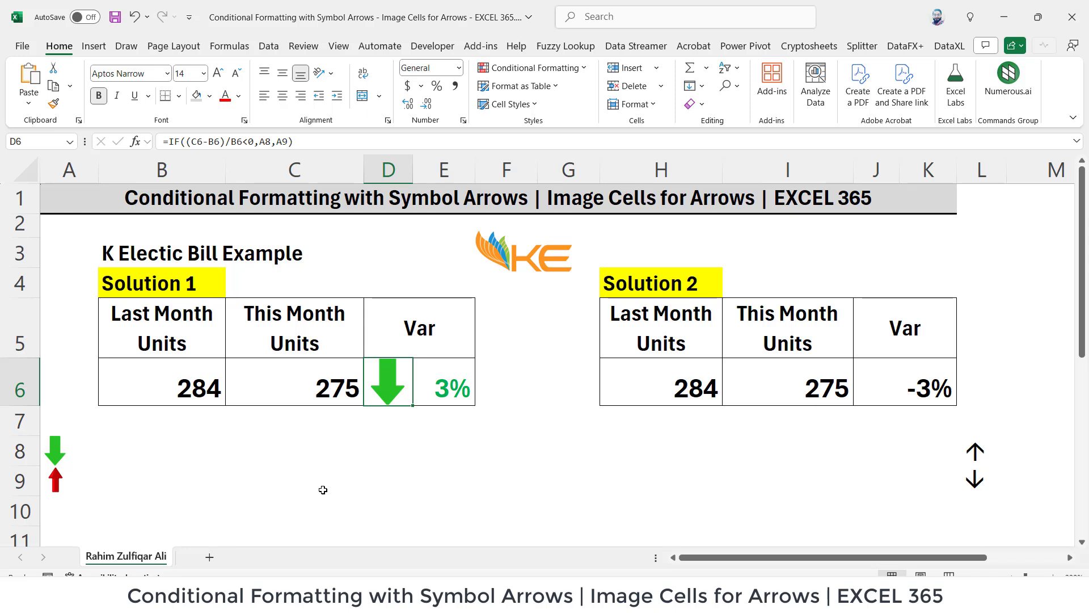
{"action": "key", "text": "Right"}
{"action": "key", "text": "Left"}
{"action": "key", "text": "Left"}
Change C6 to 301 and verify D6 shows a red up arrow beside 6% in E6.
{"action": "type", "text": "301"}
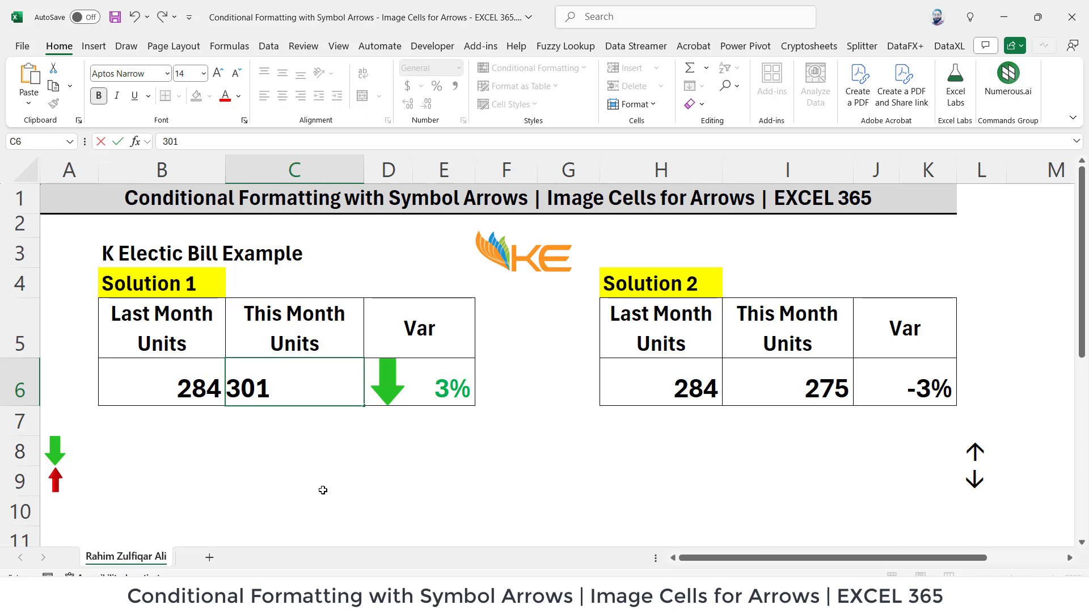
{"action": "key", "text": "Return"}
{"action": "key", "text": "Up"}
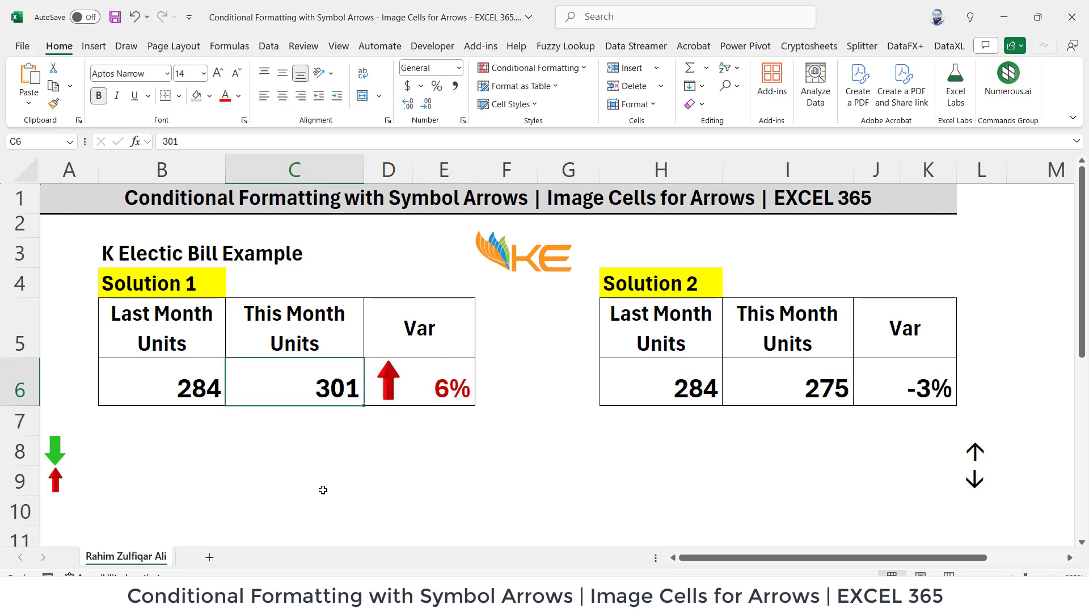
{"action": "key", "text": "Right"}
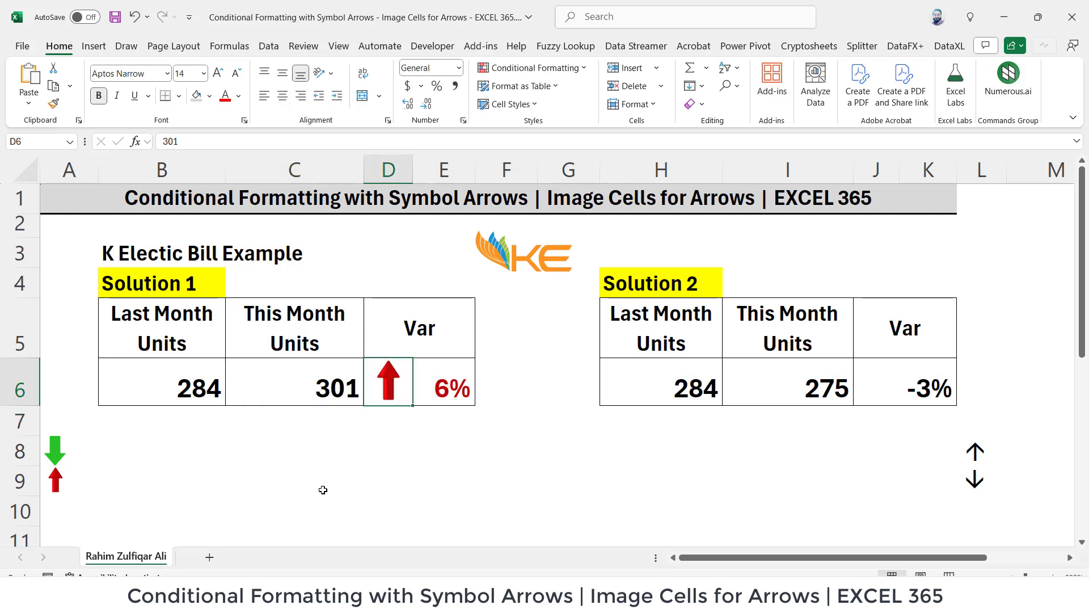
{"action": "key", "text": "Right"}
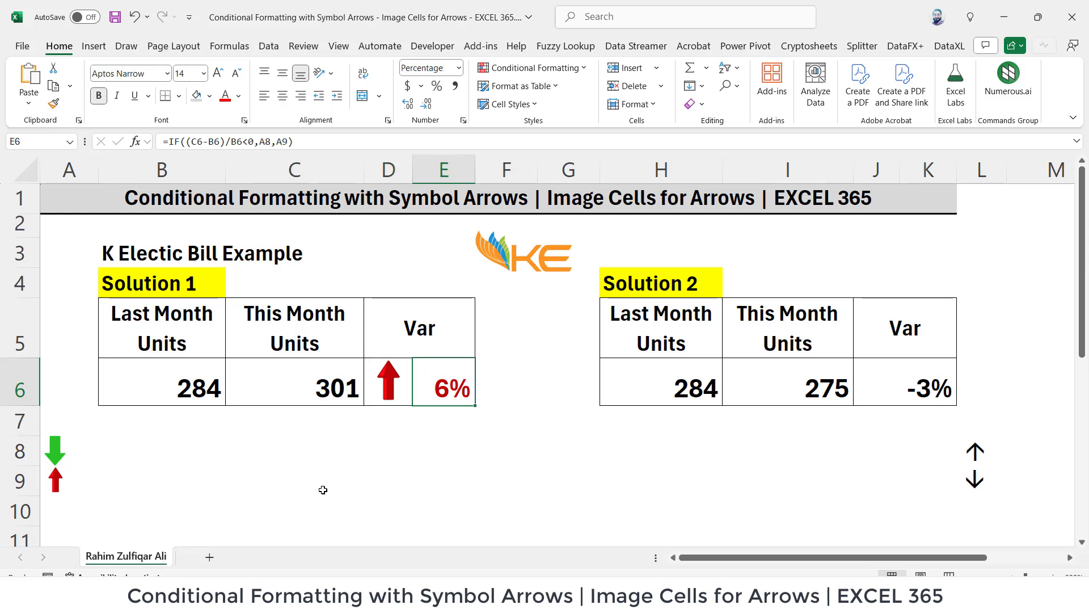
{"action": "key", "text": "Left"}
{"action": "key", "text": "Left"}
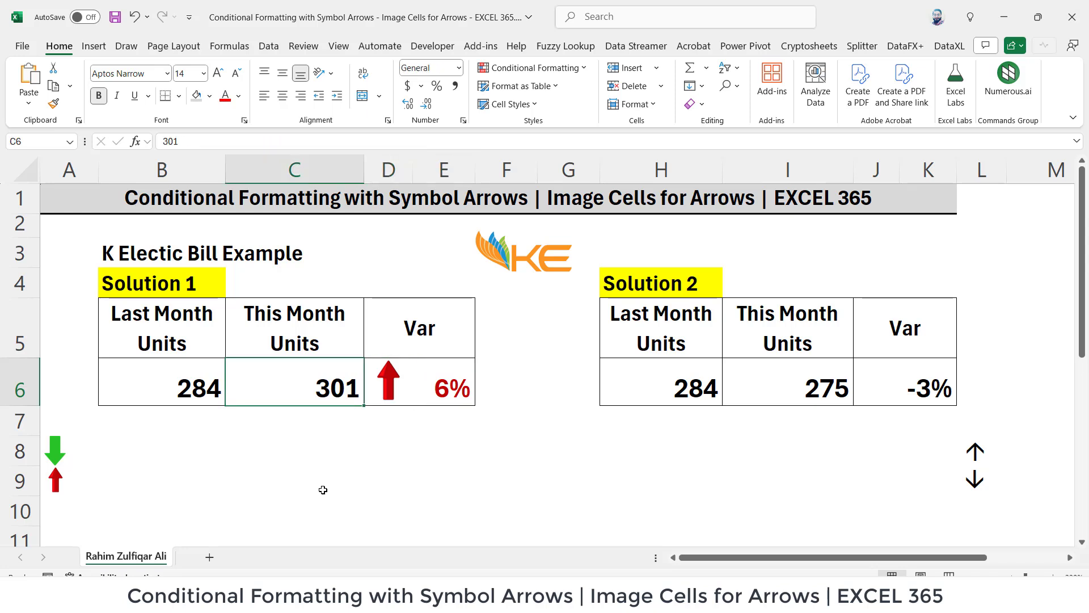
{"action": "key", "text": "Left"}
{"action": "key", "text": "Right"}
{"action": "key", "text": "Right"}
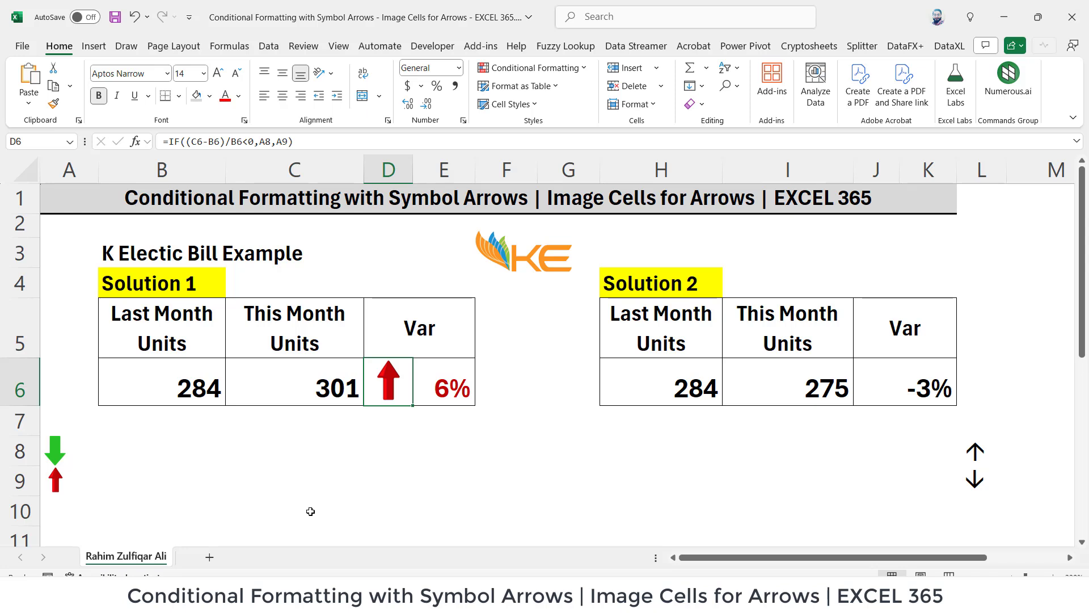
{"action": "left_click", "coordinate": [567, 68]}
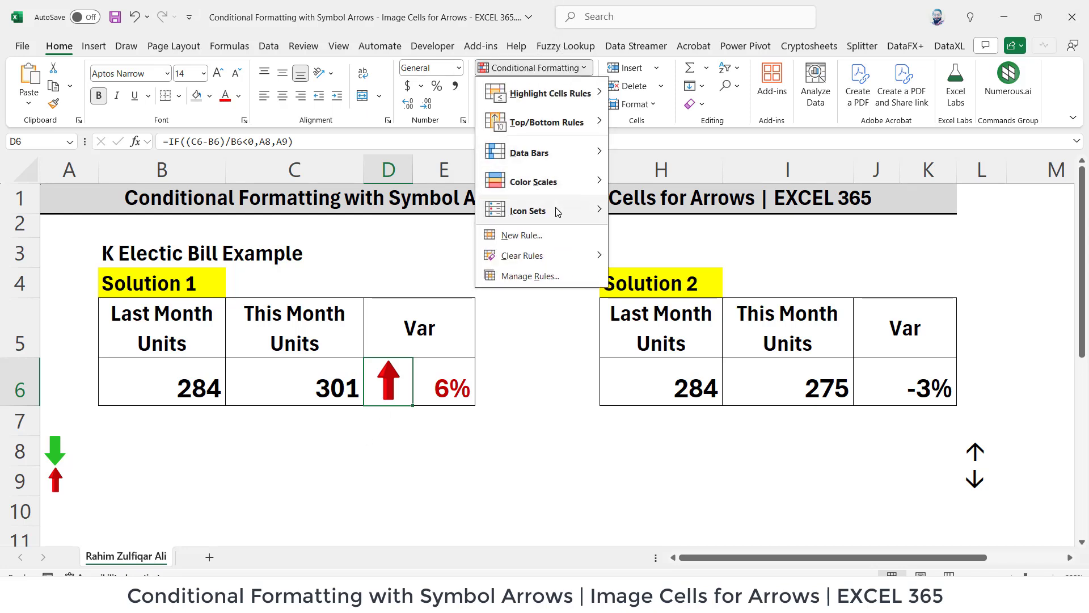
{"action": "left_click", "coordinate": [452, 451]}
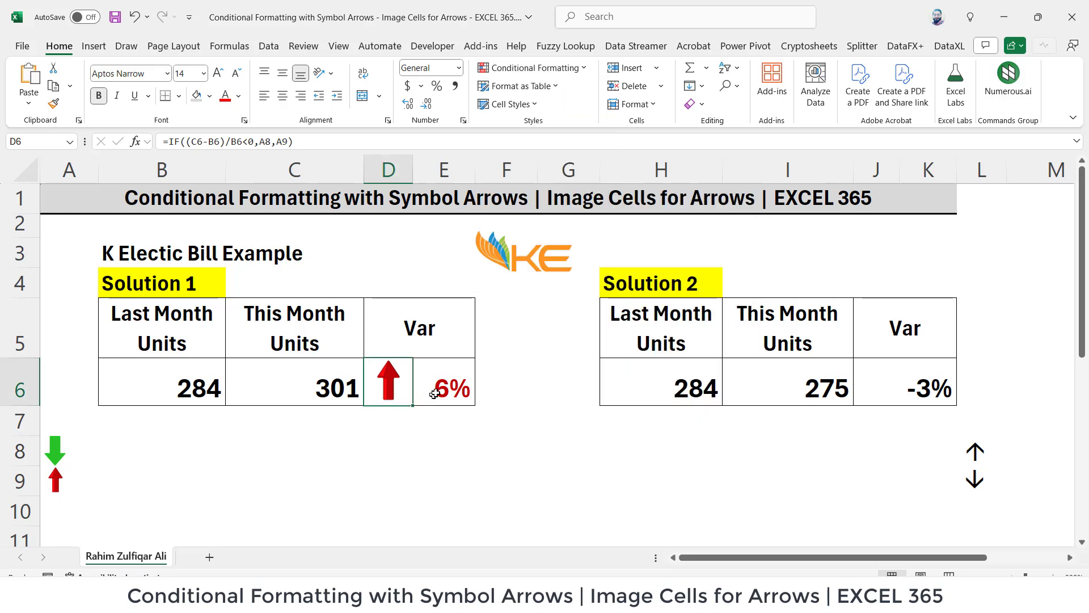
{"action": "left_click", "coordinate": [434, 394]}
Look up the Wingdings up and down arrow codes (down is 226) without inserting a symbol.
{"action": "left_click", "coordinate": [706, 433]}
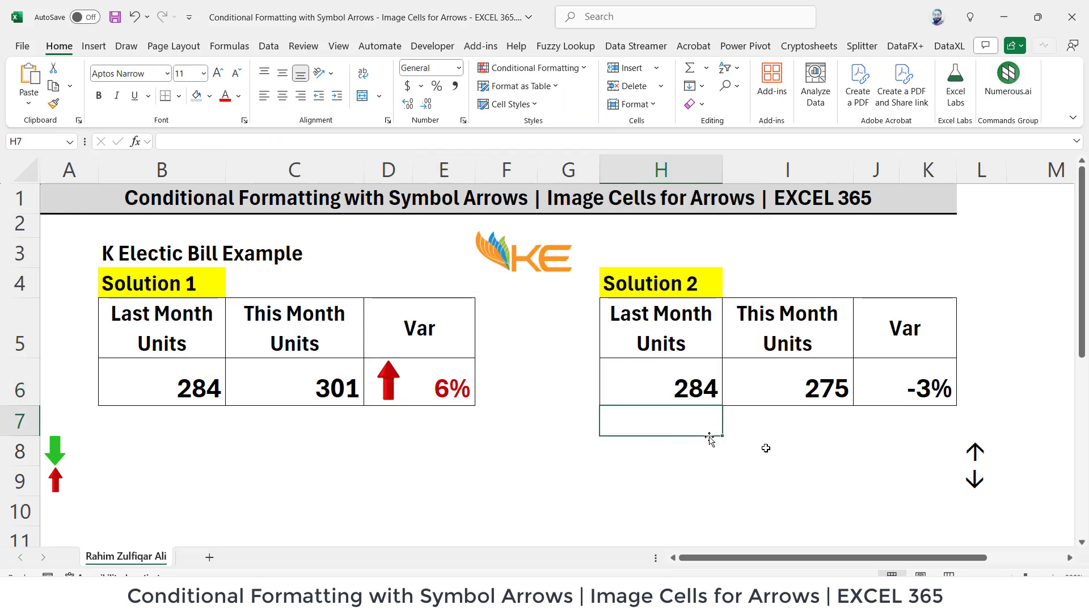
{"action": "left_click", "coordinate": [871, 389]}
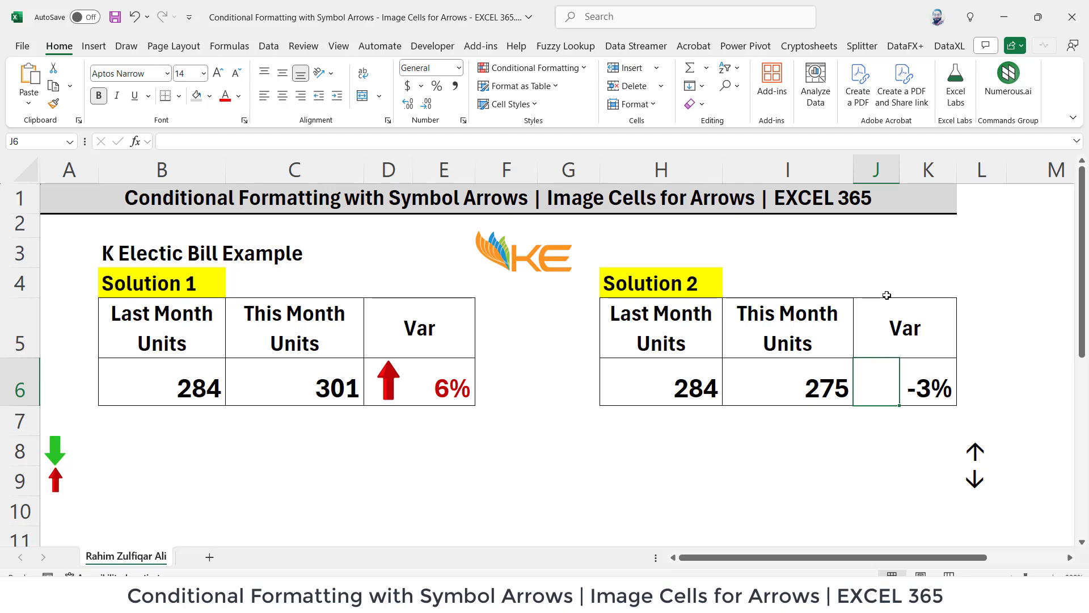
{"action": "left_click", "coordinate": [93, 46]}
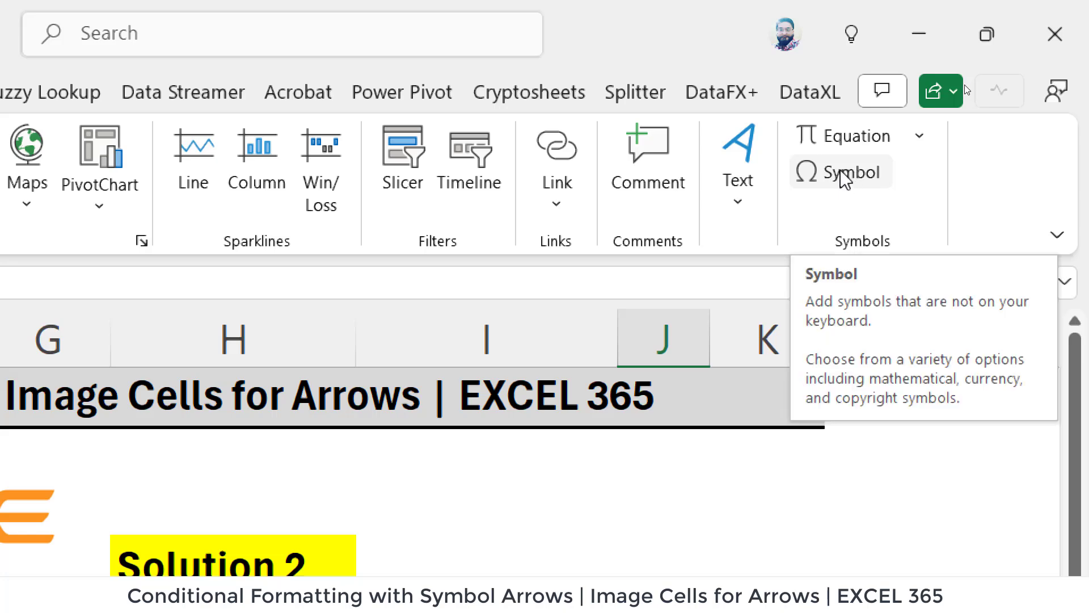
{"action": "left_click", "coordinate": [841, 178]}
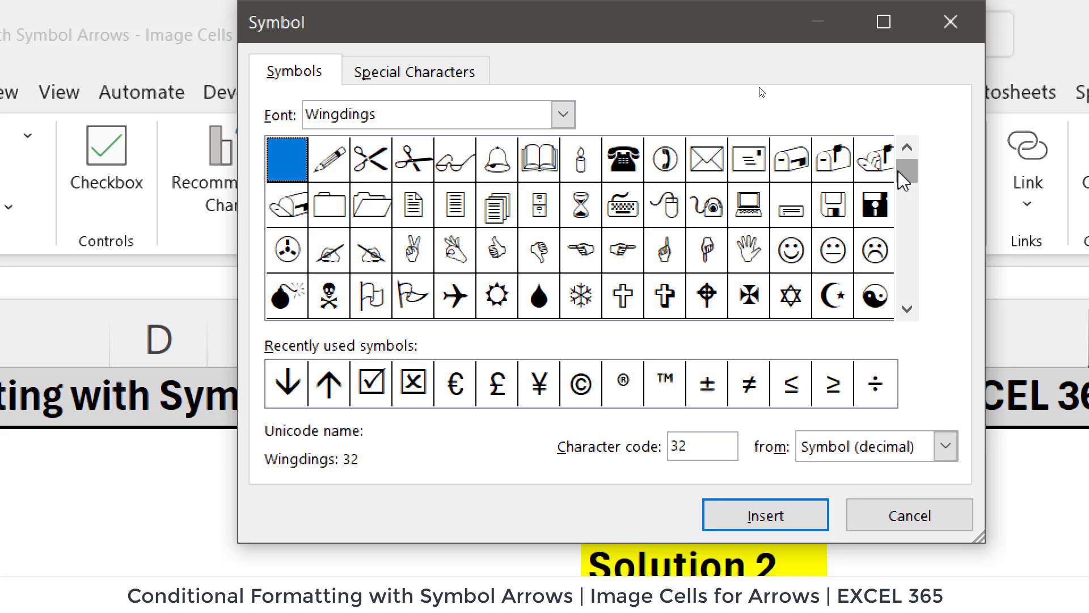
{"action": "left_click_drag", "start_coordinate": [902, 173], "coordinate": [906, 329]}
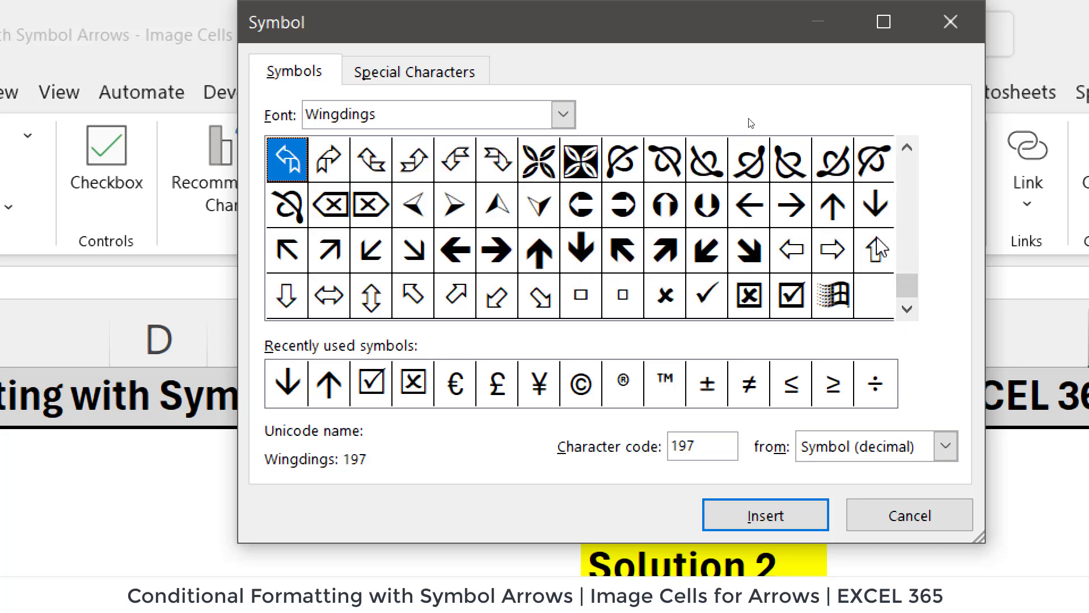
{"action": "left_click", "coordinate": [835, 213]}
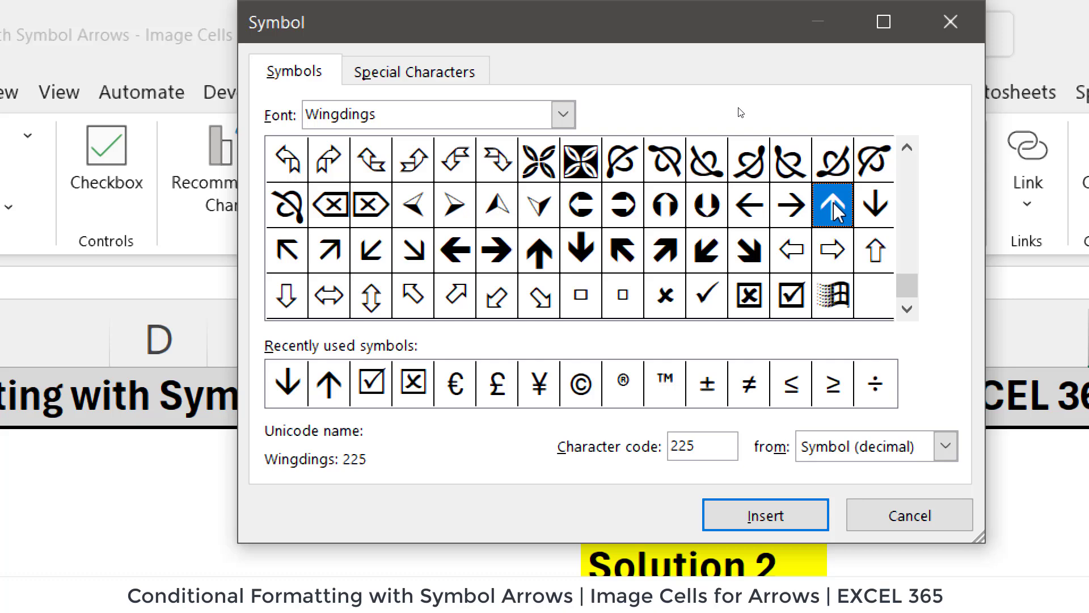
{"action": "left_click", "coordinate": [874, 222]}
{"action": "left_click", "coordinate": [937, 514]}
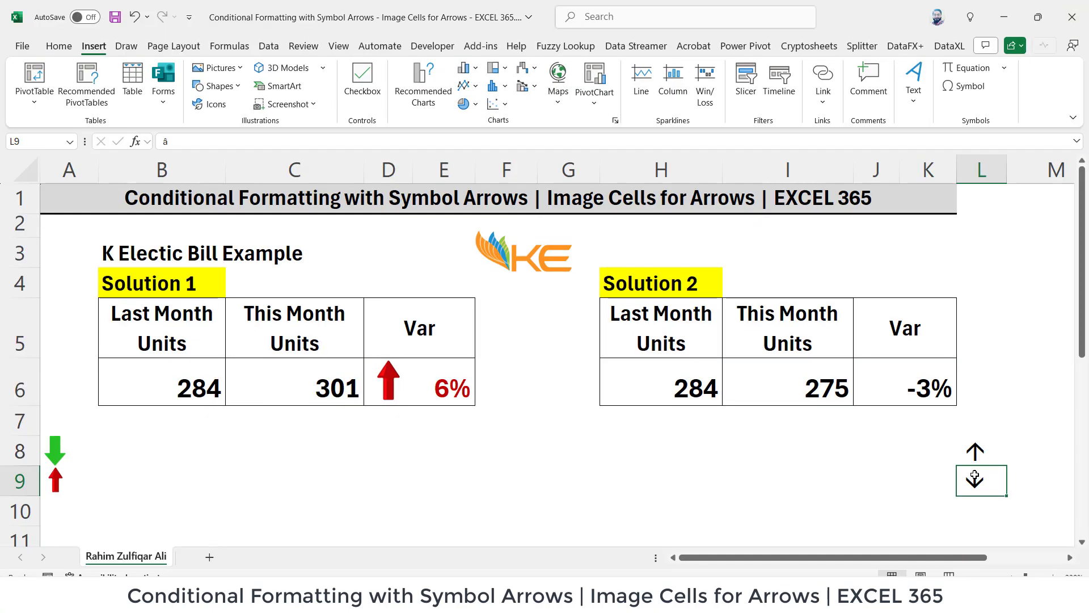
Start an IF formula in J6 with the condition K6<0.
{"action": "left_click", "coordinate": [663, 290]}
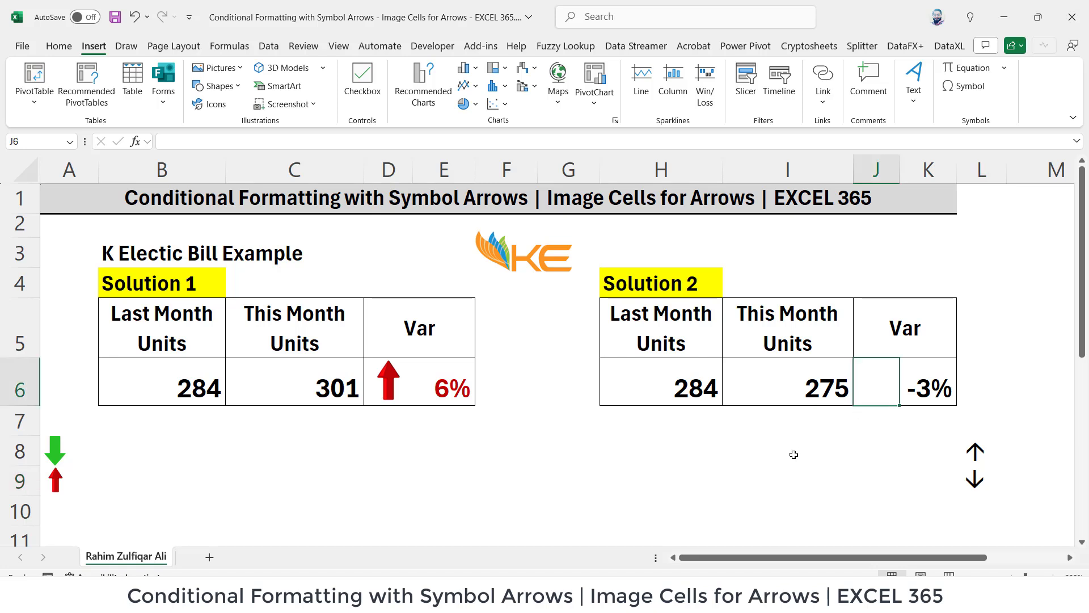
{"action": "type", "text": "=if"}
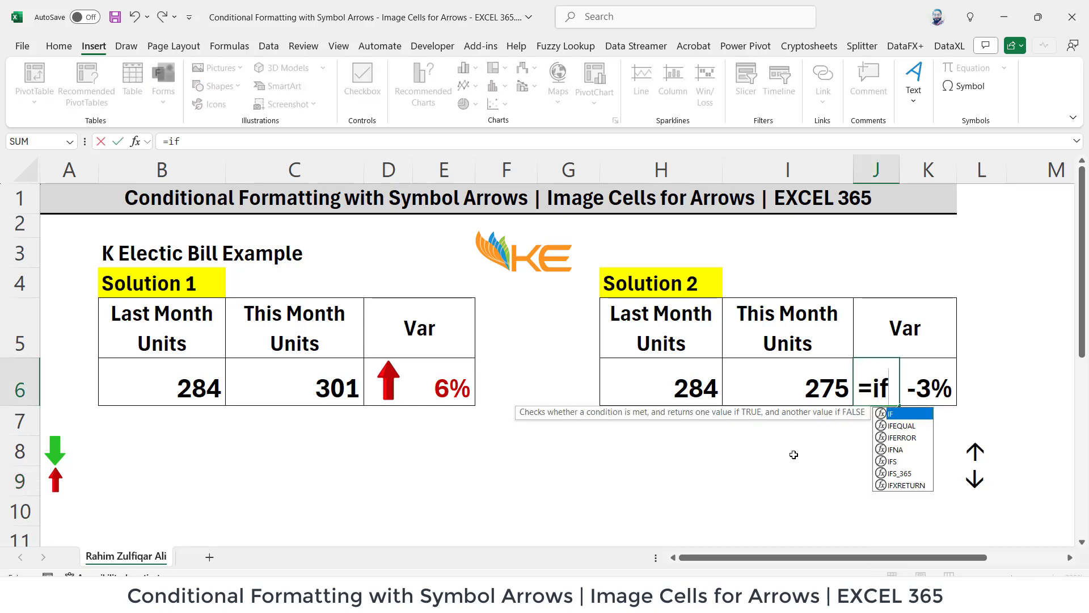
{"action": "key", "text": "Tab"}
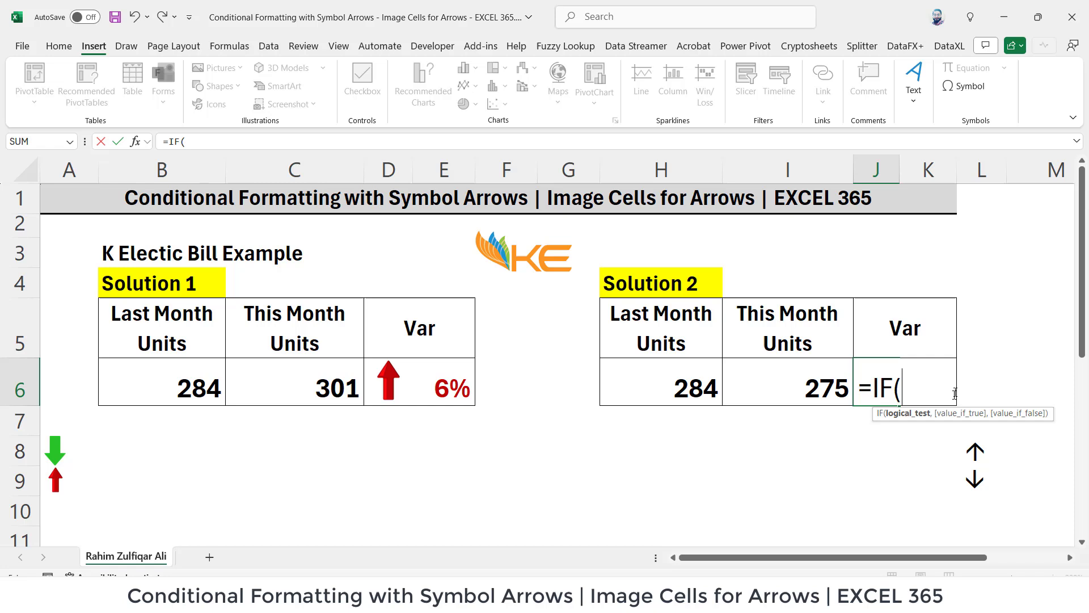
{"action": "left_click", "coordinate": [894, 441]}
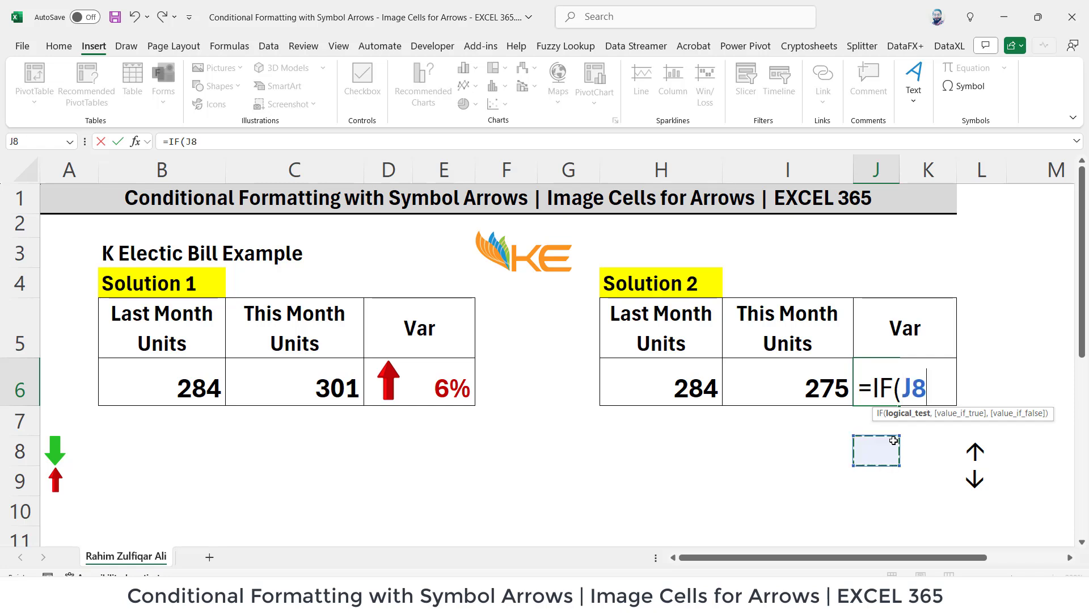
{"action": "key", "text": "Up"}
{"action": "key", "text": "Up"}
{"action": "key", "text": "Right"}
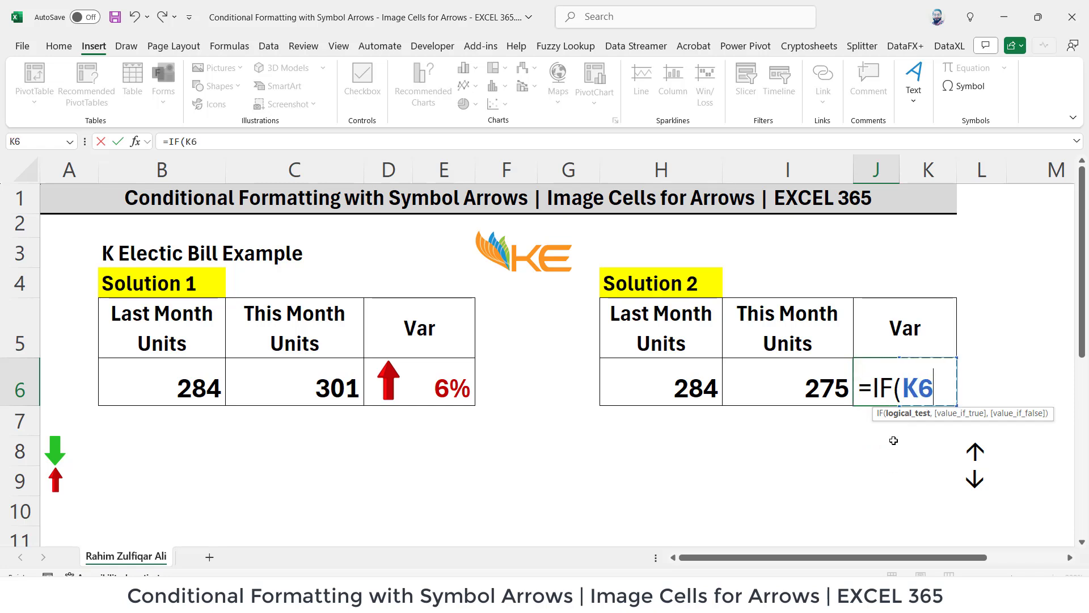
{"action": "type", "text": "<0,"}
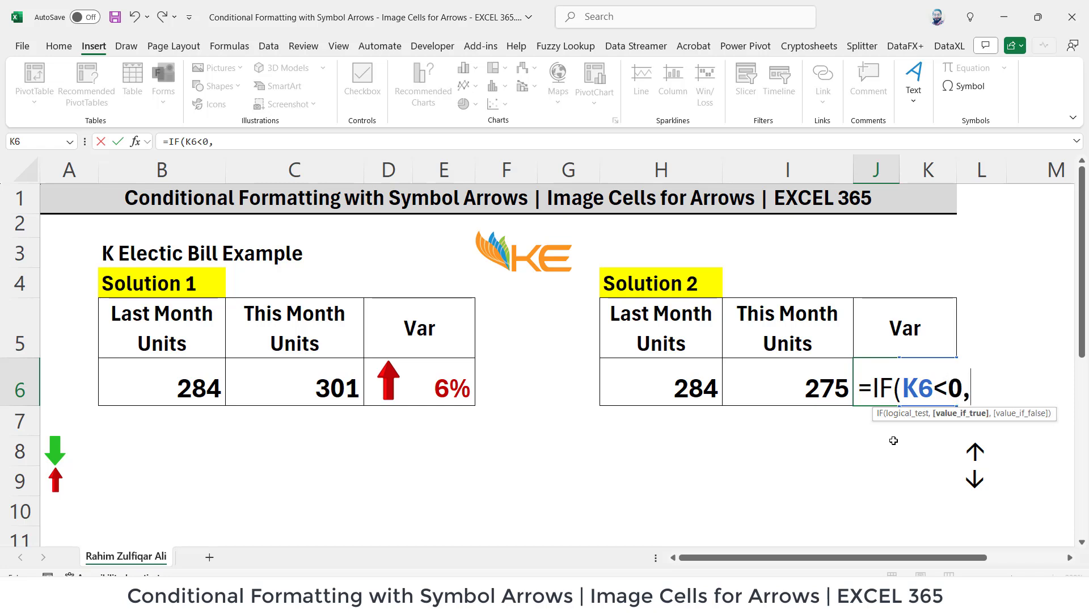
Finish the formula with $L$9 as the true result and $L$8 as the false result.
{"action": "left_click", "coordinate": [975, 486]}
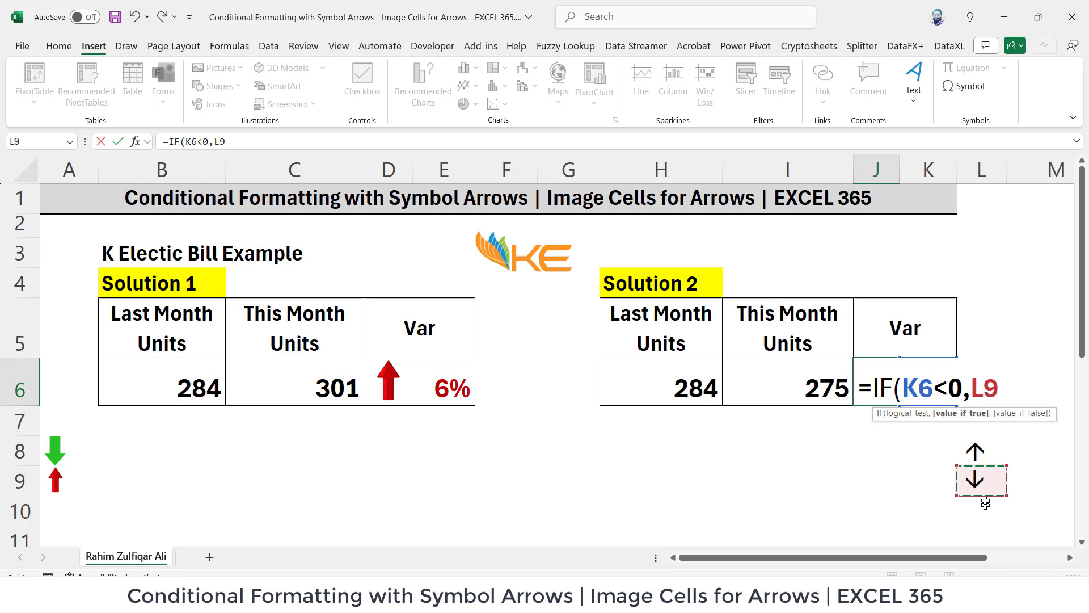
{"action": "key", "text": "F4"}
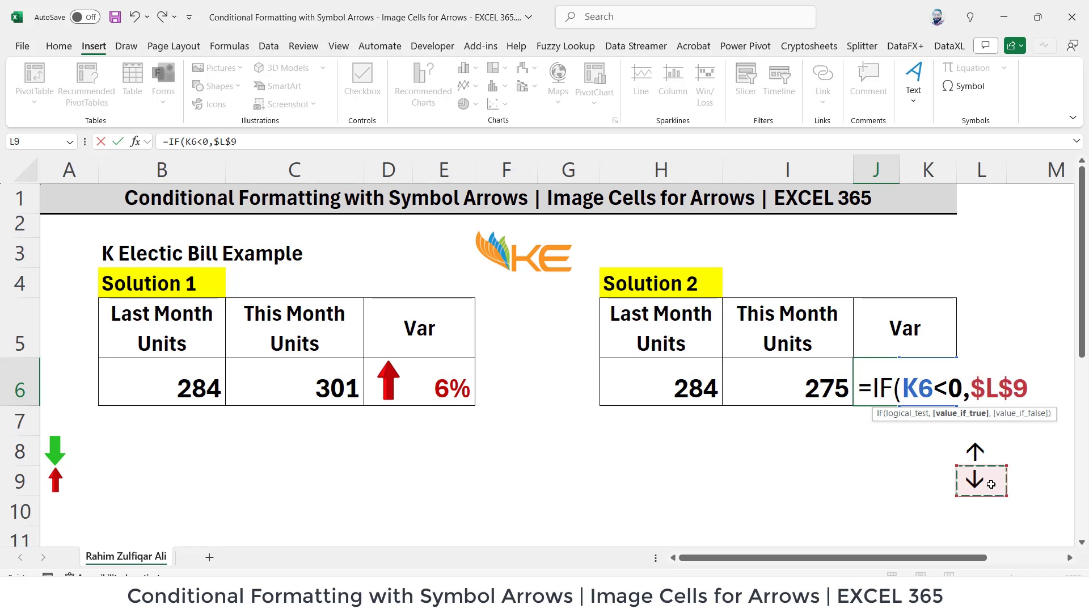
{"action": "type", "text": ","}
{"action": "left_click", "coordinate": [983, 457]}
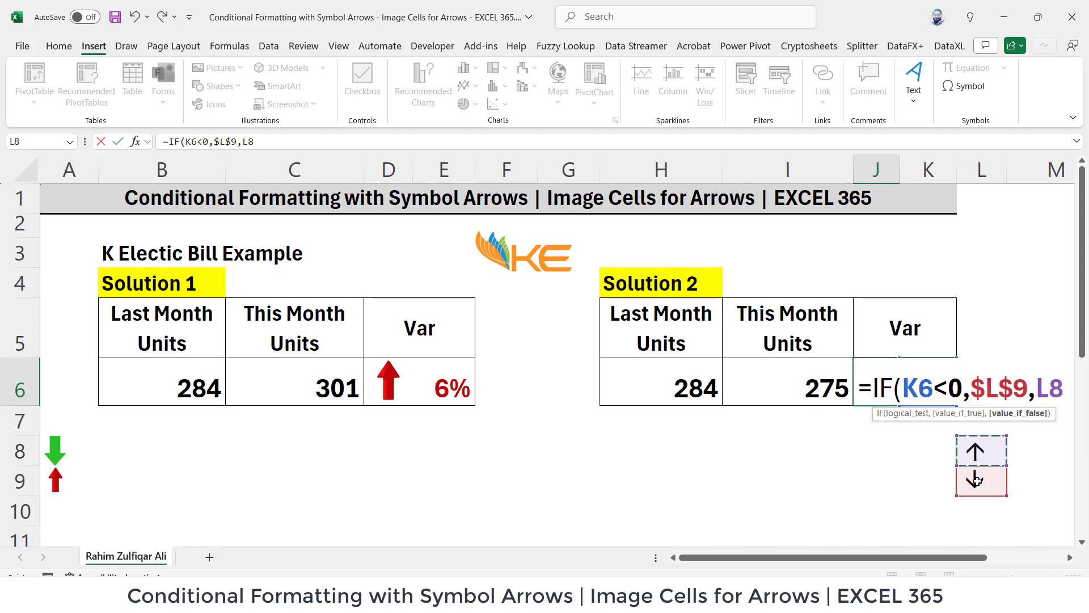
{"action": "key", "text": "F4"}
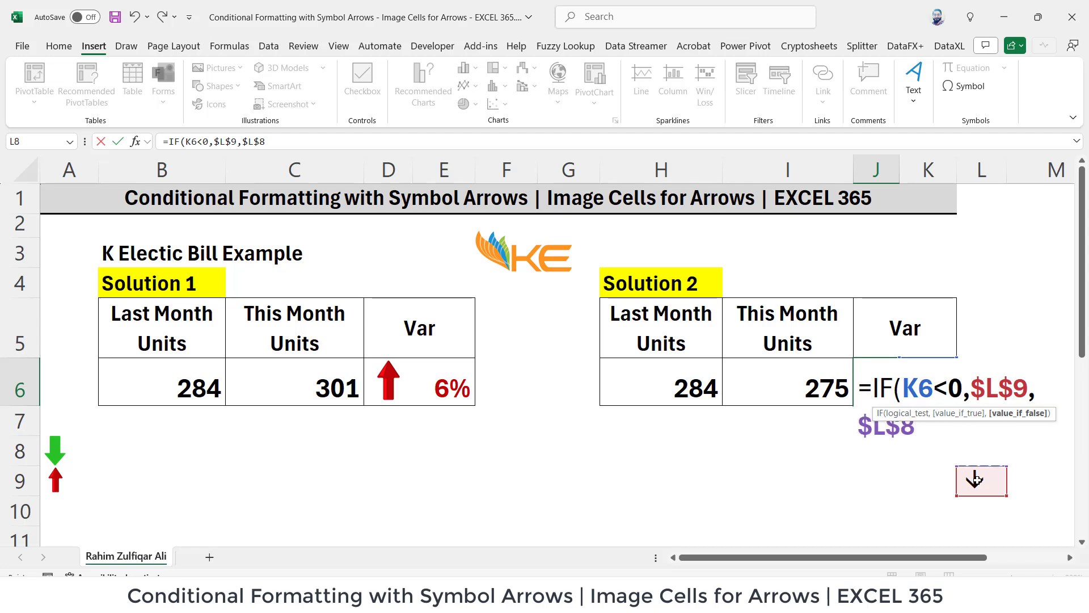
{"action": "type", "text": ")"}
{"action": "key", "text": "Return"}
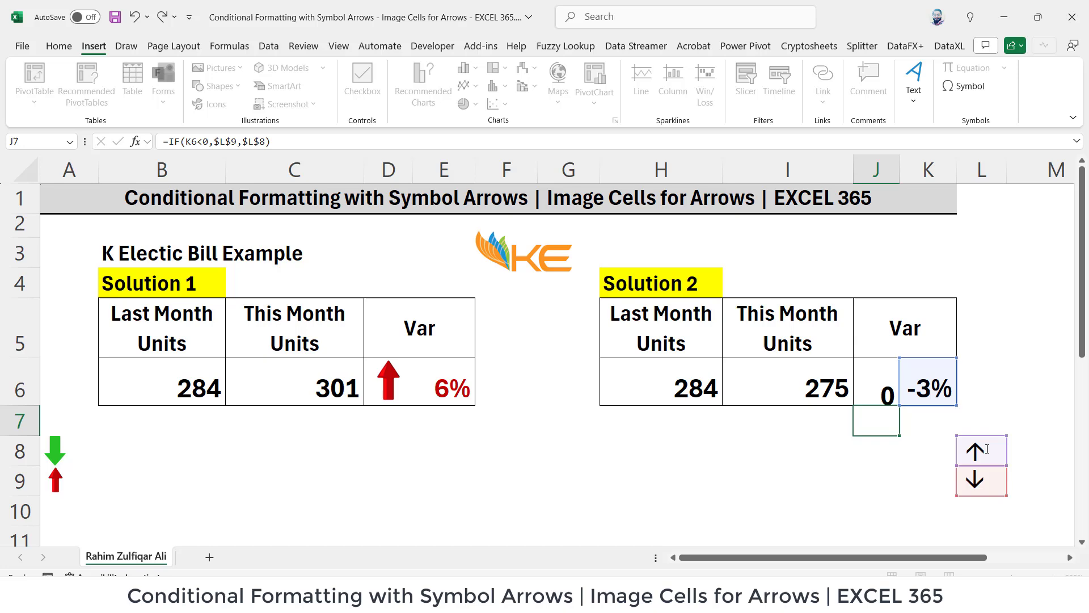
{"action": "left_click", "coordinate": [878, 386]}
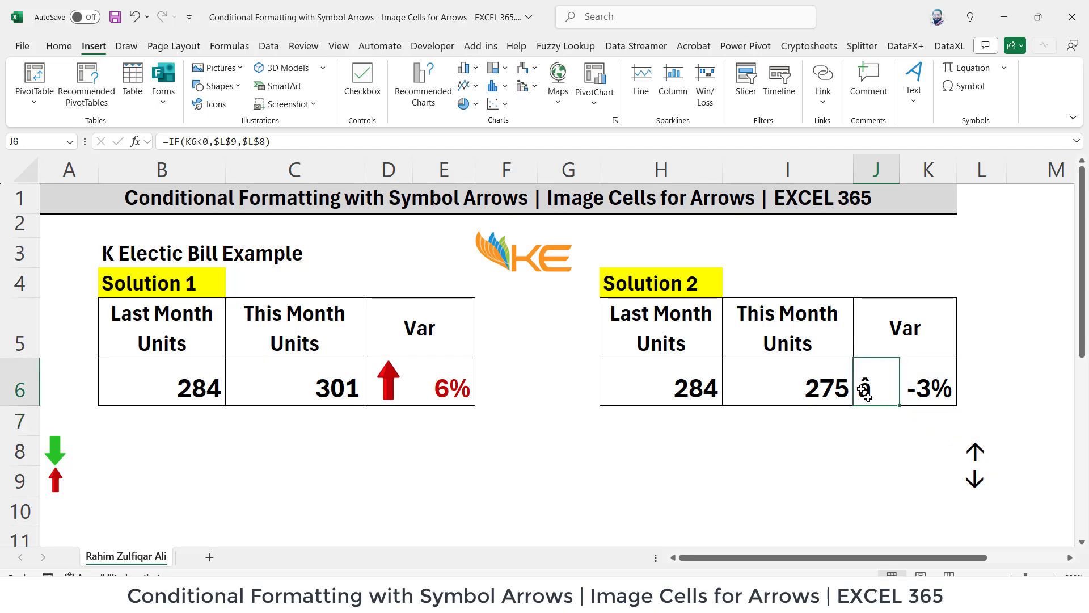
{"action": "left_click", "coordinate": [59, 50]}
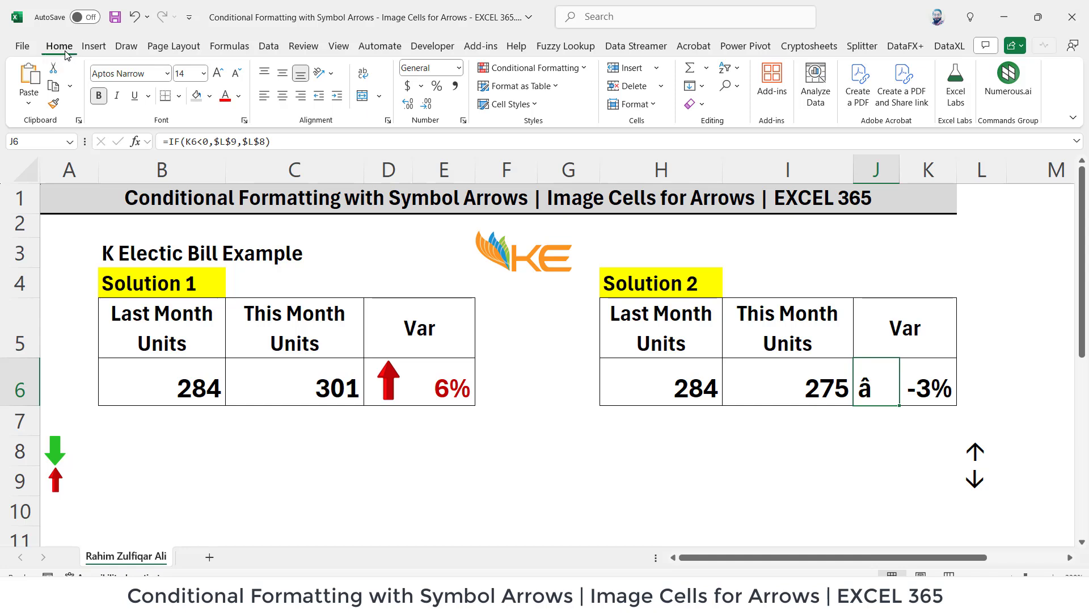
{"action": "left_click", "coordinate": [101, 74]}
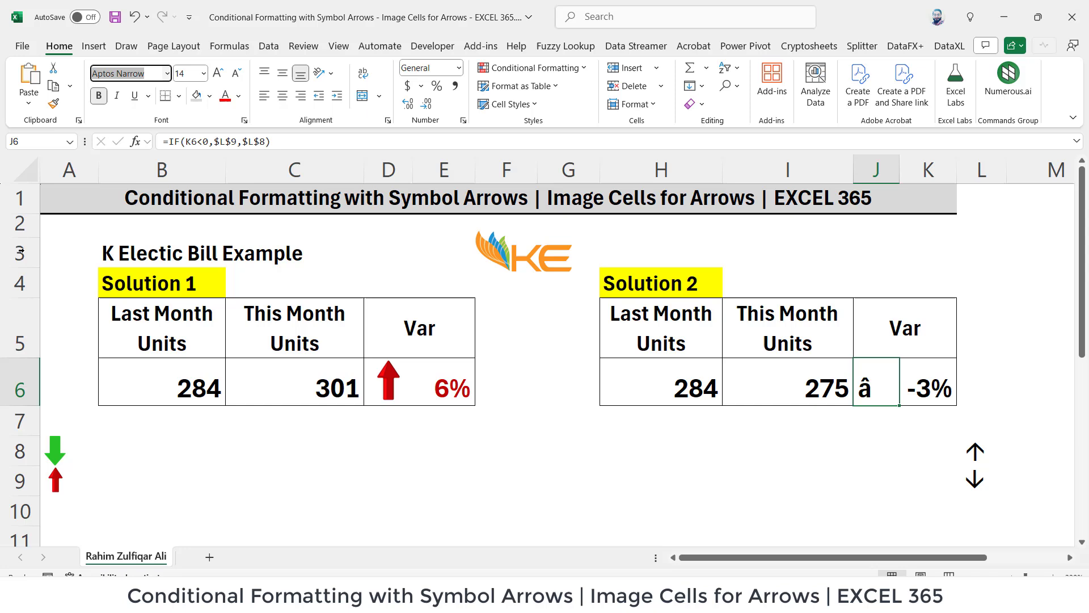
{"action": "type", "text": "Wingdings"}
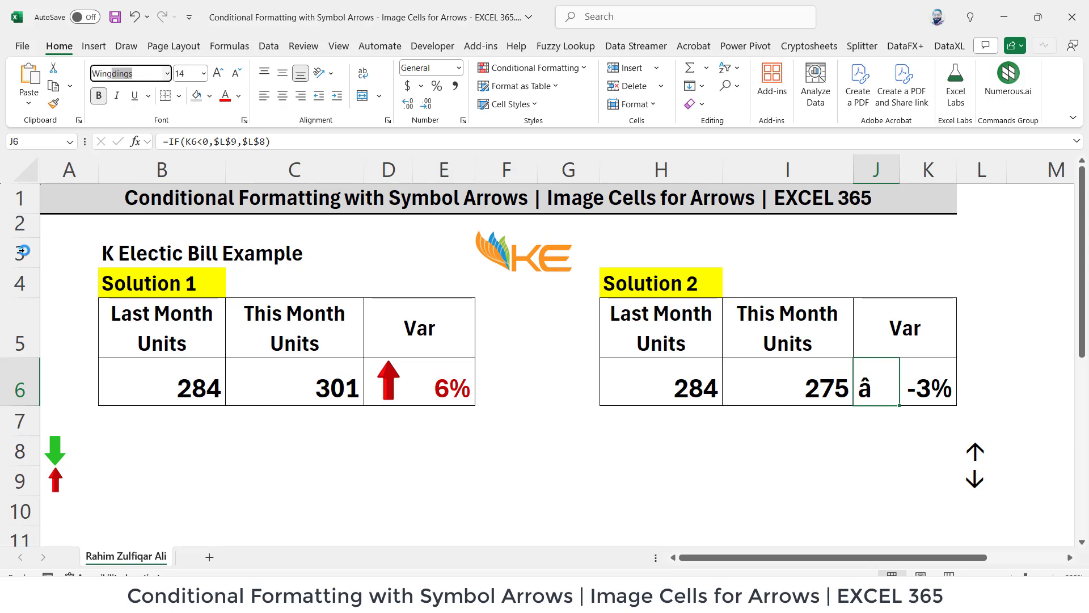
{"action": "key", "text": "Return"}
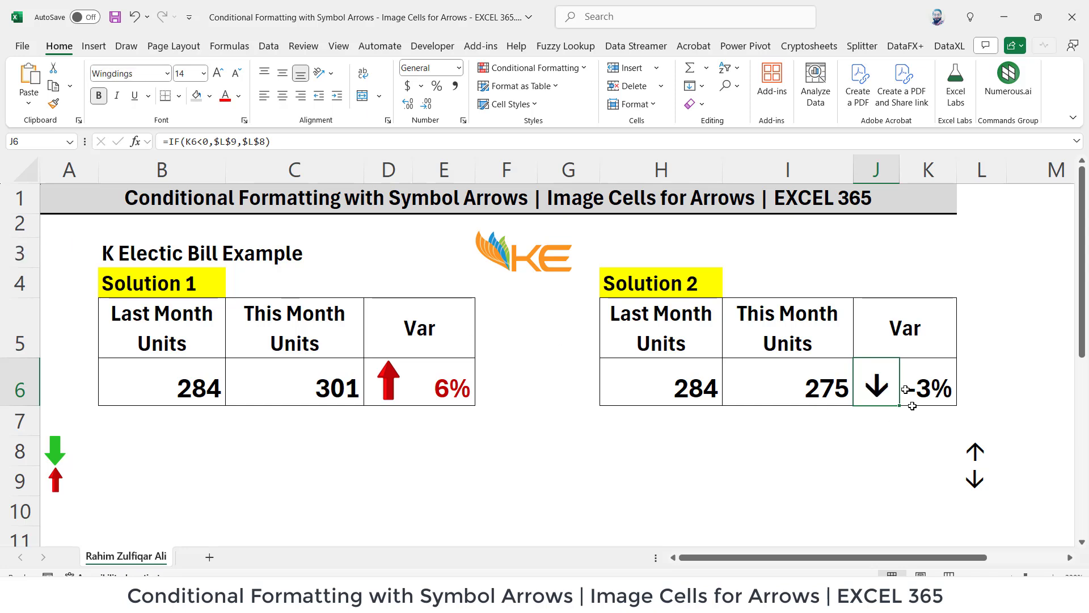
{"action": "left_click", "coordinate": [821, 383]}
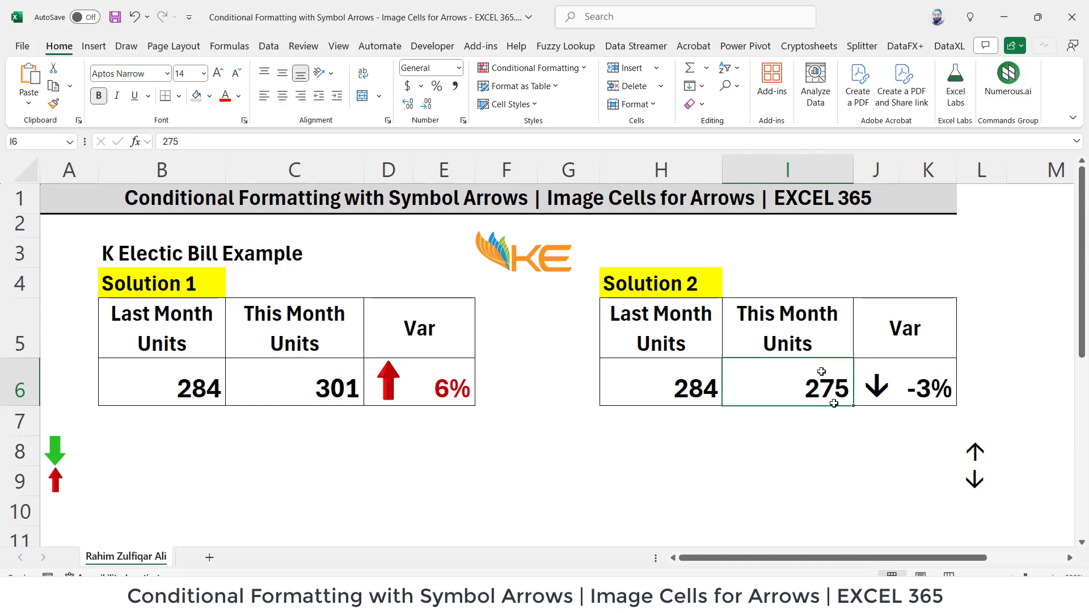
{"action": "left_click", "coordinate": [679, 389]}
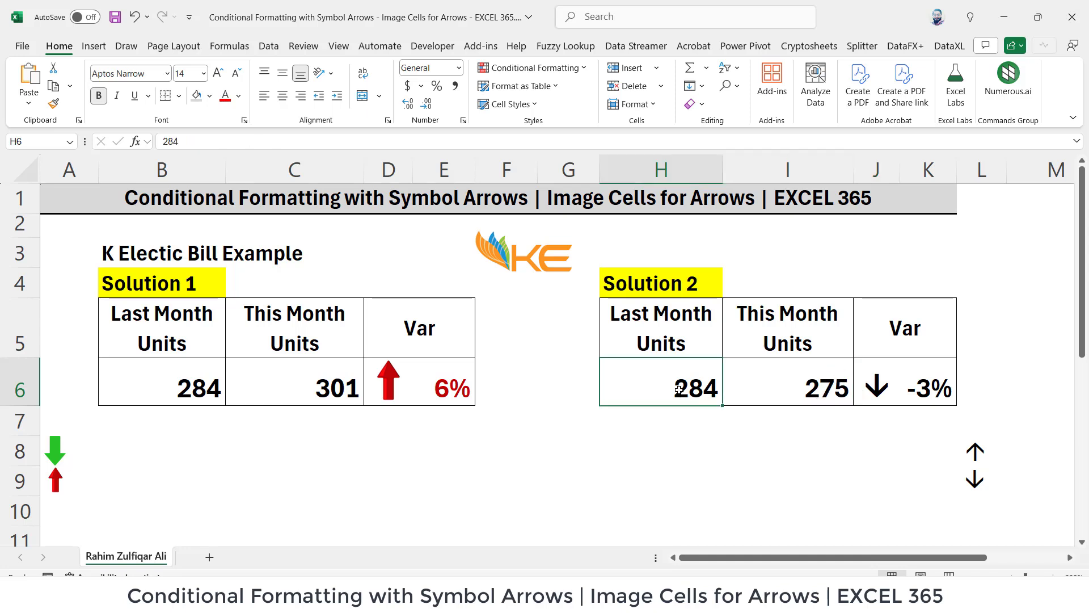
{"action": "left_click", "coordinate": [863, 397]}
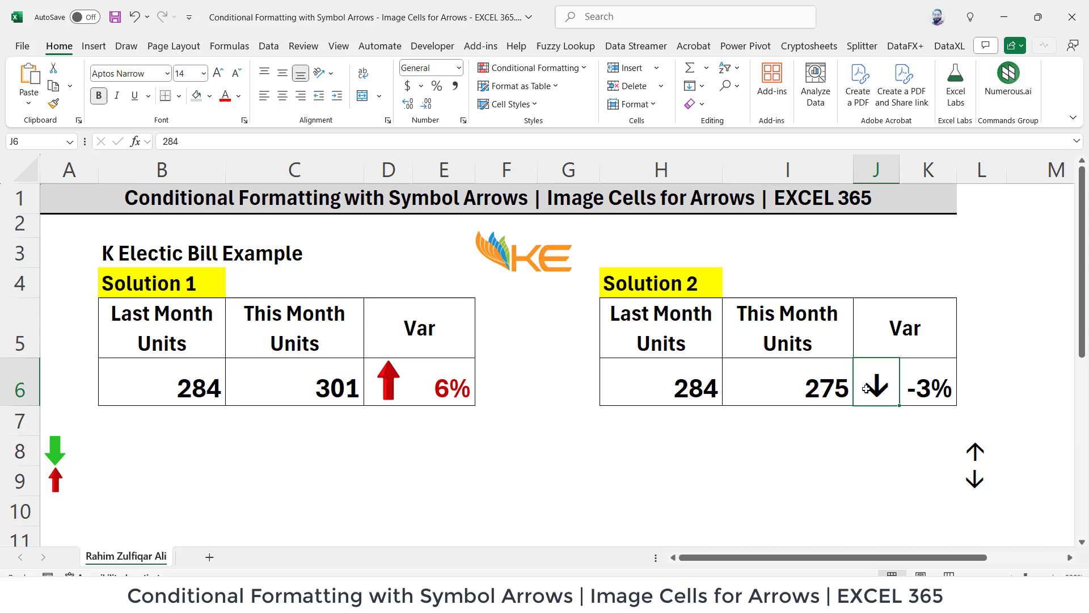
{"action": "left_click", "coordinate": [928, 392]}
{"action": "left_click", "coordinate": [893, 401]}
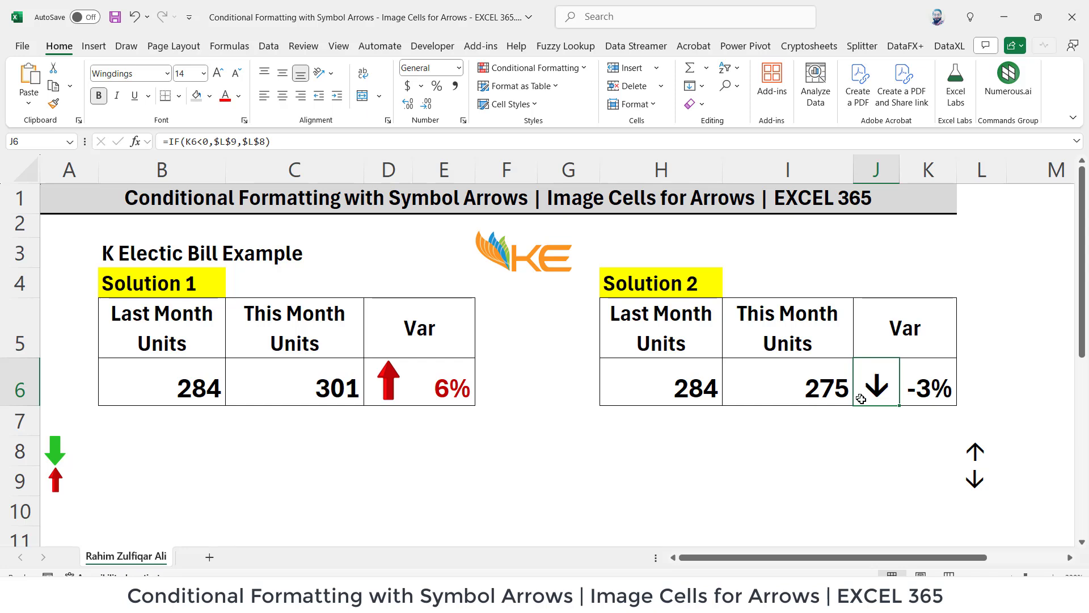
Create a formula-based conditional formatting rule for J6 with the condition =$K$6<0.
{"action": "left_click", "coordinate": [525, 72]}
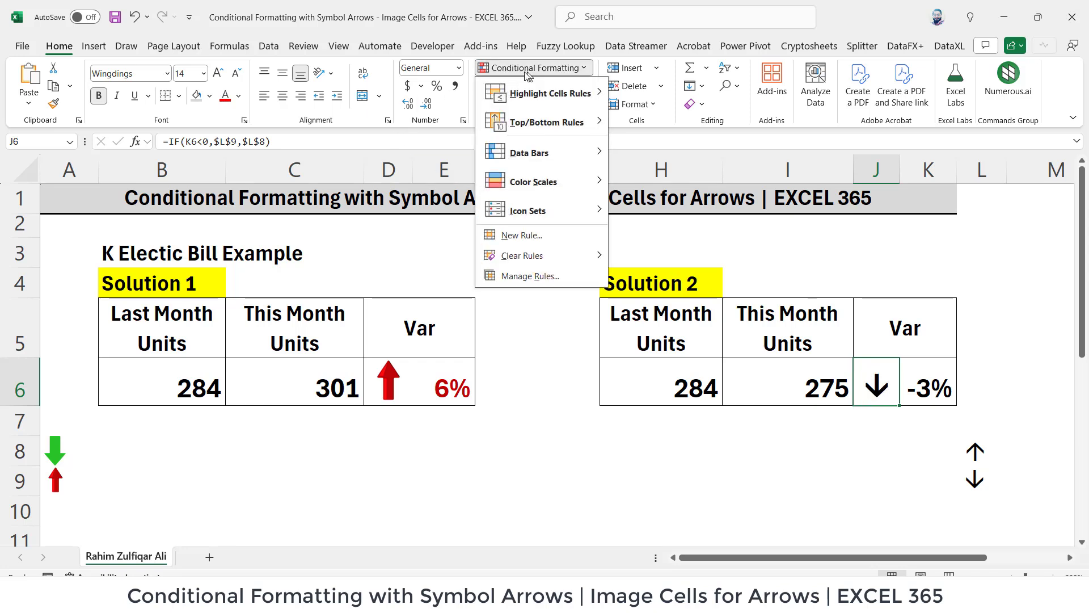
{"action": "left_click", "coordinate": [519, 235]}
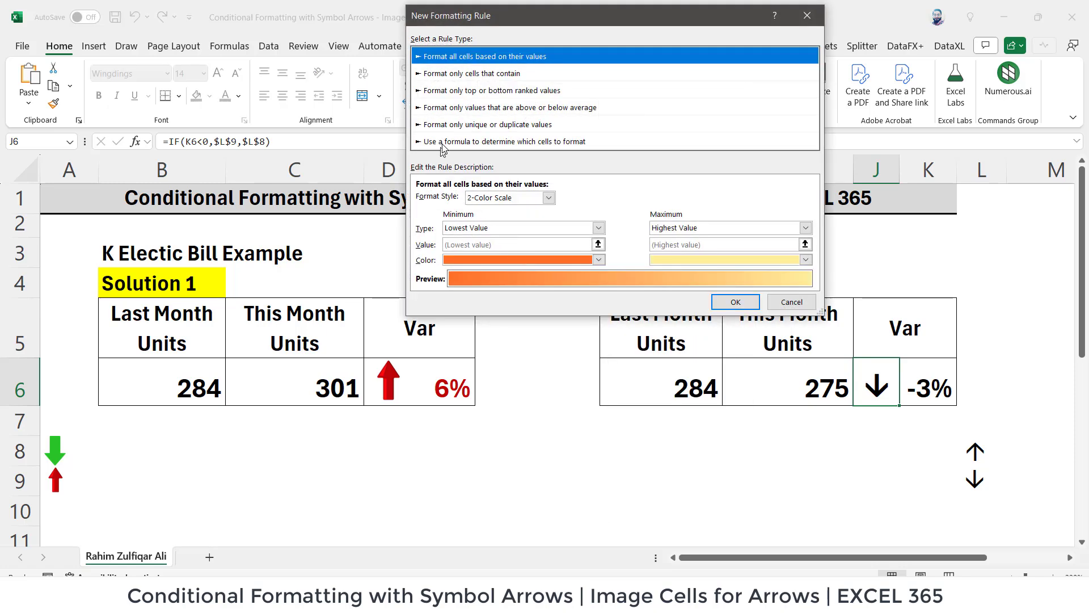
{"action": "left_click", "coordinate": [442, 145]}
{"action": "left_click", "coordinate": [483, 199]}
{"action": "type", "text": "="}
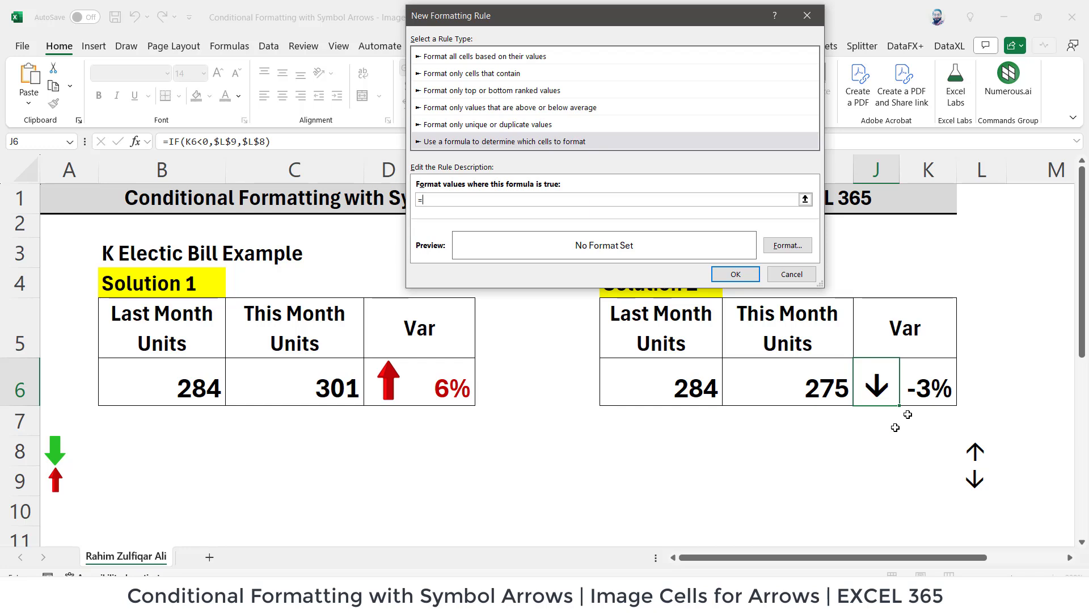
{"action": "left_click", "coordinate": [919, 397]}
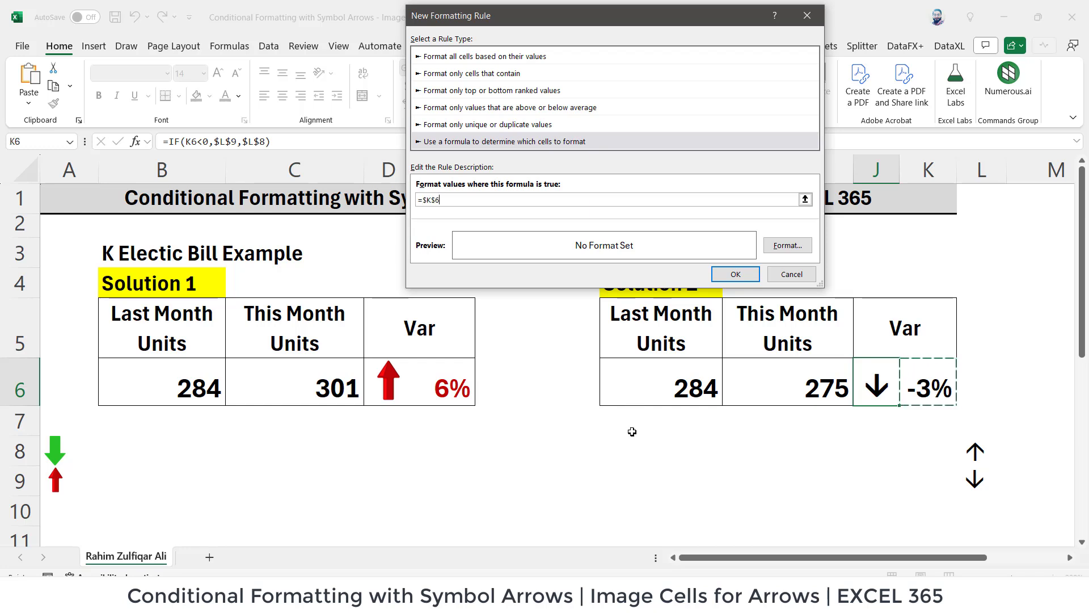
{"action": "type", "text": "<0"}
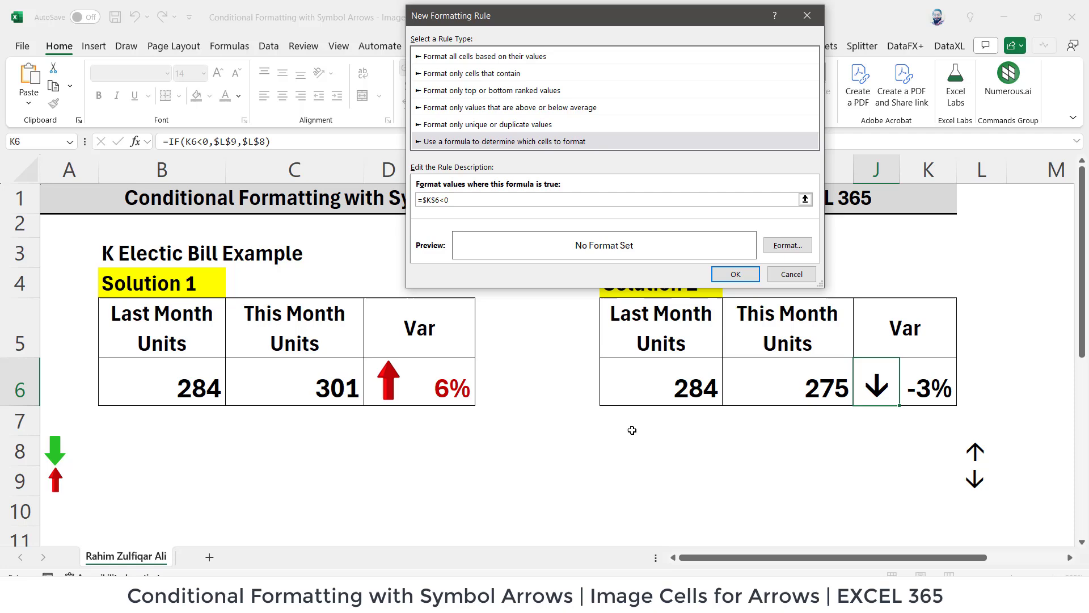
Give the rule a bold green font format and save it.
{"action": "left_click", "coordinate": [782, 248]}
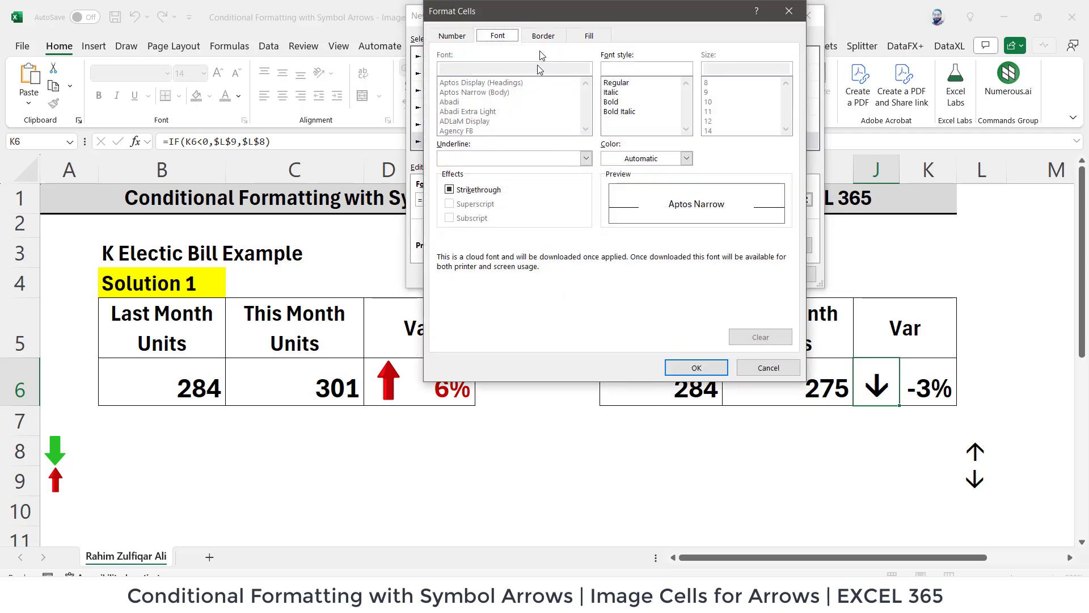
{"action": "left_click", "coordinate": [633, 160]}
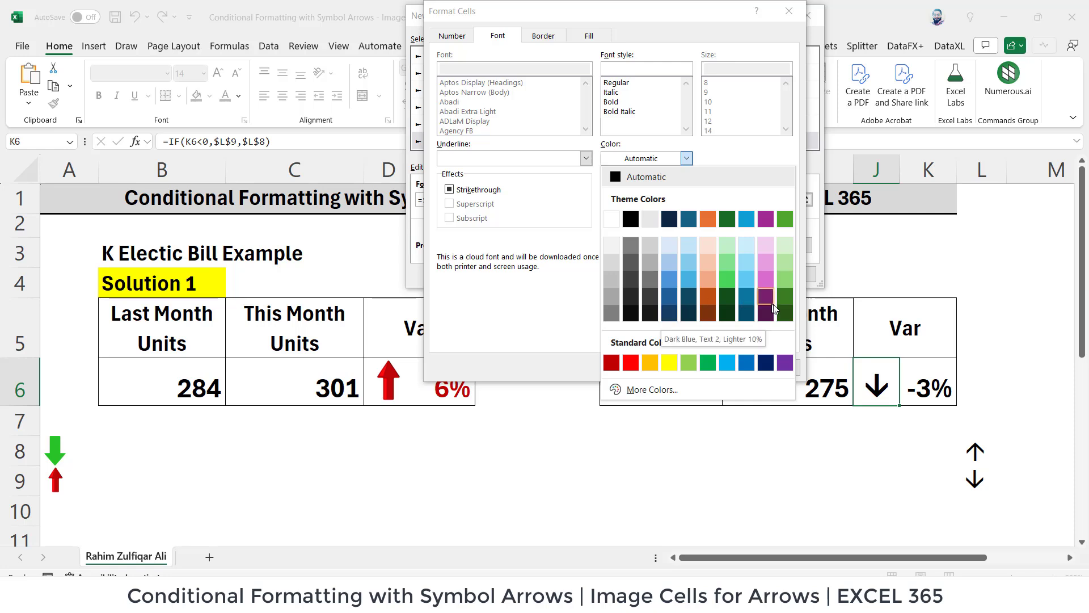
{"action": "left_click", "coordinate": [708, 362]}
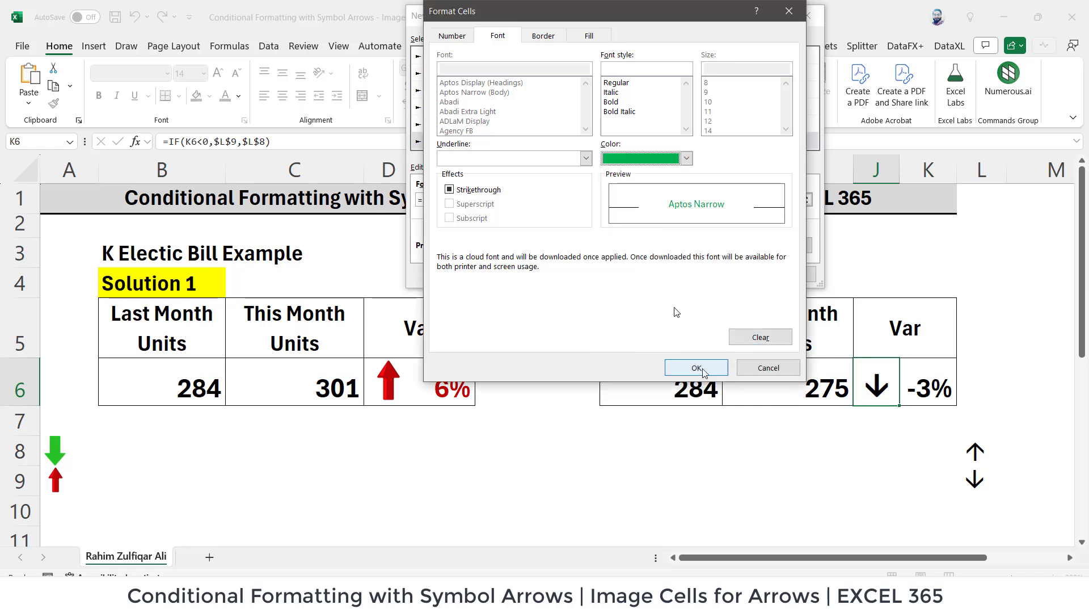
{"action": "left_click", "coordinate": [624, 102]}
{"action": "left_click", "coordinate": [694, 369]}
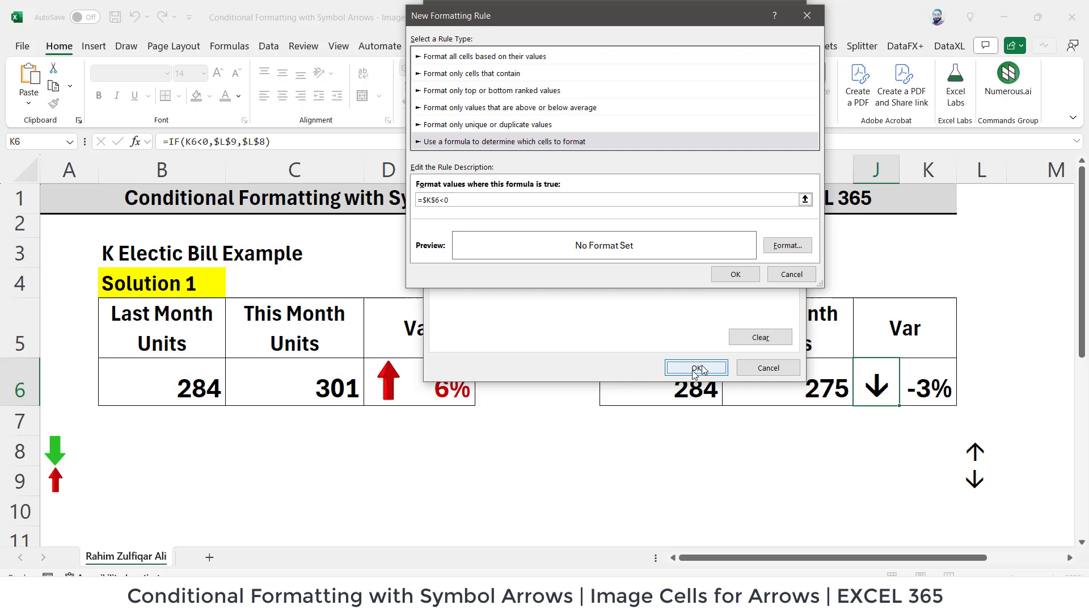
{"action": "left_click", "coordinate": [732, 273]}
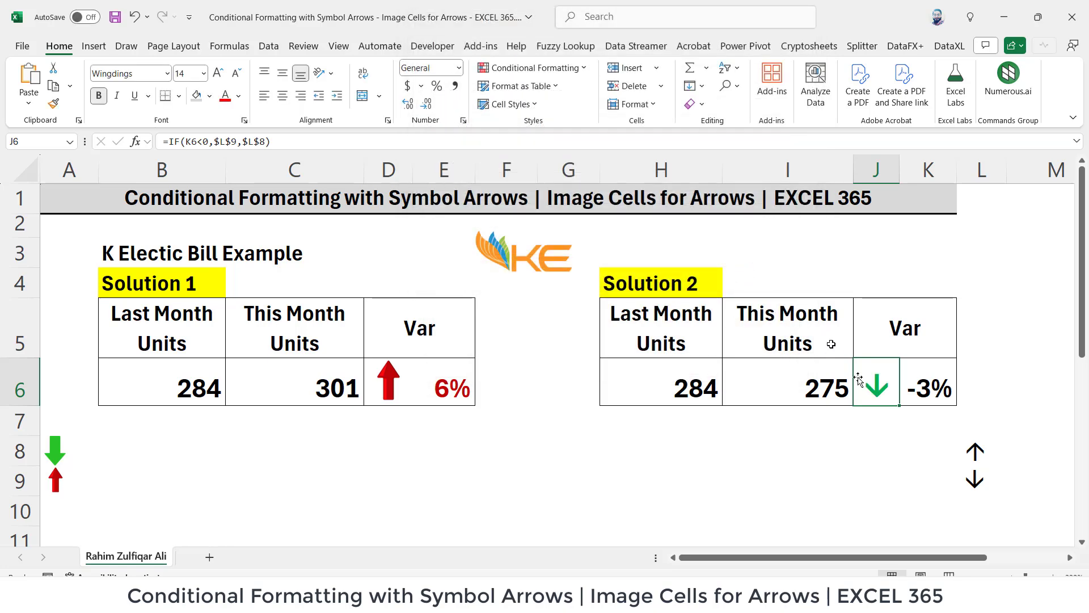
{"action": "left_click", "coordinate": [903, 451]}
{"action": "left_click", "coordinate": [891, 390]}
{"action": "left_click", "coordinate": [440, 387]}
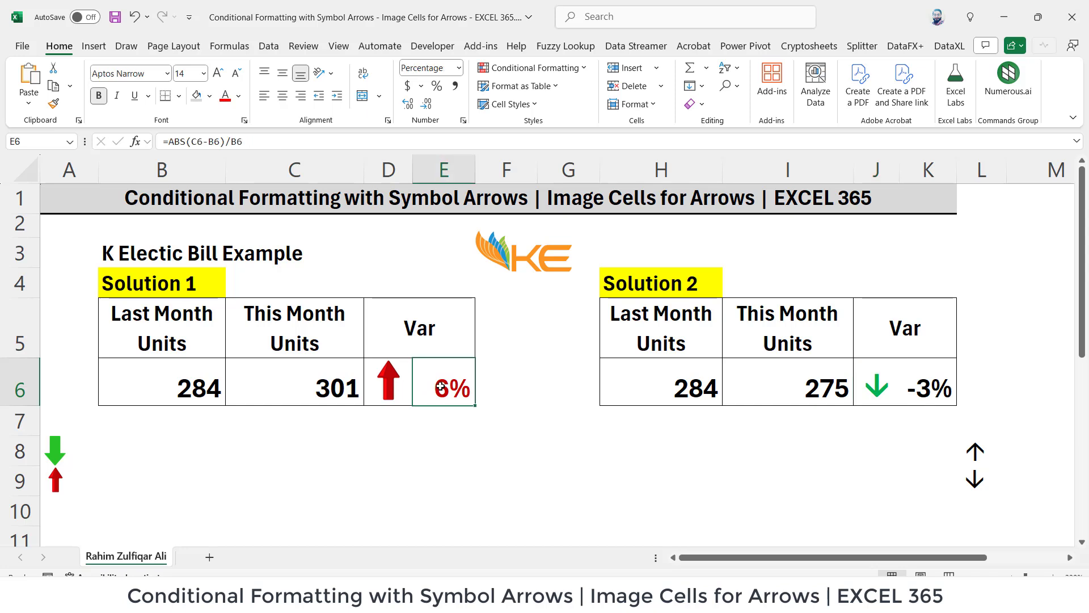
{"action": "double_click", "coordinate": [440, 386]}
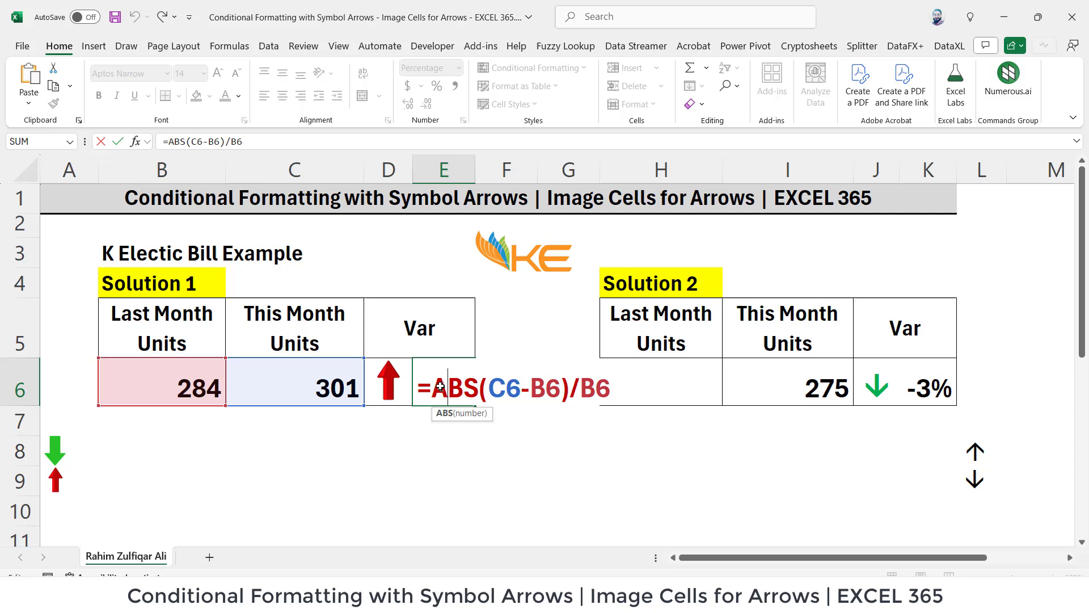
{"action": "key", "text": "Escape"}
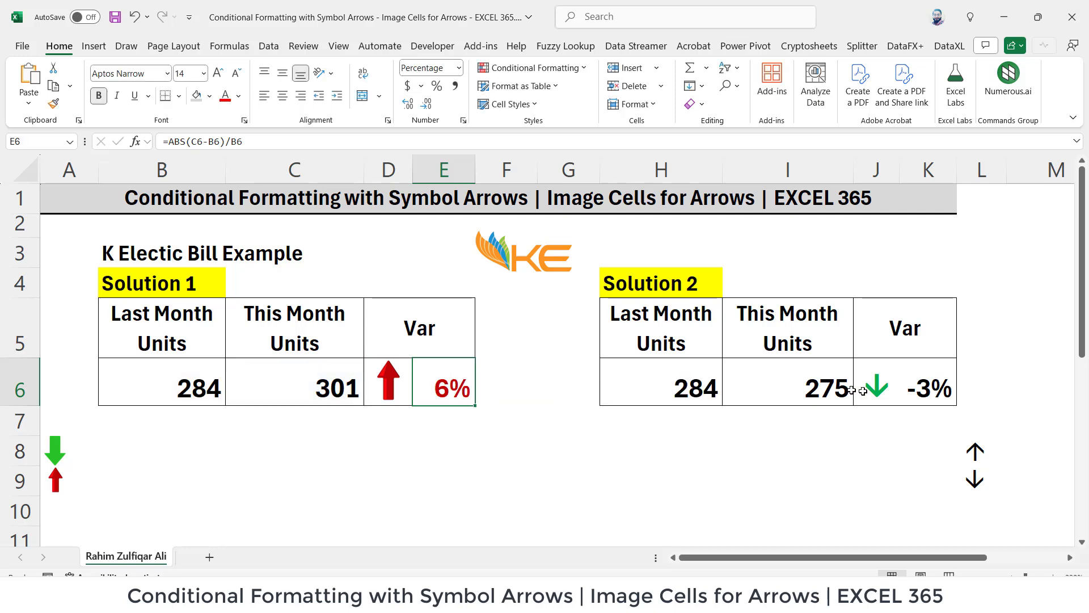
{"action": "left_click", "coordinate": [927, 392]}
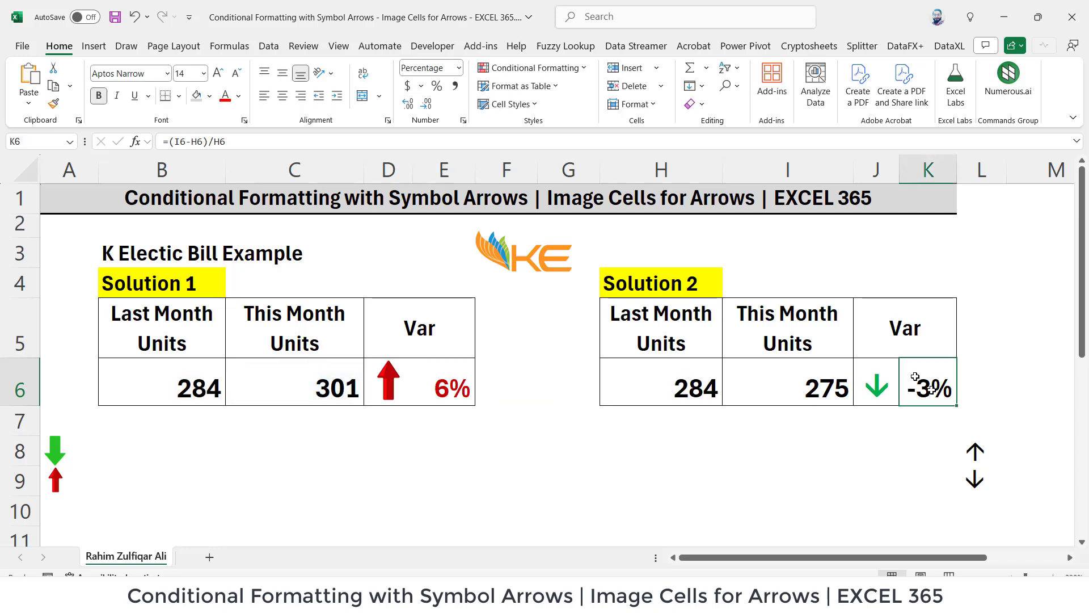
{"action": "left_click", "coordinate": [878, 390]}
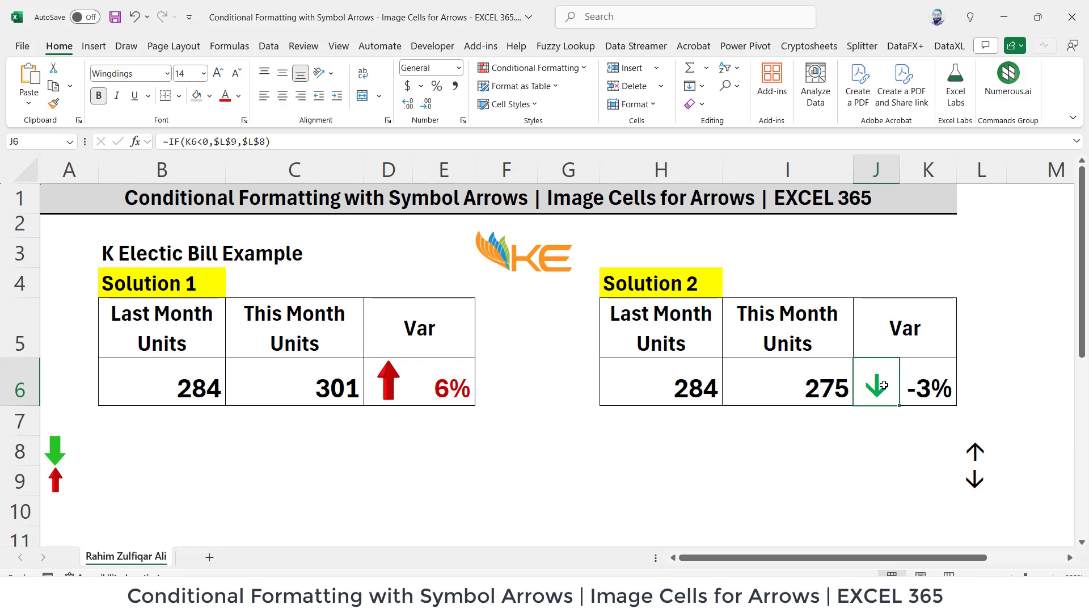
Enter 301 as Solution 2's This Month Units in I6.
{"action": "key", "text": "Left"}
{"action": "type", "text": "301"}
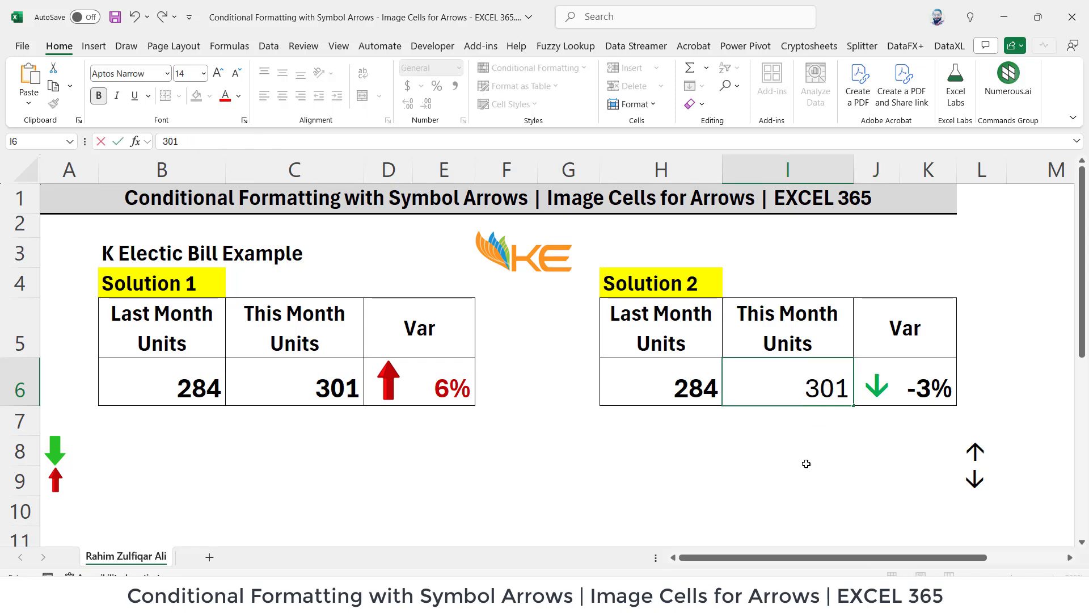
{"action": "key", "text": "Return"}
{"action": "key", "text": "Up"}
{"action": "key", "text": "Right"}
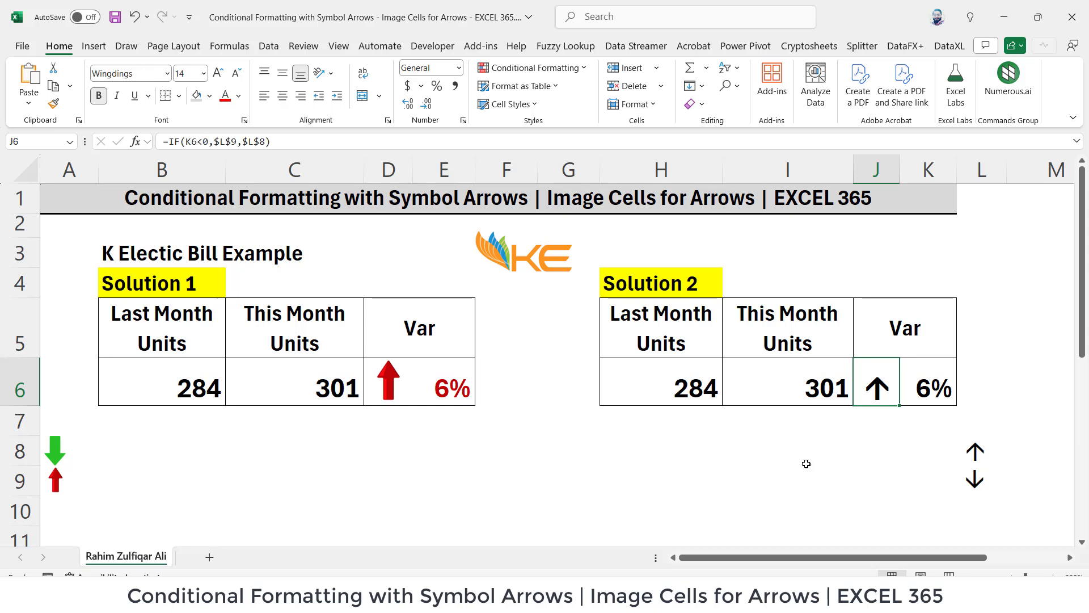
Change I6 to 275 to test the arrow for a decrease.
{"action": "key", "text": "Left"}
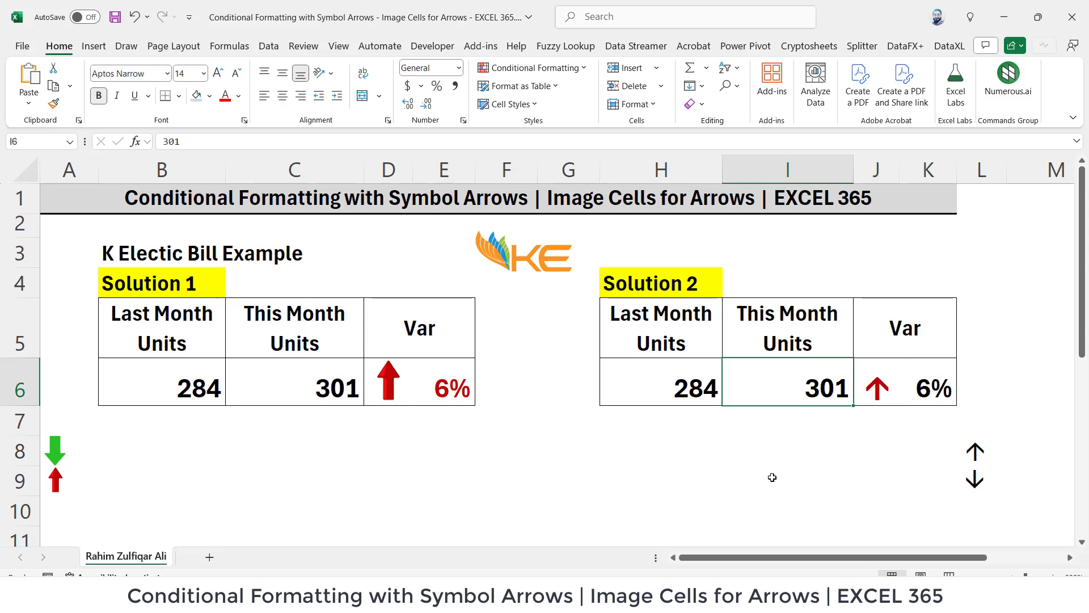
{"action": "type", "text": "275"}
{"action": "key", "text": "Return"}
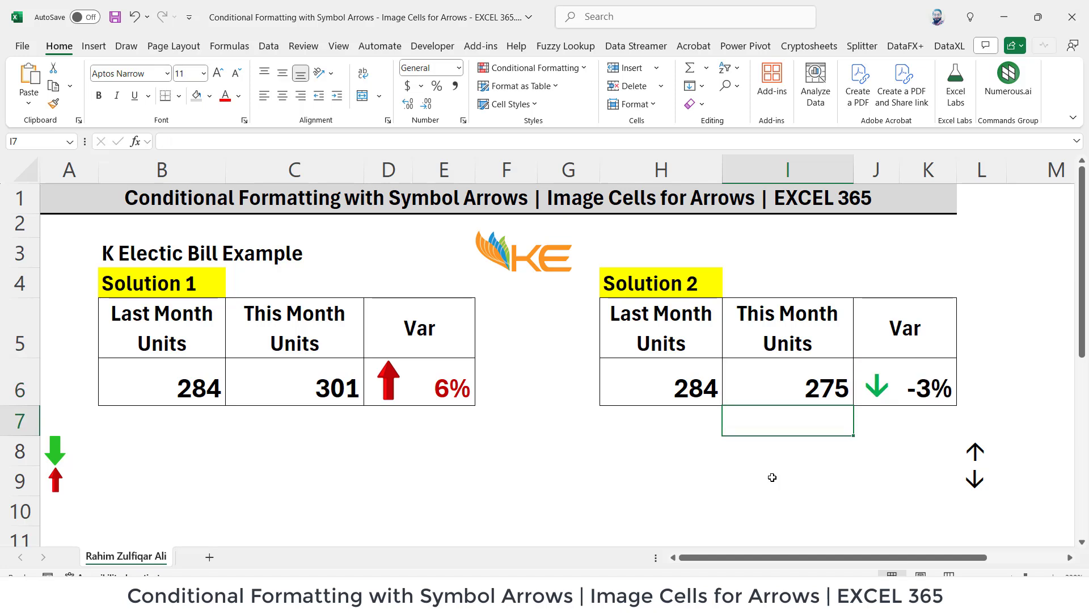
{"action": "key", "text": "Up"}
{"action": "key", "text": "Right"}
{"action": "key", "text": "Left"}
{"action": "key", "text": "Right"}
{"action": "key", "text": "Left"}
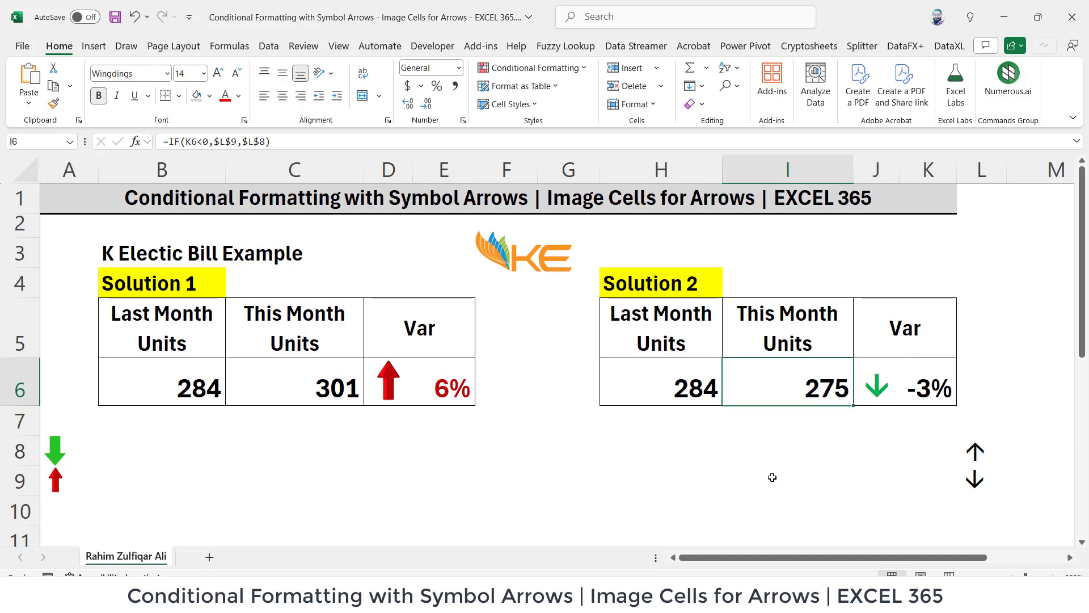
Re-enter 301 in I6 and confirm J6 shows a red up arrow beside 6%.
{"action": "type", "text": "301"}
{"action": "key", "text": "Return"}
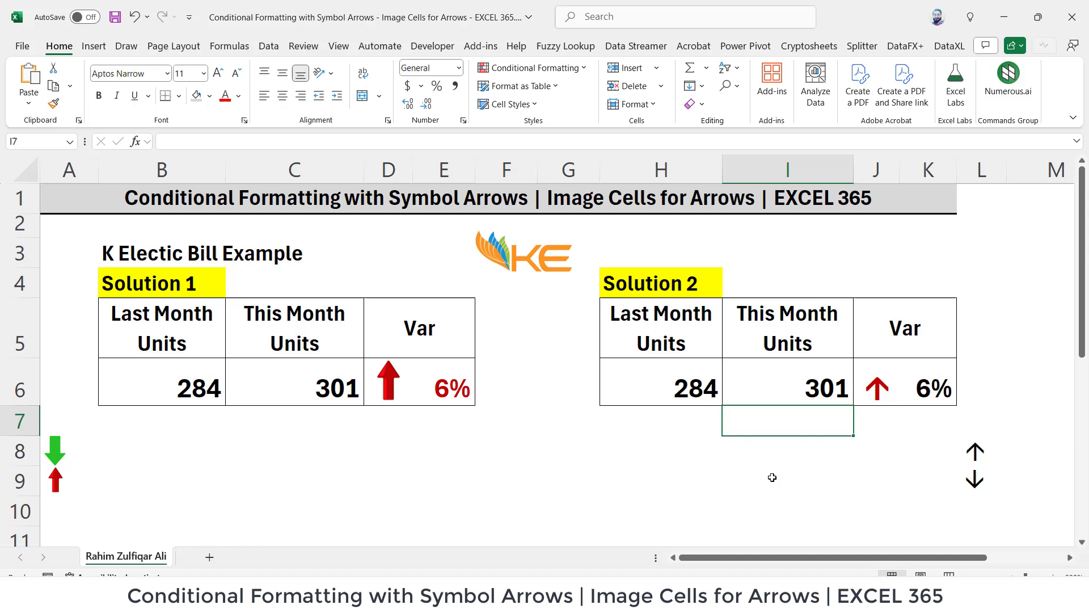
{"action": "key", "text": "Up"}
{"action": "key", "text": "Right"}
{"action": "key", "text": "Left"}
{"action": "key", "text": "Right"}
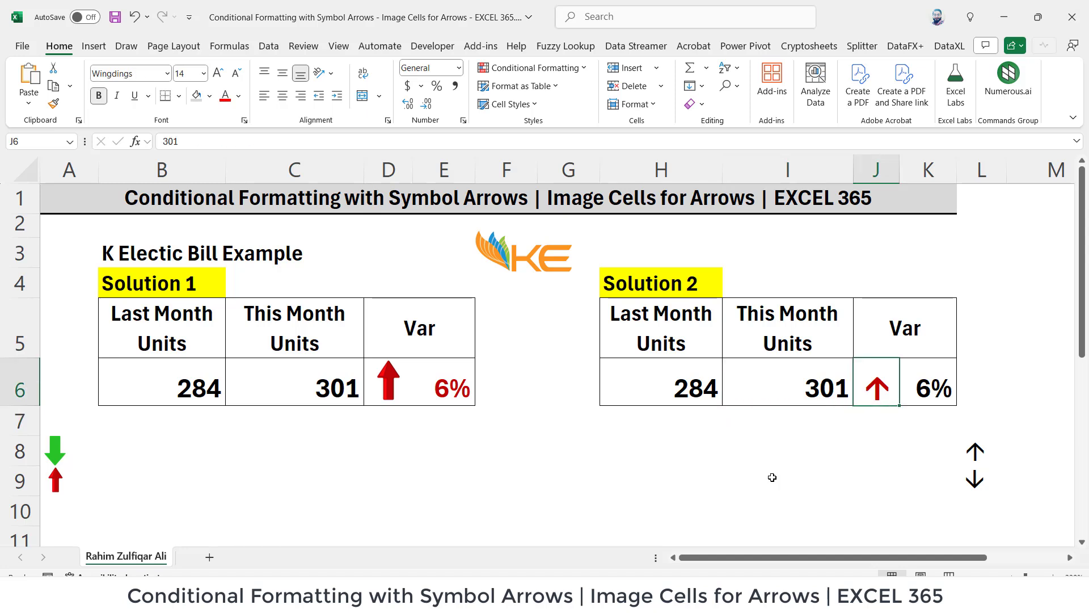
{"action": "key", "text": "Right"}
{"action": "key", "text": "Left"}
{"action": "key", "text": "Left"}
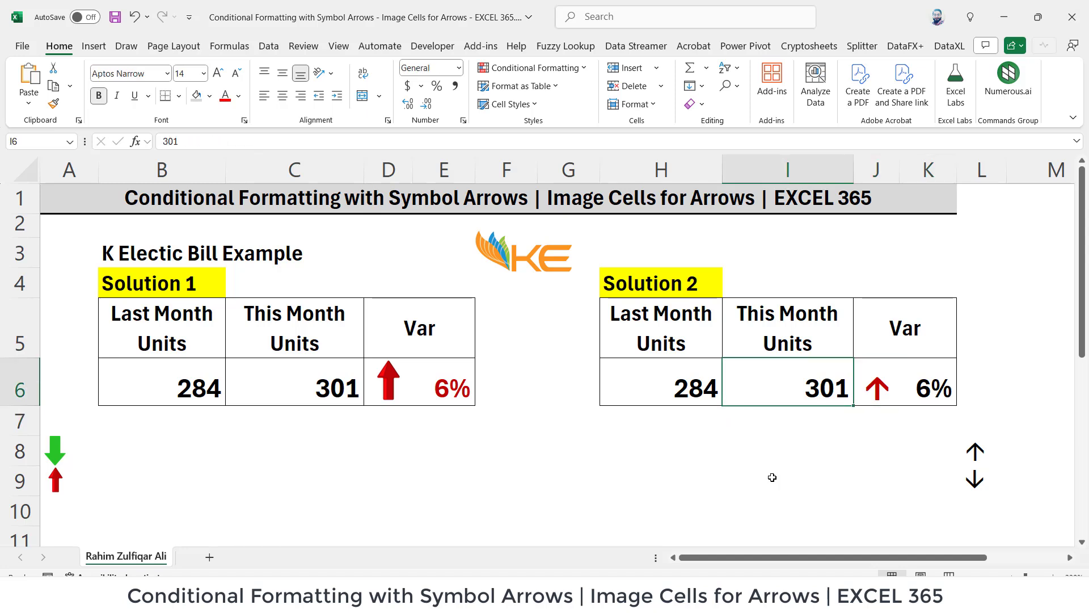